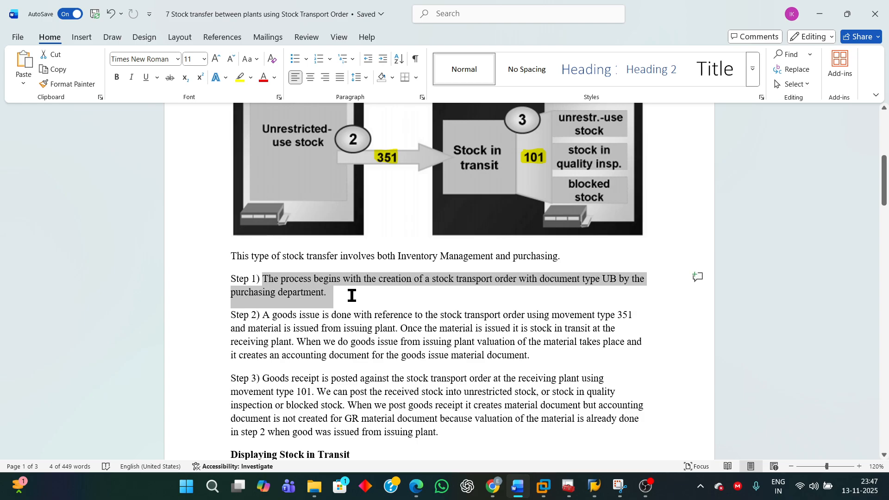
# Step: Read through the Step 2 paragraph on goods issue with movement type 351, highlighting its text, and dismiss the OneDrive storage notification
pyautogui.click(316, 343)
pyautogui.moveTo(228, 313); pyautogui.dragTo(333, 325)
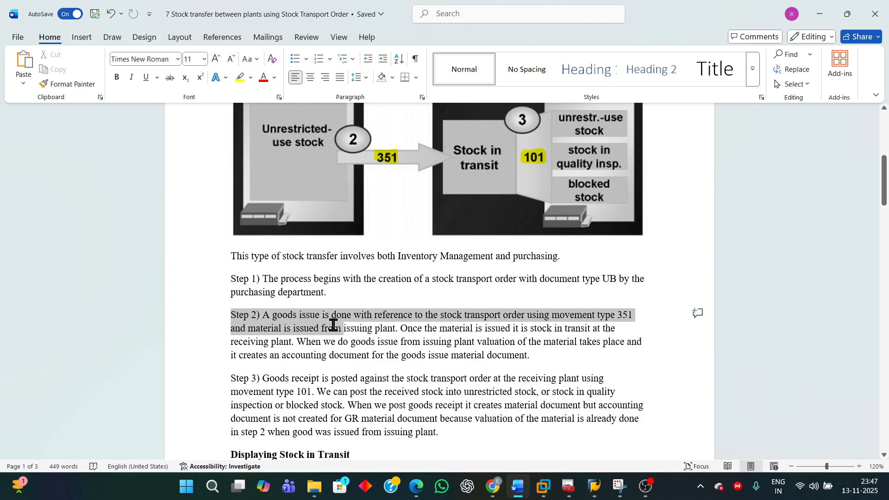
pyautogui.scroll(3, 342, 314)
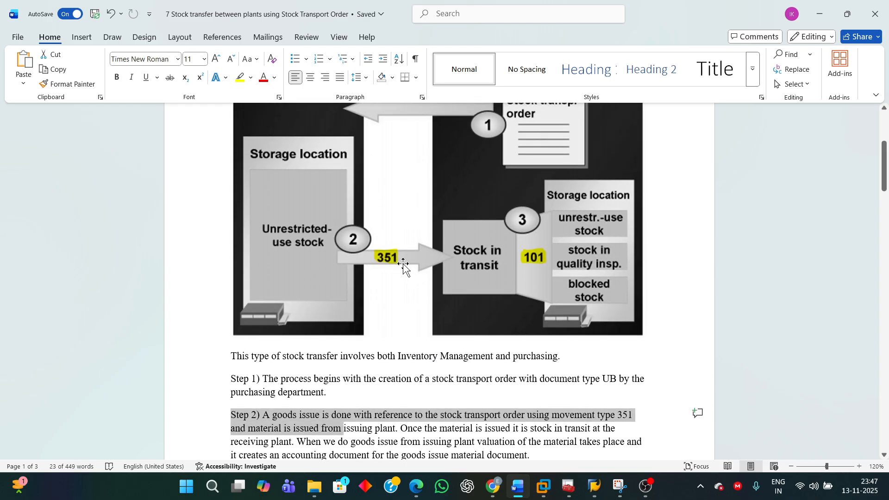
pyautogui.scroll(-2, 463, 396)
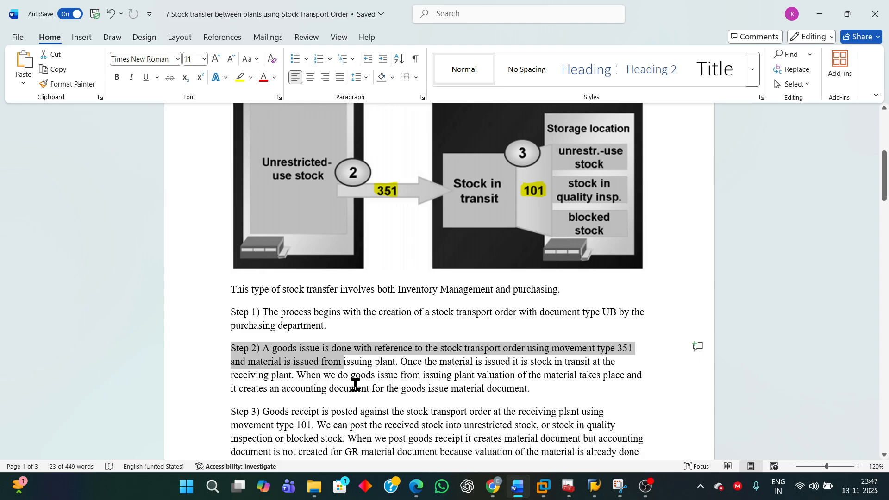
pyautogui.click(383, 375)
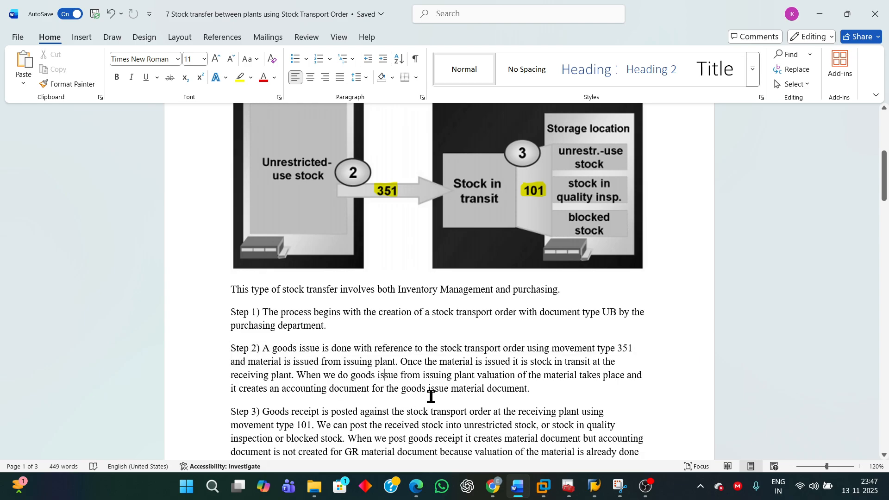
pyautogui.moveTo(401, 363); pyautogui.dragTo(633, 389)
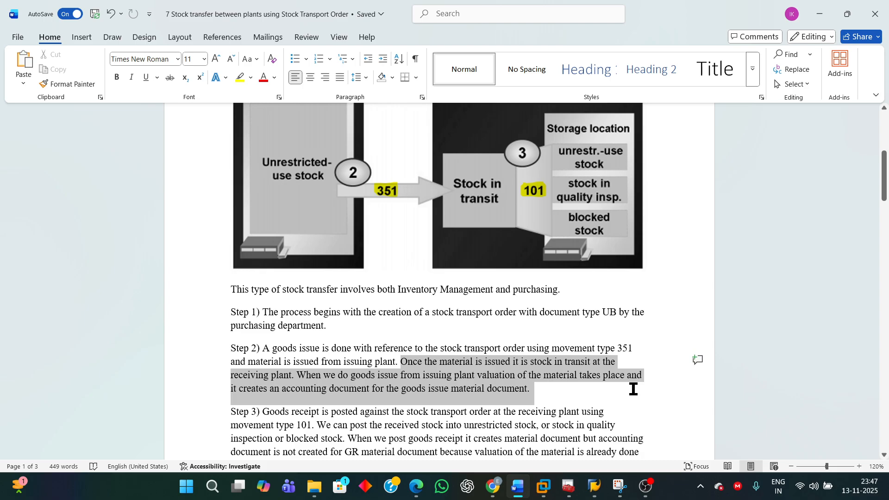
pyautogui.click(309, 357)
pyautogui.moveTo(232, 349); pyautogui.dragTo(540, 392)
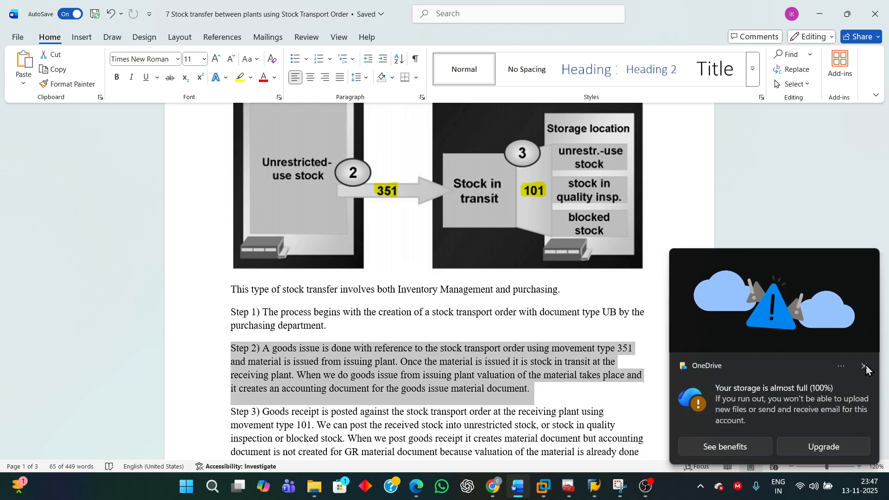
pyautogui.click(863, 366)
# Step: Highlight and read the Step 3 paragraph on goods receipt with movement type 101, and review the issuing and receiving plant diagram
pyautogui.scroll(-2, 353, 398)
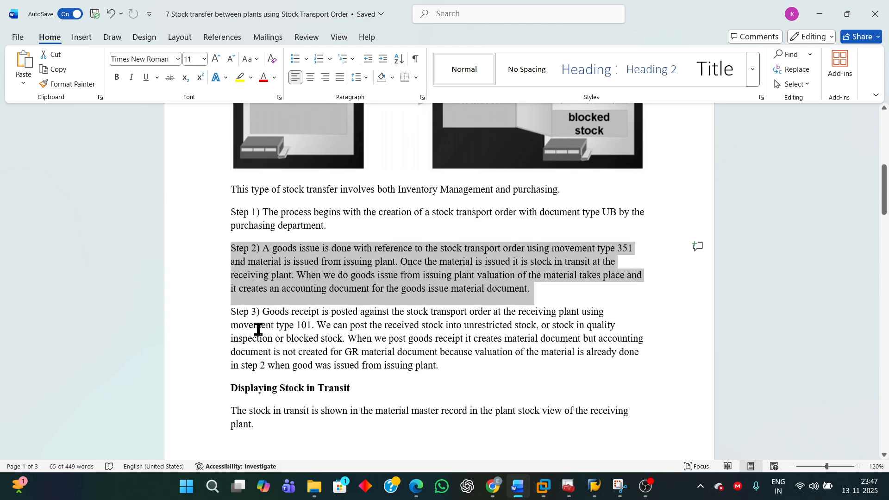
pyautogui.click(245, 321)
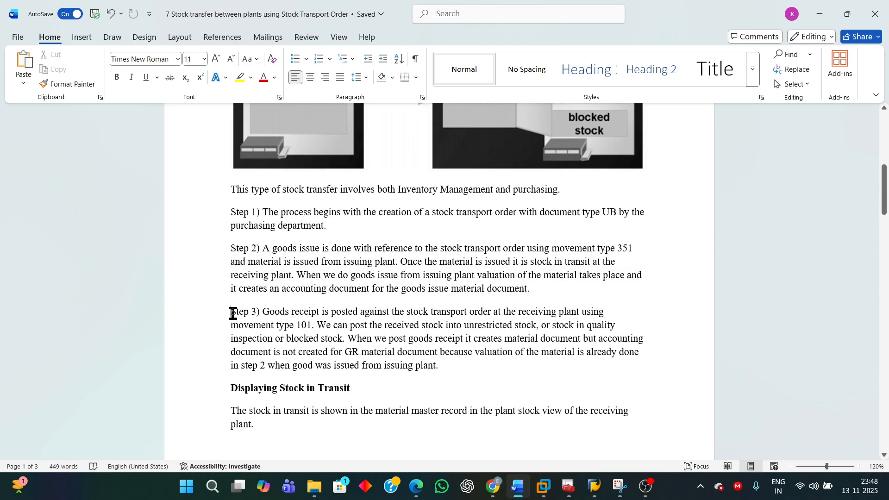
pyautogui.moveTo(232, 313); pyautogui.dragTo(375, 323)
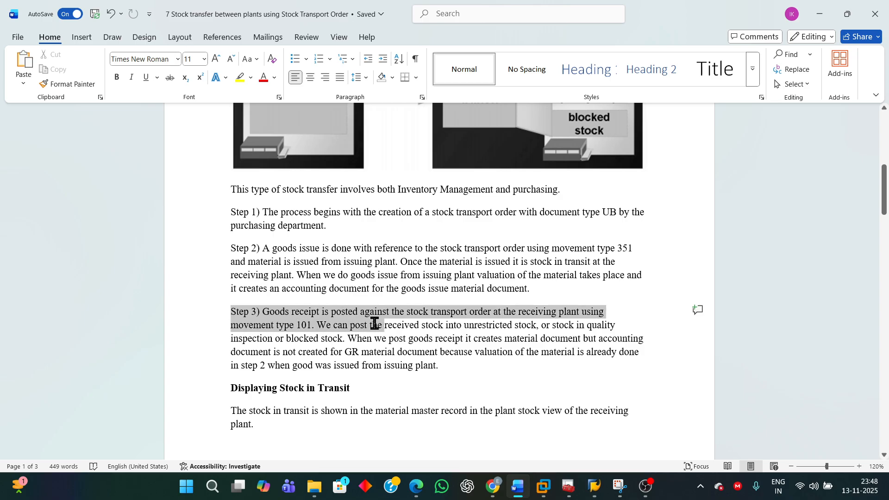
pyautogui.moveTo(374, 323); pyautogui.dragTo(321, 335)
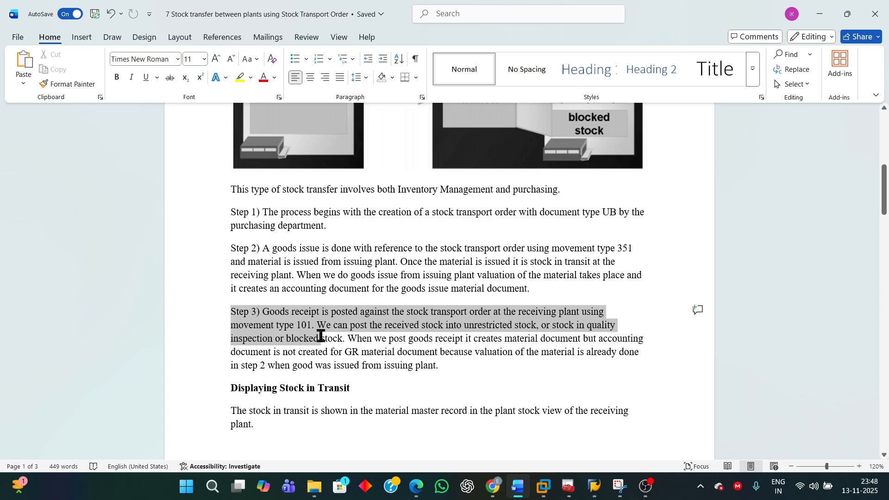
pyautogui.moveTo(321, 335); pyautogui.dragTo(413, 346)
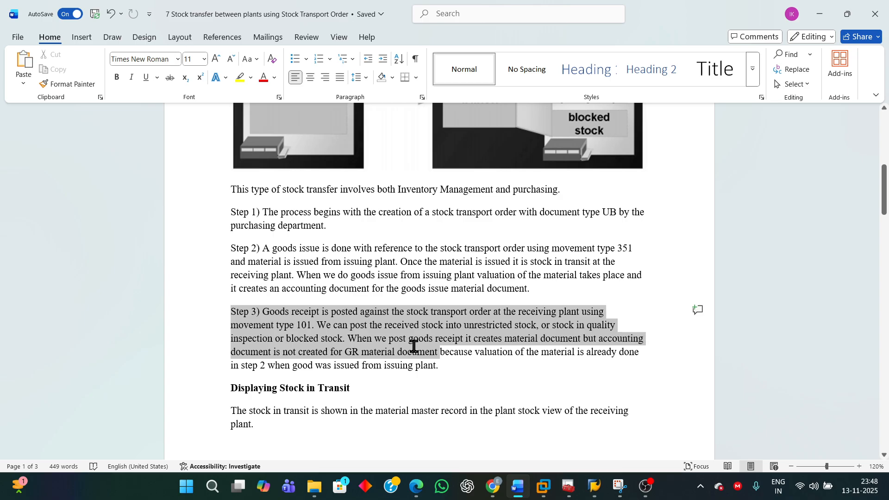
pyautogui.moveTo(414, 346); pyautogui.dragTo(548, 360)
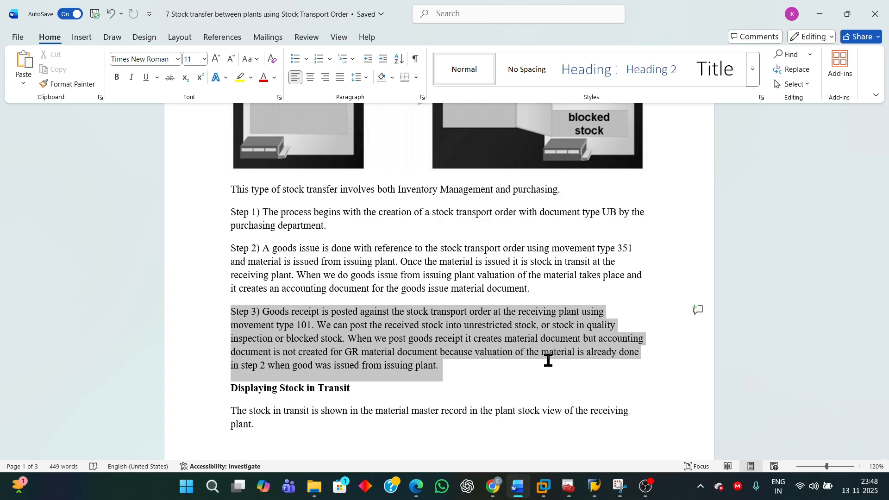
pyautogui.moveTo(547, 360); pyautogui.dragTo(548, 360)
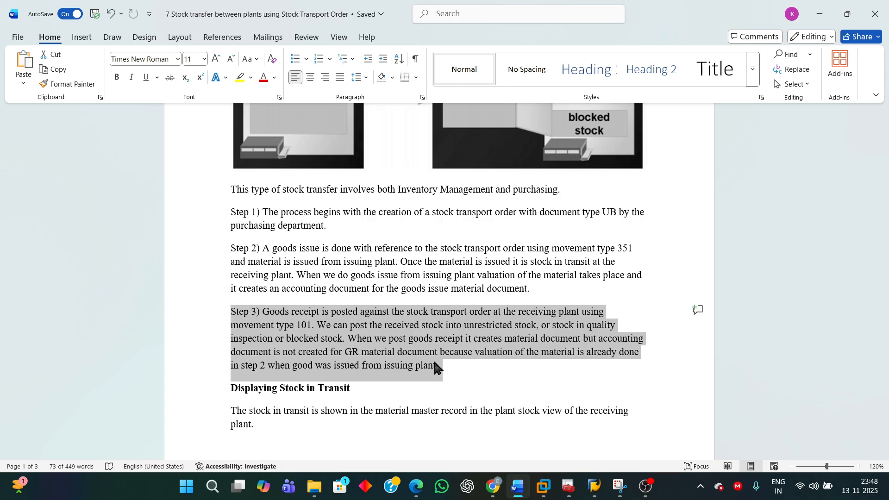
pyautogui.scroll(3, 512, 298)
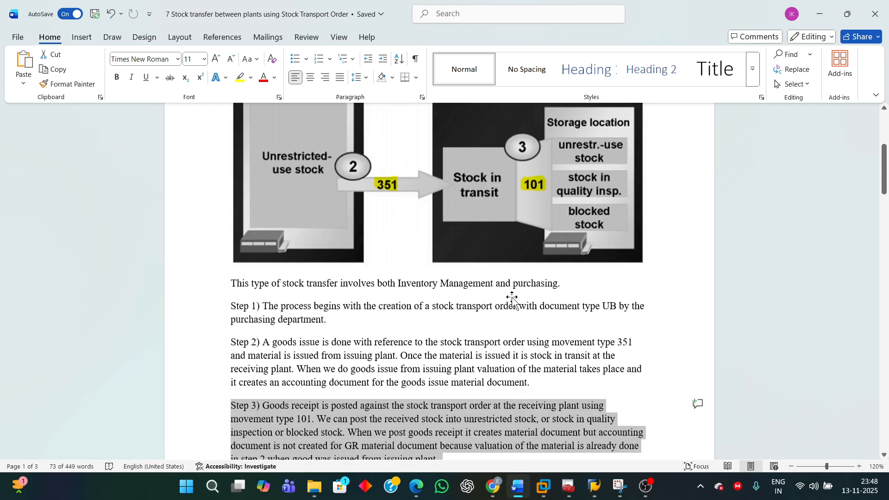
pyautogui.scroll(8, 513, 299)
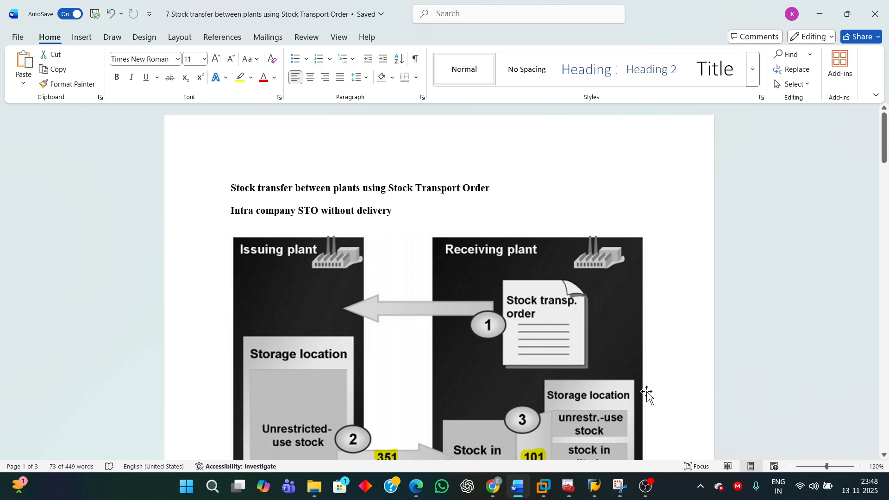
# Step: Highlight and read the "Displaying Stock in Transit" heading and the paragraph on the material master's plant stock view
pyautogui.scroll(-15, 647, 394)
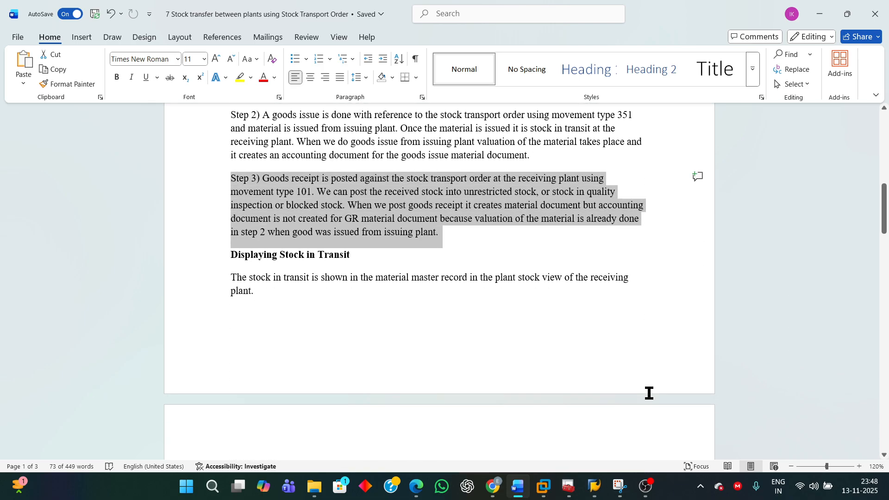
pyautogui.click(350, 312)
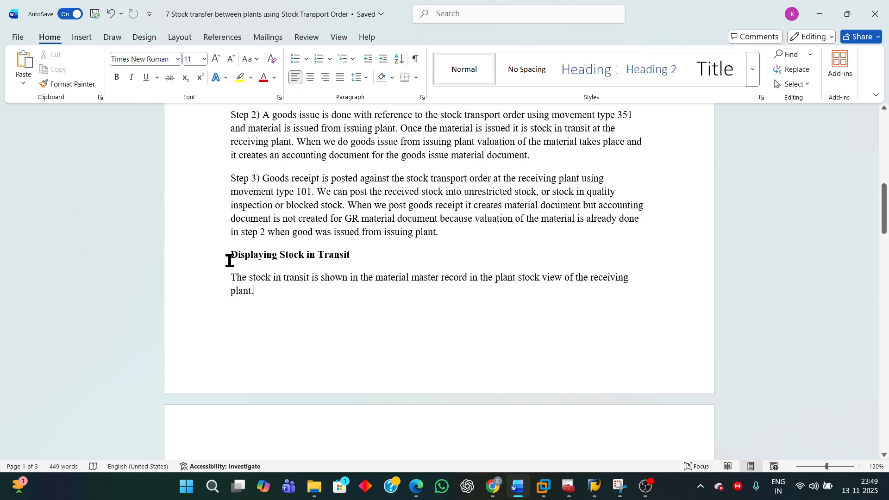
pyautogui.moveTo(230, 258); pyautogui.dragTo(411, 337)
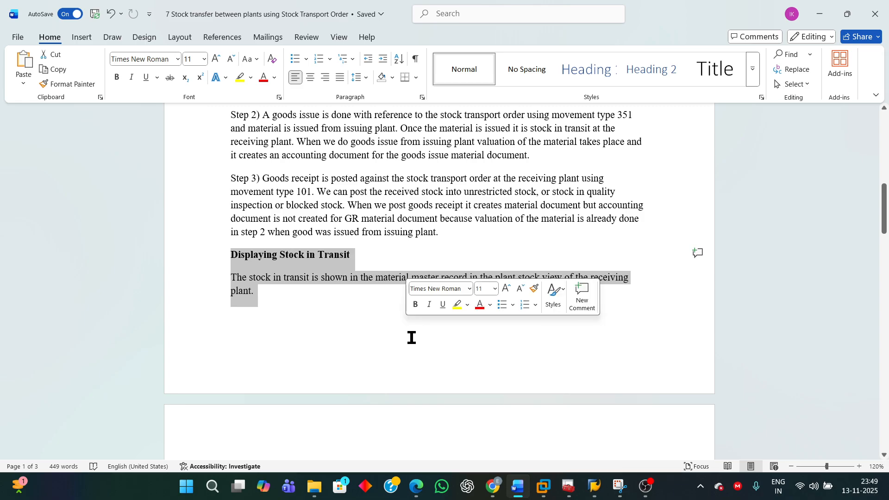
# Step: Highlight and read the notes on viewing stock in transit with MB5T, Stock Overview MMBE and Warehouse Stocks report MB52
pyautogui.scroll(-5, 458, 421)
pyautogui.click(291, 316)
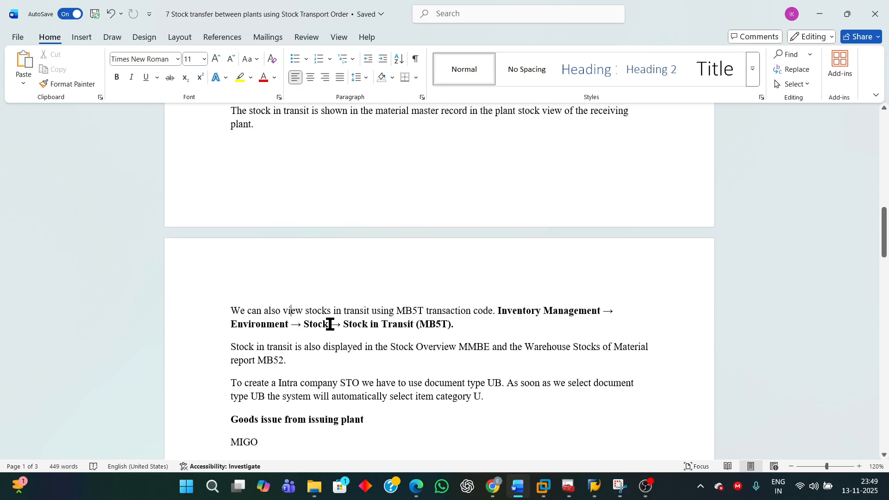
pyautogui.moveTo(229, 309); pyautogui.dragTo(456, 331)
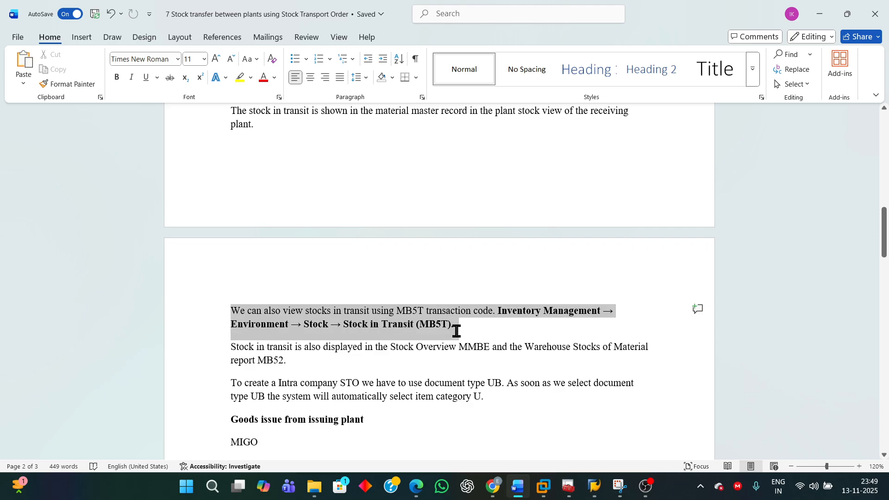
pyautogui.moveTo(456, 331); pyautogui.dragTo(456, 331)
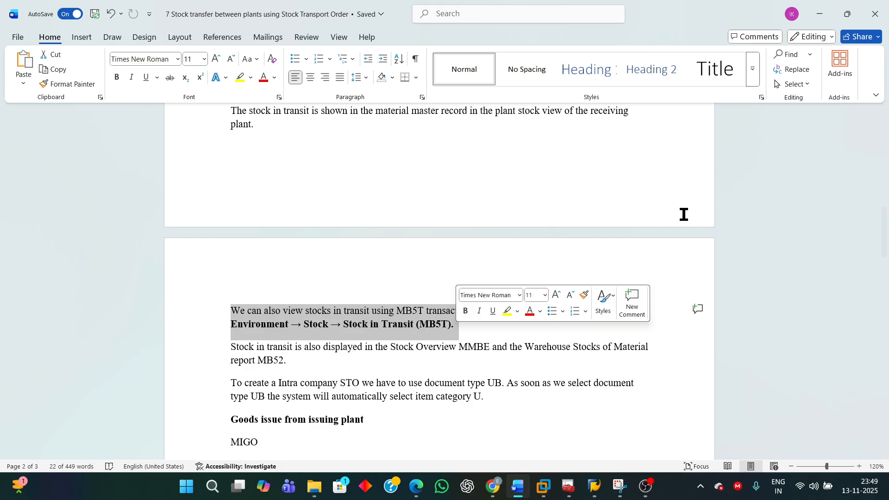
pyautogui.click(437, 347)
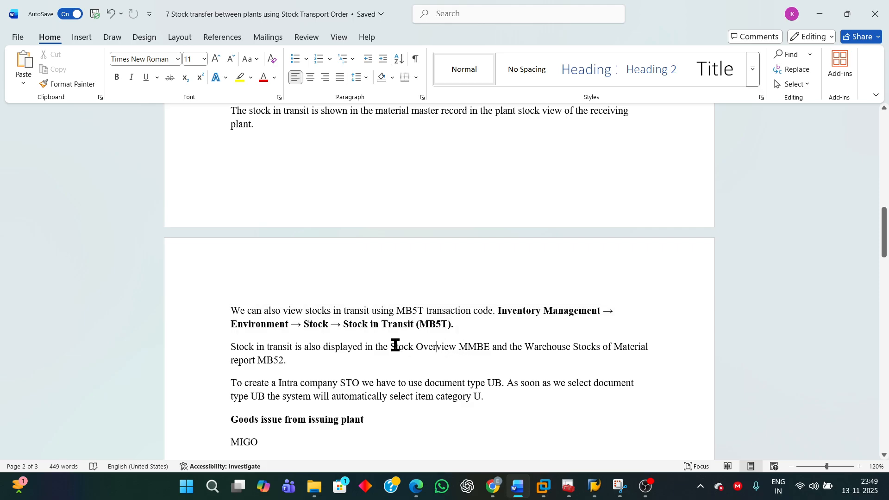
pyautogui.moveTo(391, 348); pyautogui.dragTo(454, 354)
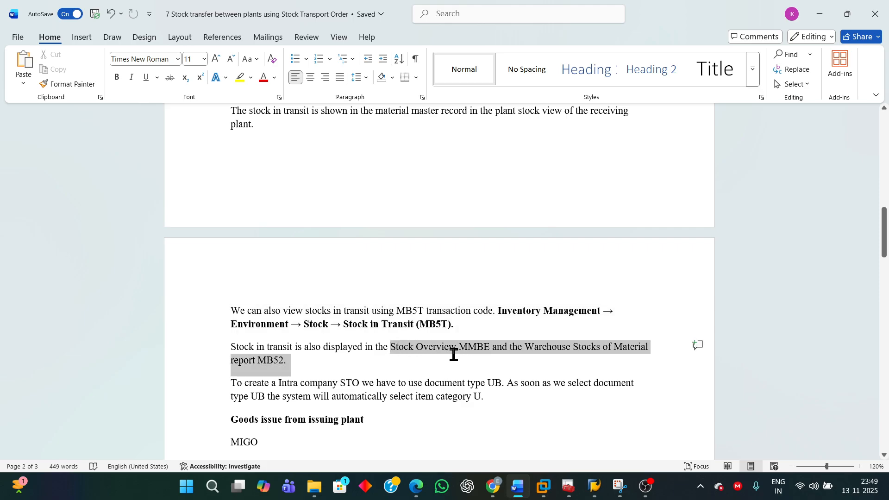
pyautogui.click(283, 368)
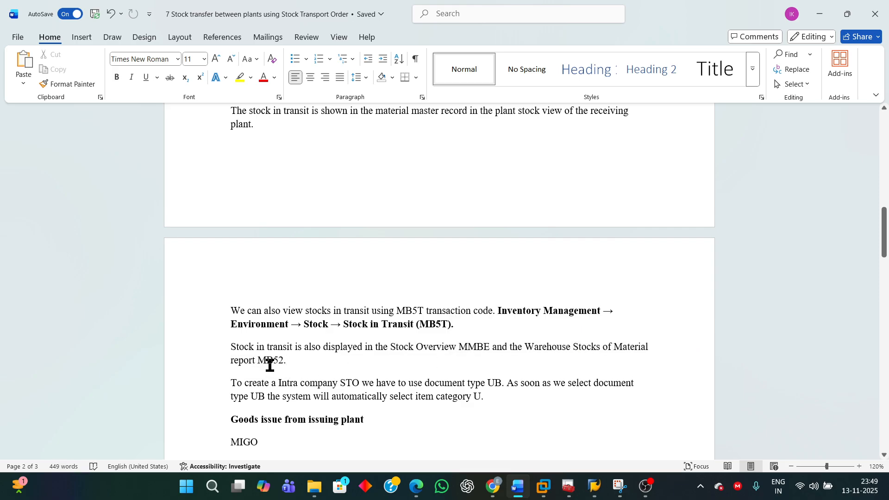
# Step: Highlight and read the paragraph on creating an intra company STO with document type UB and item category U
pyautogui.scroll(-1, 521, 407)
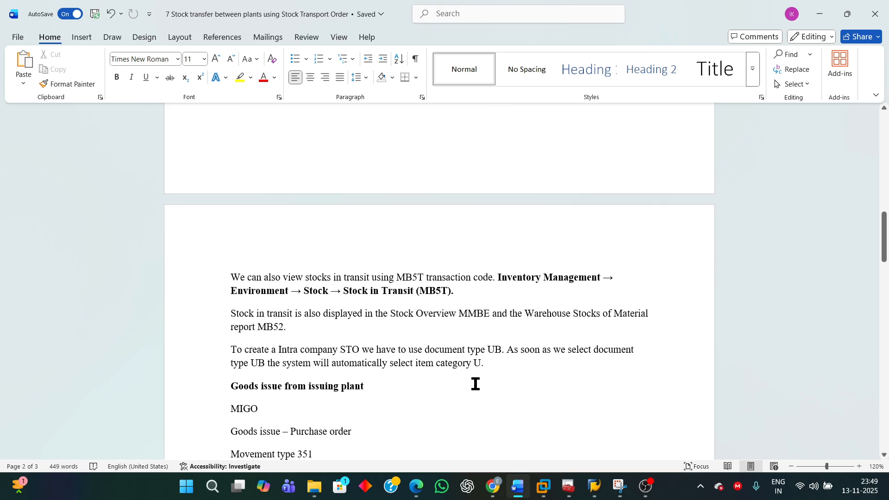
pyautogui.moveTo(231, 350); pyautogui.dragTo(504, 354)
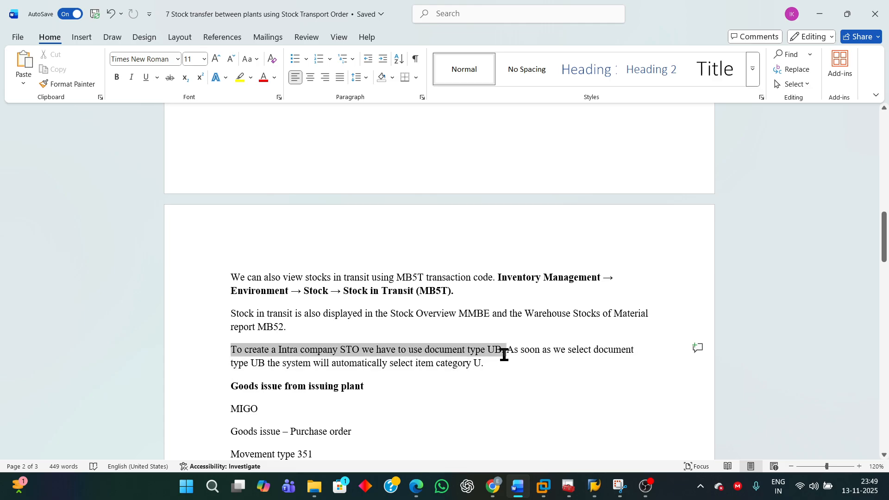
pyautogui.moveTo(505, 354); pyautogui.dragTo(636, 363)
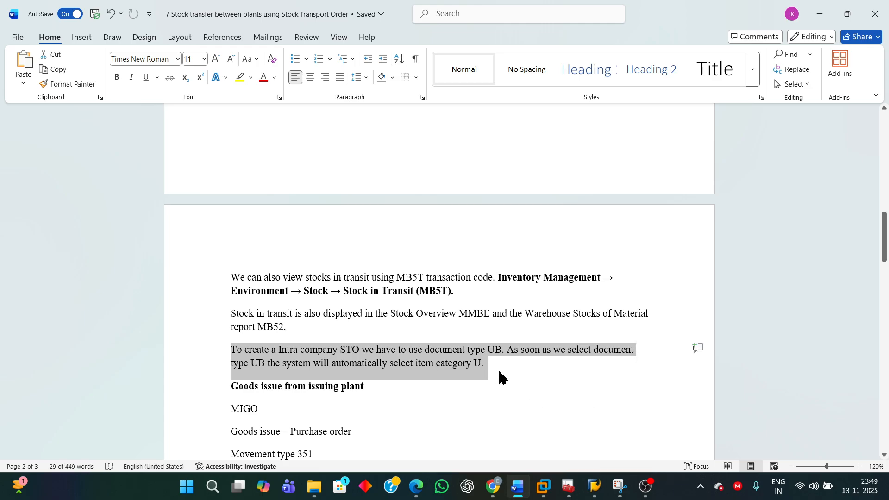
pyautogui.scroll(-3, 478, 273)
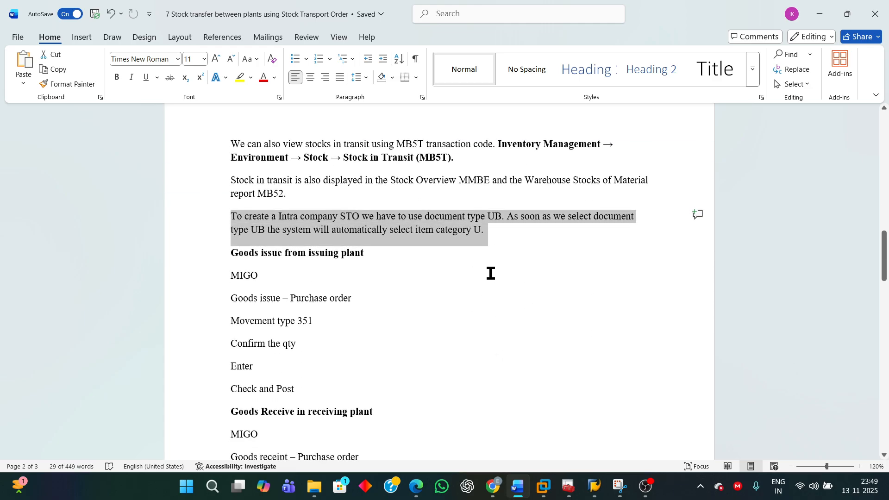
pyautogui.scroll(1, 500, 264)
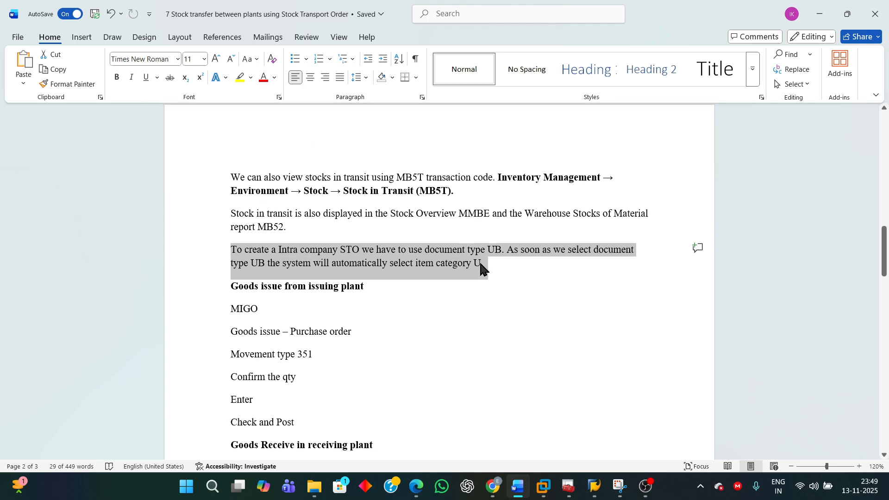
# Step: Highlight and read the MIGO instructions for goods issue from the issuing plant and goods receipt in the receiving plant
pyautogui.click(262, 292)
pyautogui.moveTo(226, 290); pyautogui.dragTo(506, 406)
pyautogui.scroll(-4, 347, 278)
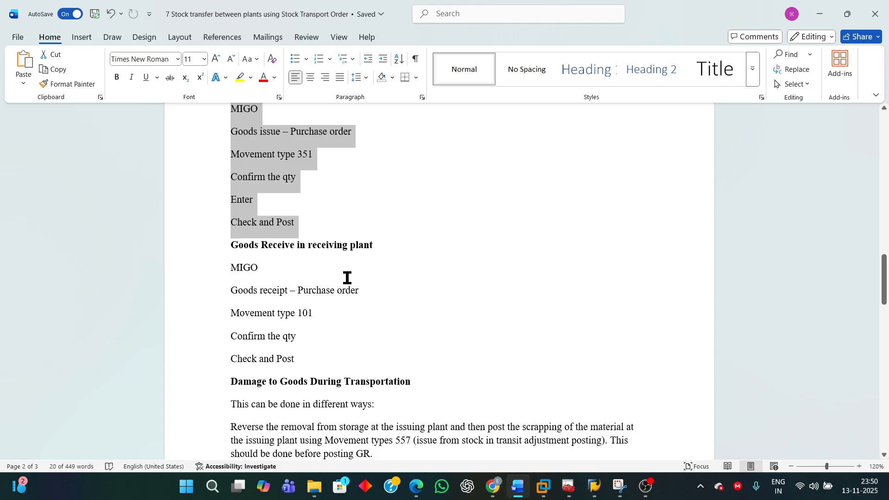
pyautogui.click(273, 254)
pyautogui.moveTo(225, 246); pyautogui.dragTo(404, 360)
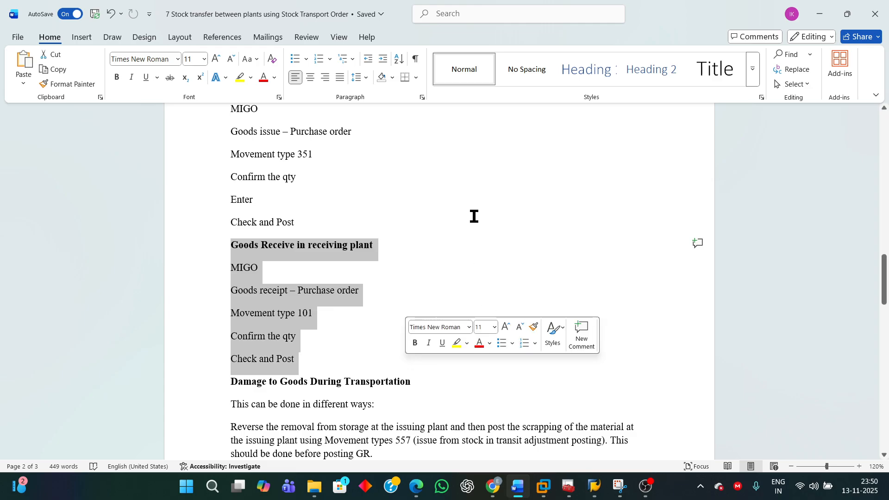
pyautogui.click(325, 332)
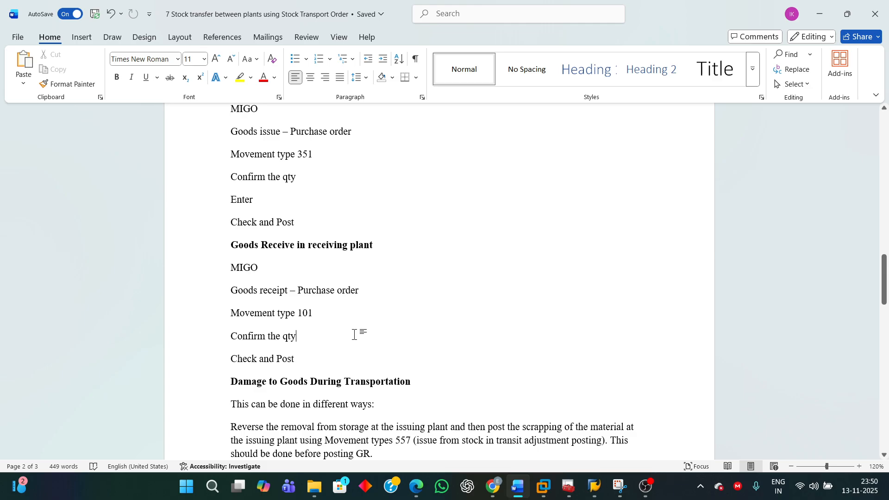
# Step: Highlight the "Damage to Goods During Transportation" heading below the goods receipt instructions
pyautogui.scroll(-3, 407, 354)
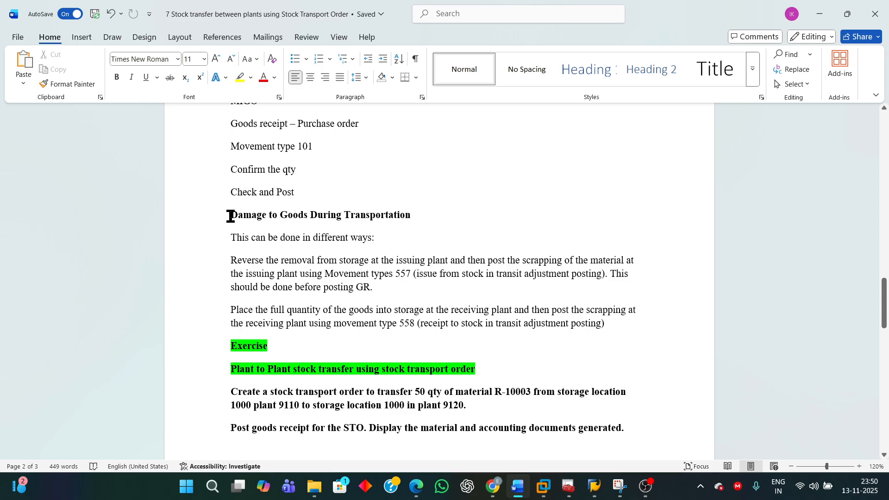
pyautogui.moveTo(230, 214); pyautogui.dragTo(499, 225)
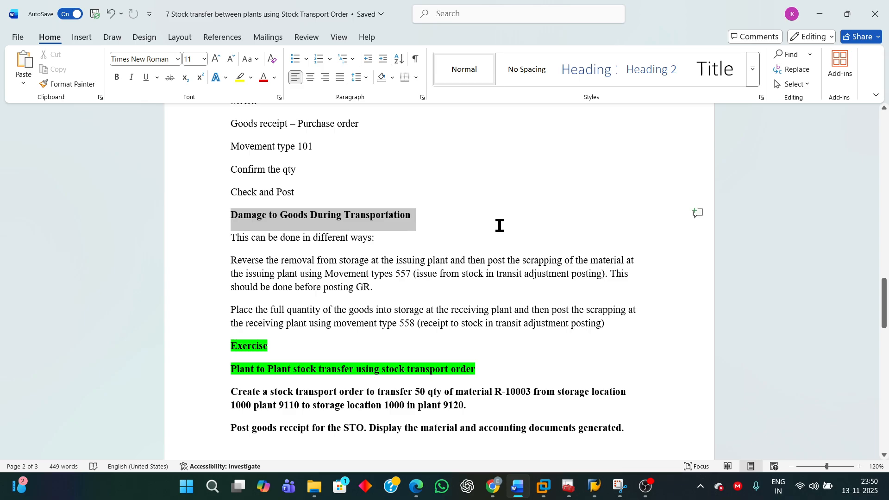
pyautogui.moveTo(499, 226); pyautogui.dragTo(501, 223)
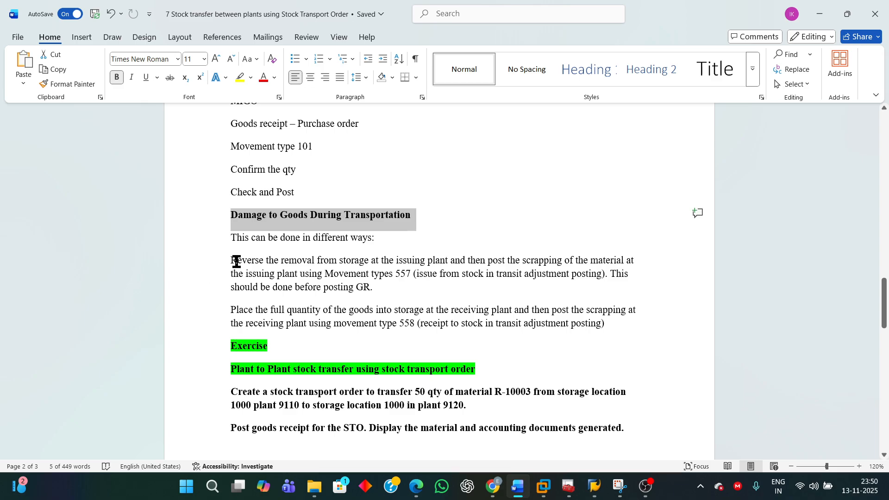
# Step: Highlight and read the two ways of handling goods damaged in transit with movement types 557 and 558
pyautogui.moveTo(231, 261); pyautogui.dragTo(466, 286)
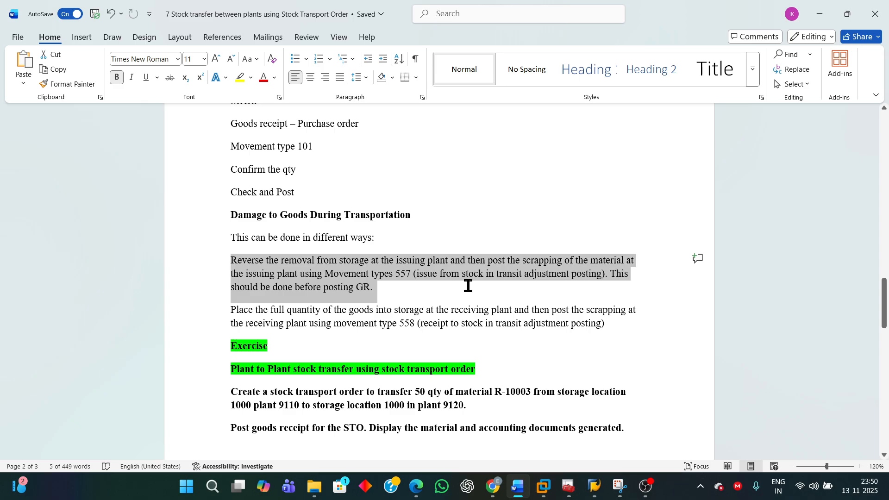
pyautogui.click(303, 310)
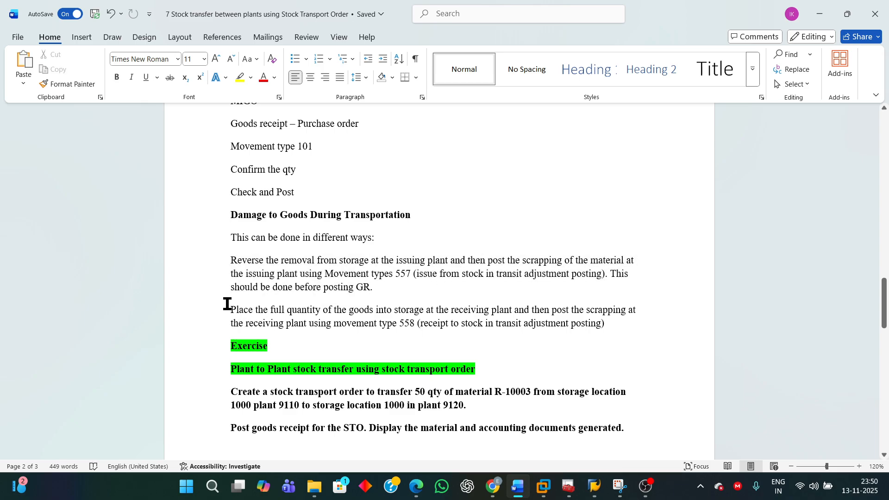
pyautogui.moveTo(230, 309); pyautogui.dragTo(526, 311)
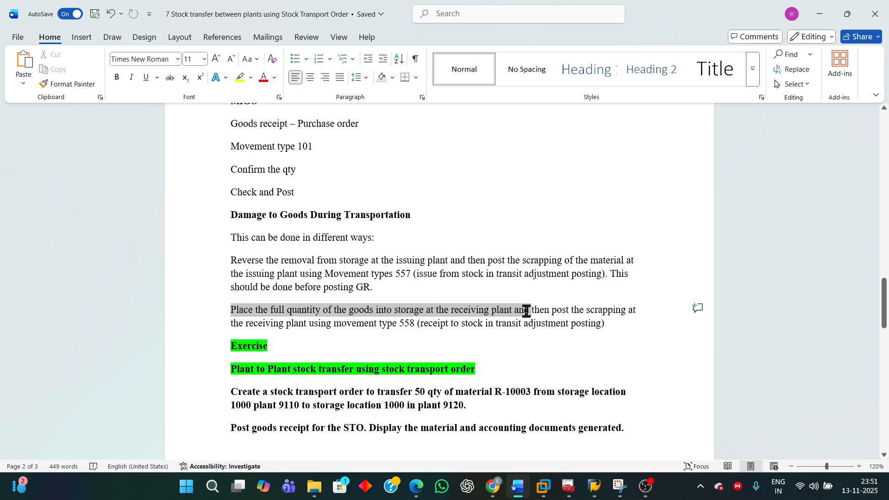
pyautogui.moveTo(526, 311); pyautogui.dragTo(522, 324)
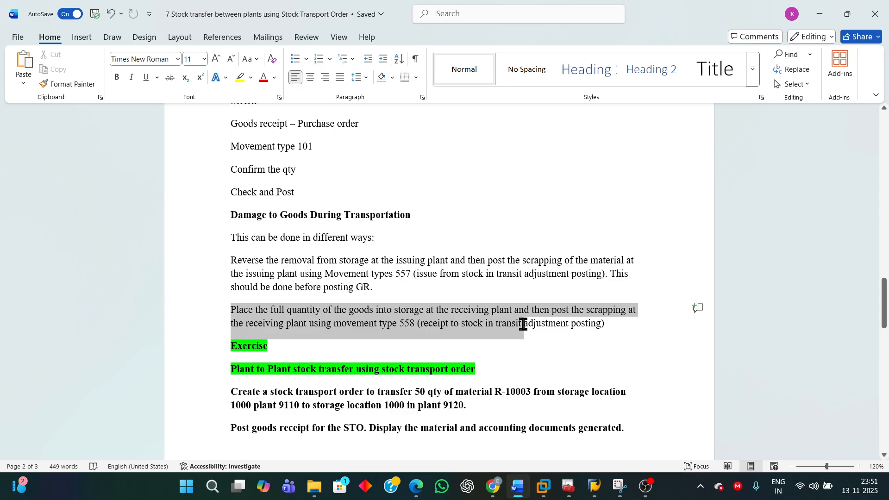
pyautogui.moveTo(523, 324); pyautogui.dragTo(657, 329)
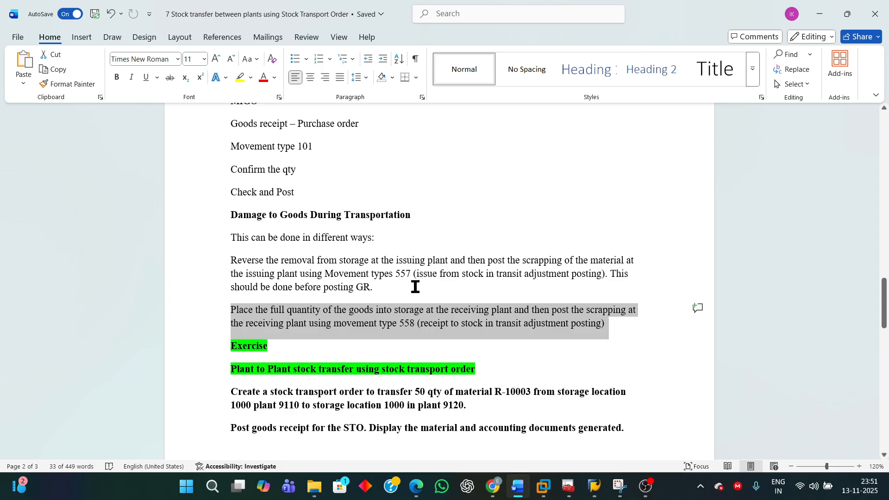
pyautogui.scroll(-3, 591, 343)
pyautogui.click(645, 269)
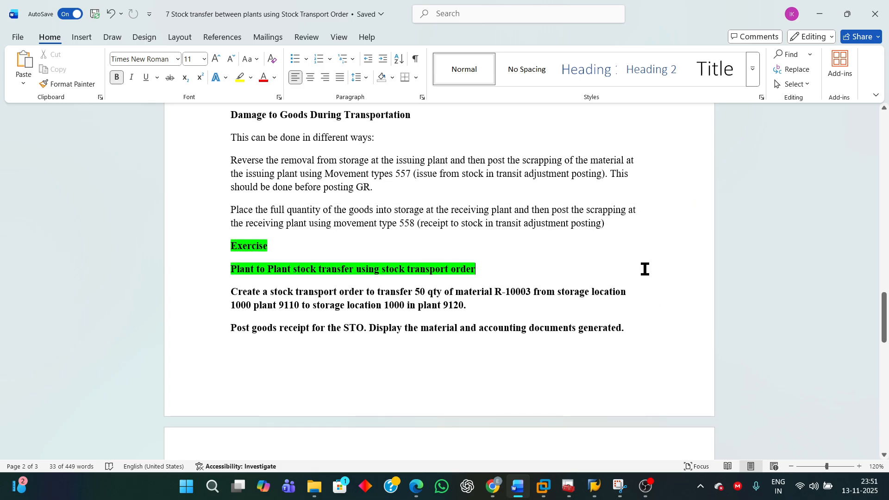
# Step: Highlight and read the exercise on creating a plant-to-plant stock transport order and posting its goods receipt
pyautogui.scroll(5, 653, 289)
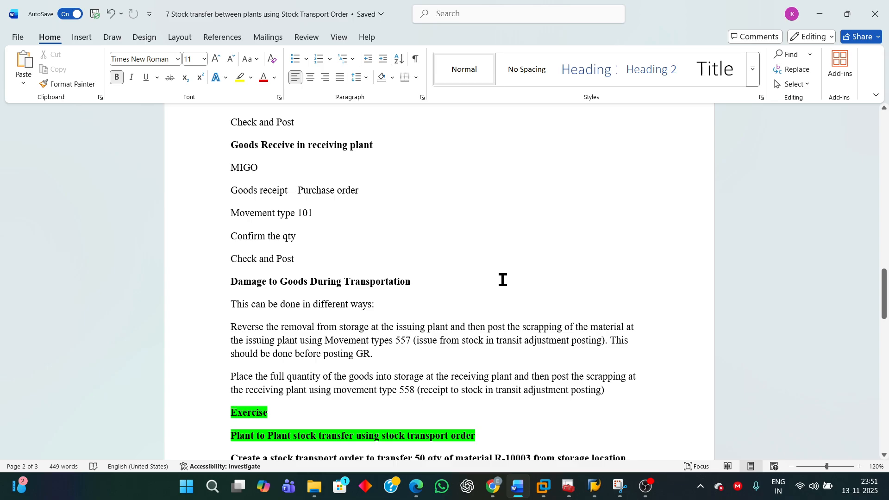
pyautogui.scroll(-4, 502, 280)
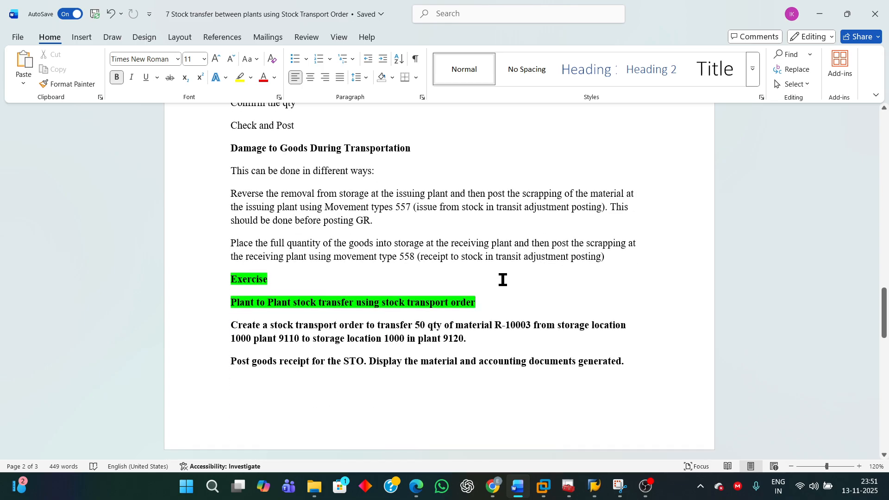
pyautogui.scroll(-1, 412, 353)
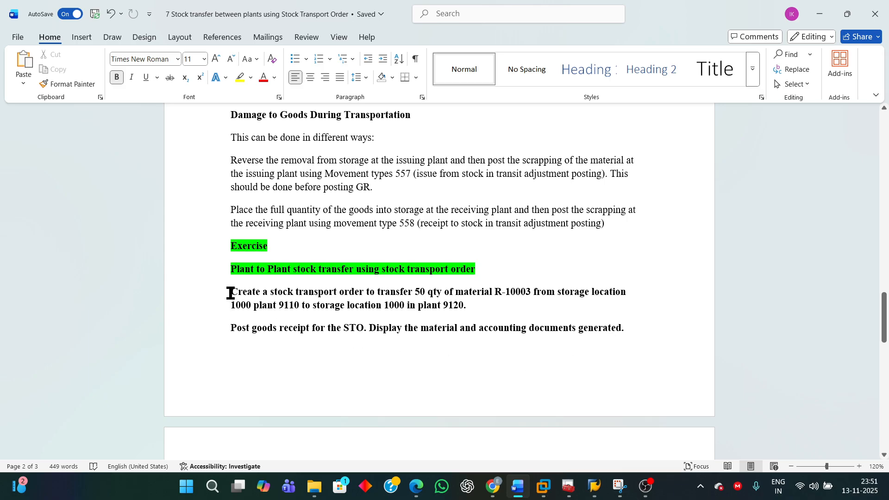
pyautogui.moveTo(231, 293); pyautogui.dragTo(470, 319)
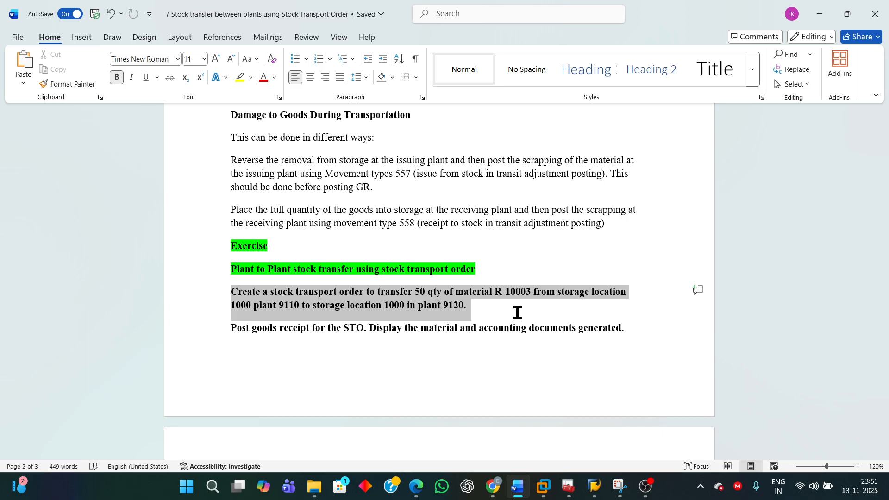
pyautogui.moveTo(518, 312); pyautogui.dragTo(643, 336)
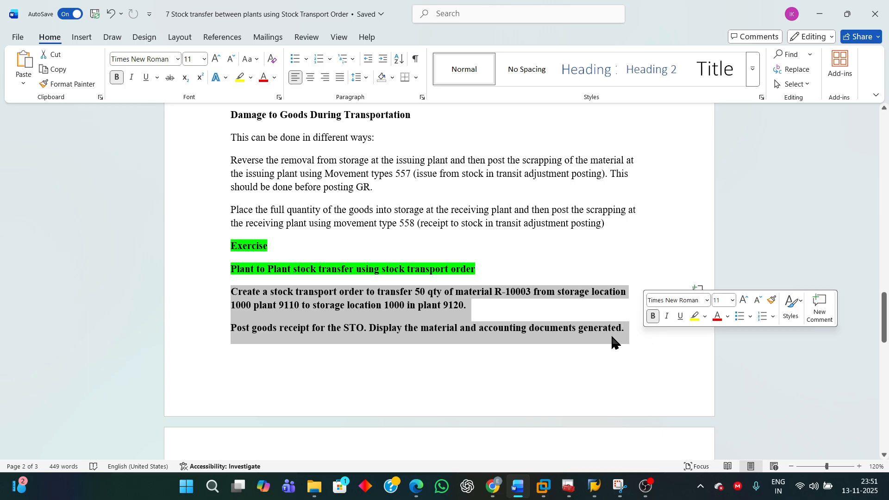
pyautogui.click(477, 307)
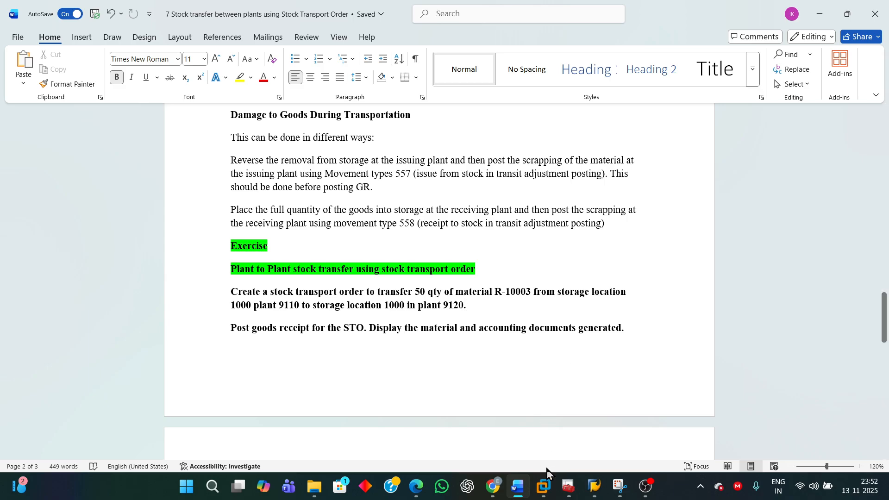
# Step: Switch to the SAP material document session, leave the document display and start ME21N Create Purchase Order
pyautogui.moveTo(542, 489)
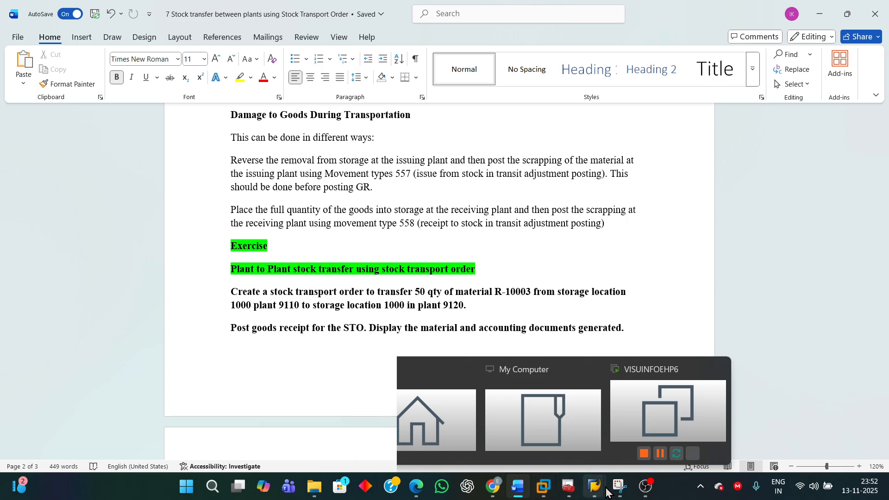
pyautogui.moveTo(600, 490)
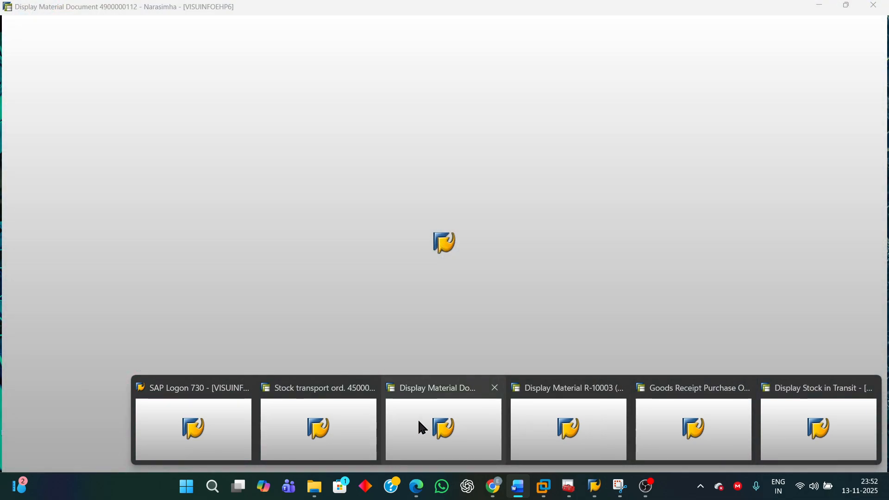
pyautogui.click(418, 422)
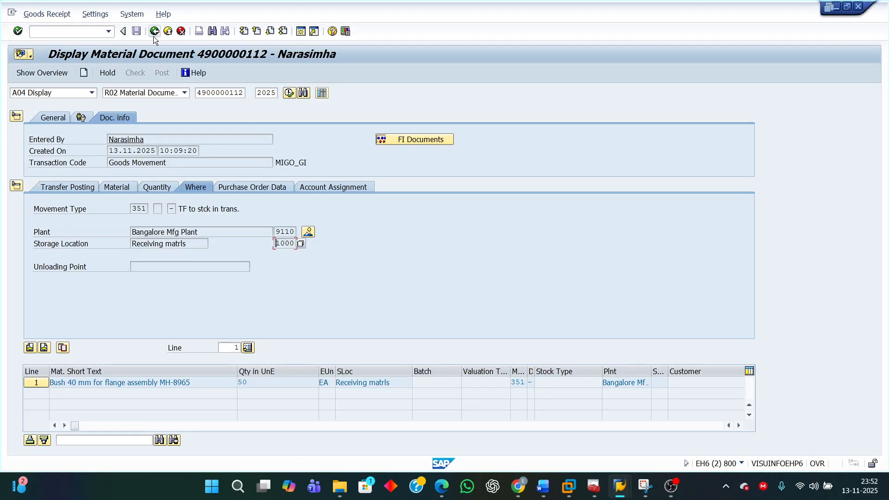
pyautogui.click(154, 36)
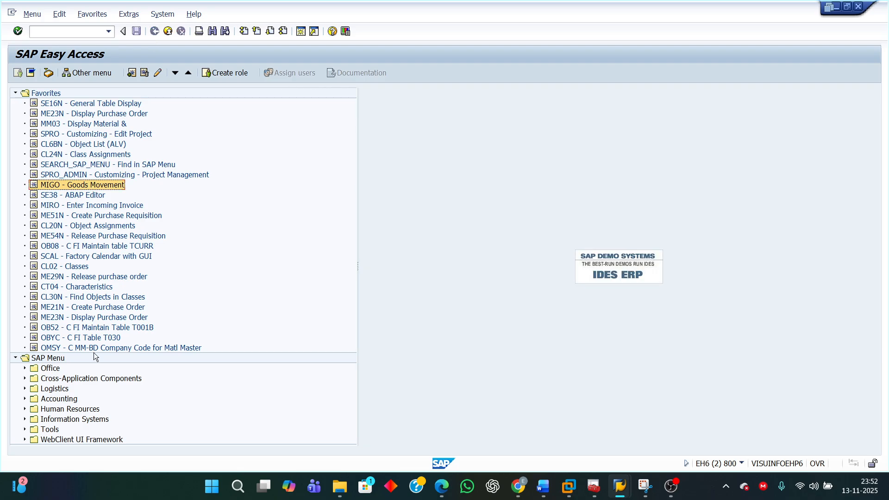
pyautogui.click(98, 307)
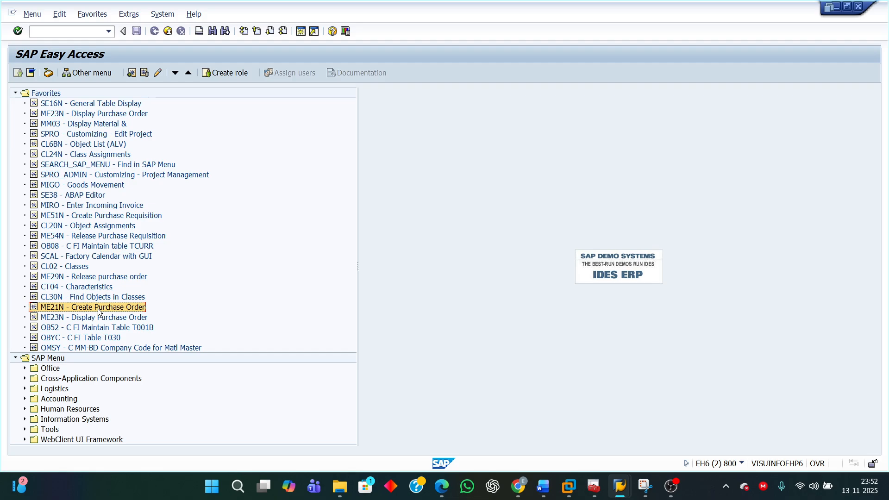
pyautogui.doubleClick(98, 308)
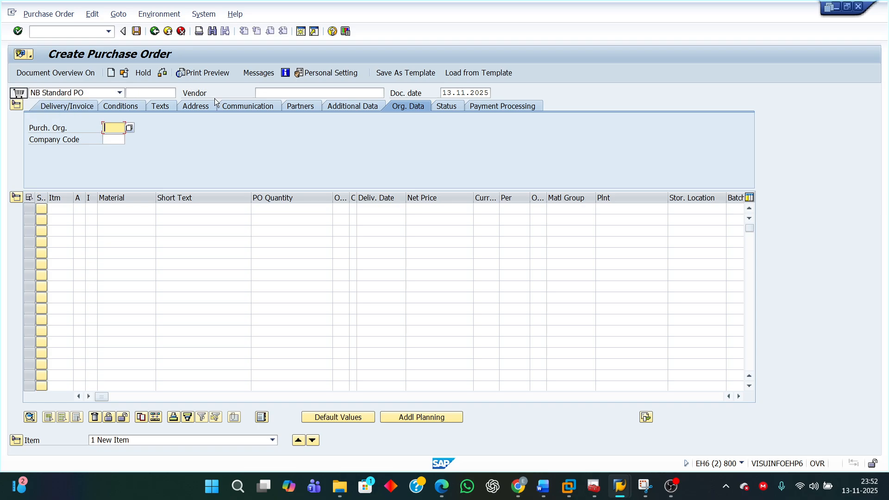
# Step: Set the purchase order type to UB Stock transport ord. and the supplying plant to 9110
pyautogui.moveTo(212, 93); pyautogui.dragTo(183, 93)
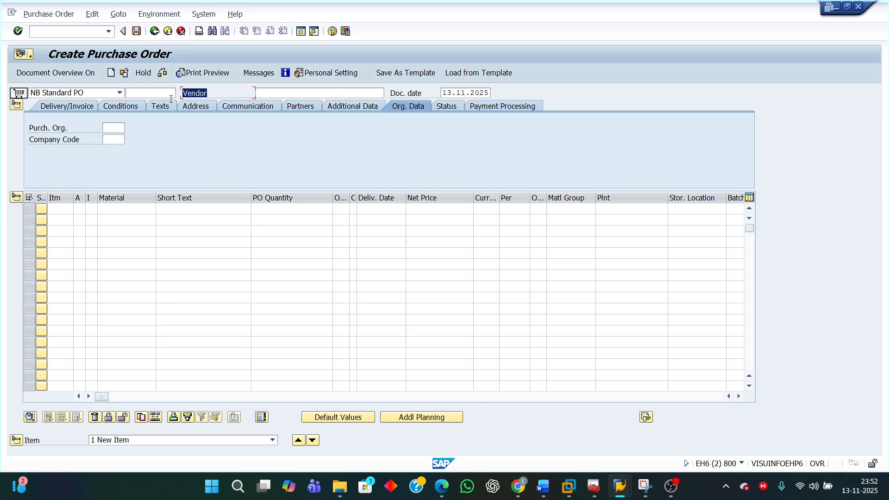
pyautogui.click(119, 93)
pyautogui.click(120, 92)
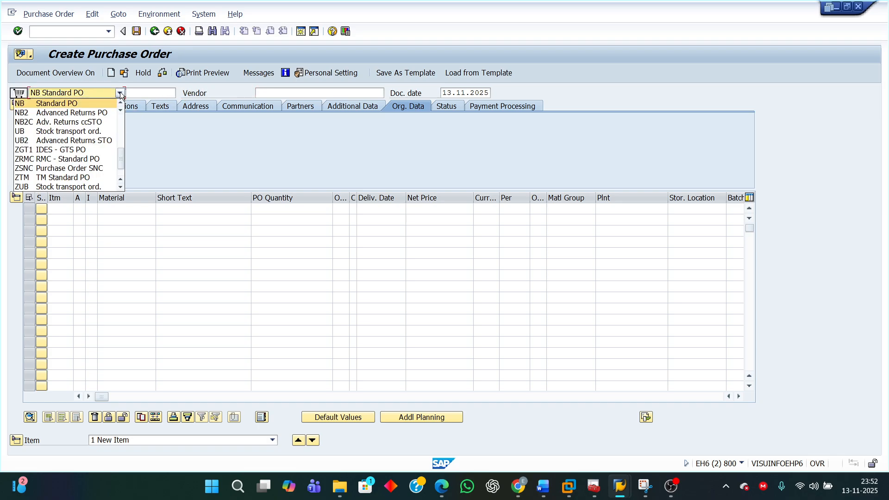
pyautogui.click(41, 132)
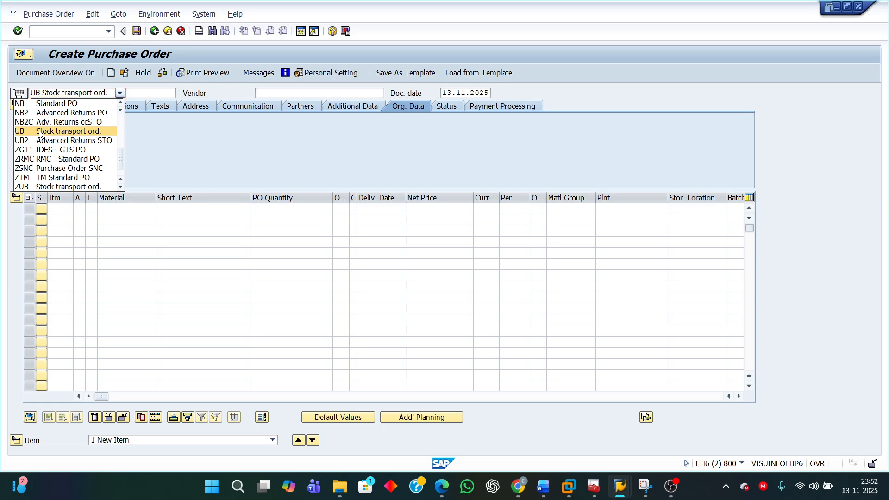
pyautogui.moveTo(241, 96); pyautogui.dragTo(168, 88)
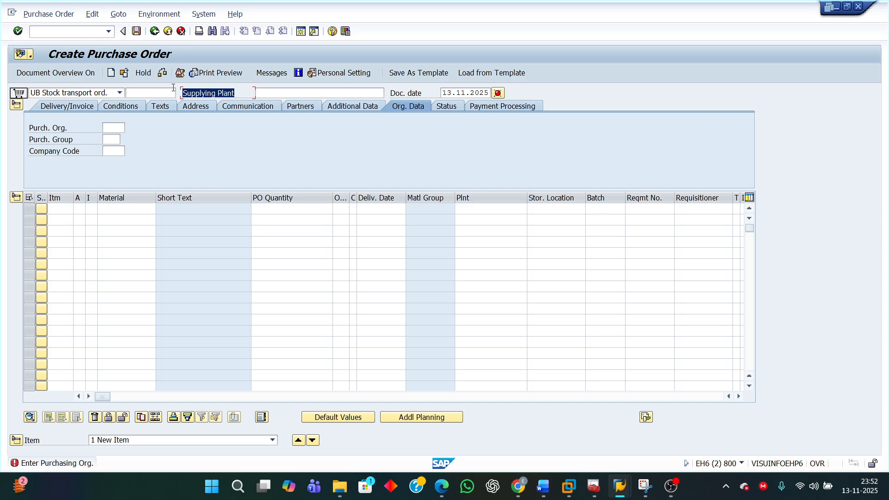
pyautogui.click(285, 97)
pyautogui.write('91')
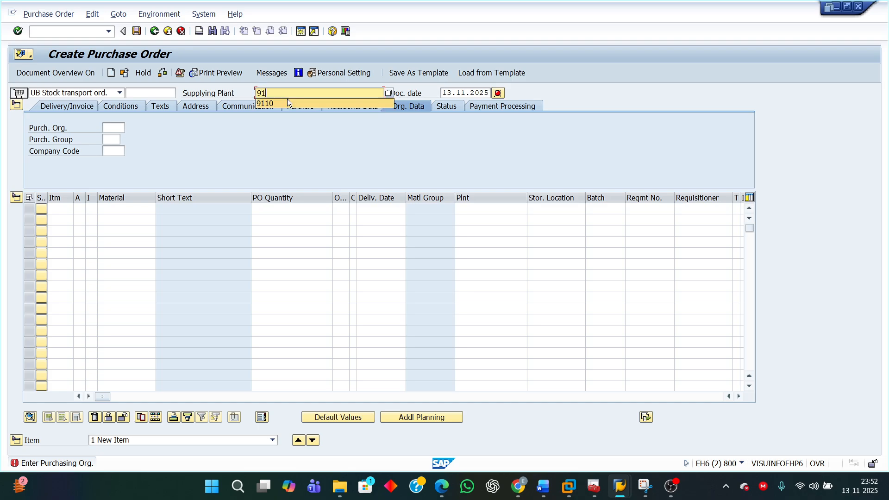
pyautogui.click(267, 104)
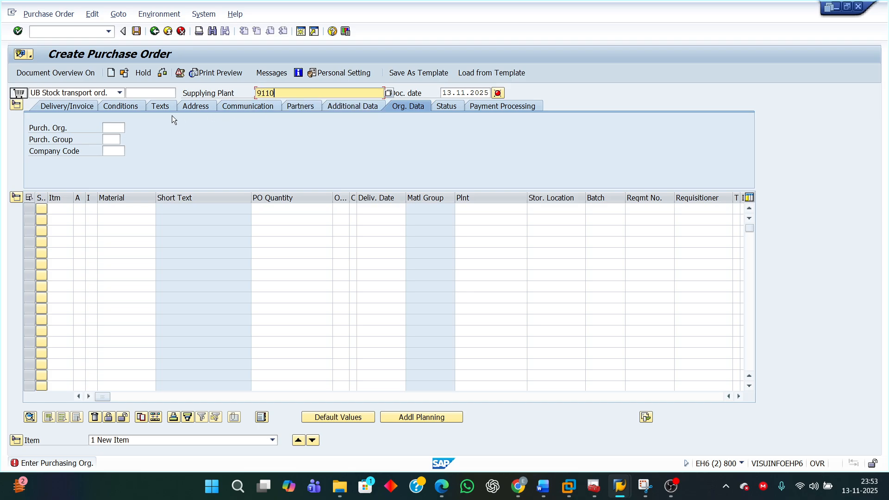
# Step: Fill in the organizational data with purchasing organization IN01, purchasing group M01 and company code 1501
pyautogui.click(114, 128)
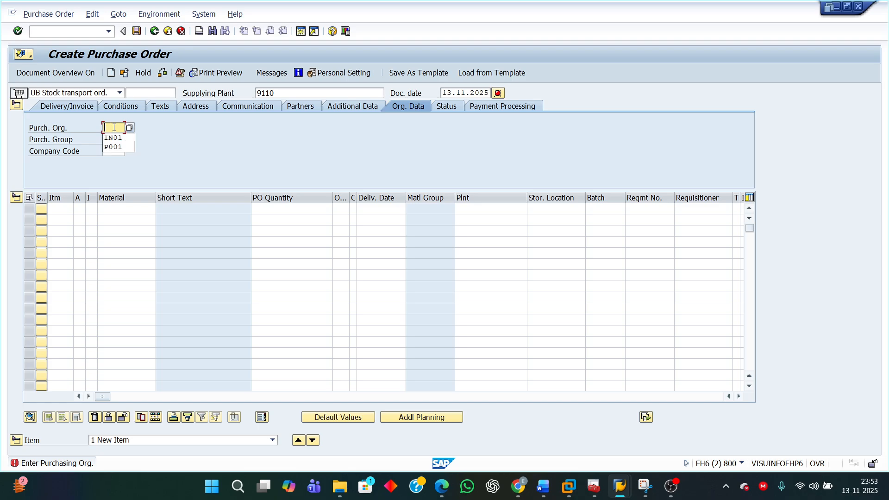
pyautogui.click(108, 137)
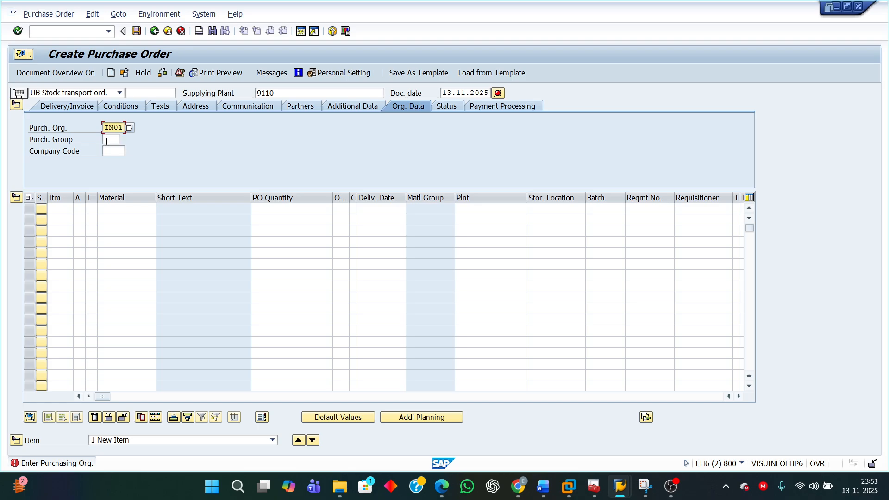
pyautogui.click(106, 139)
pyautogui.click(106, 140)
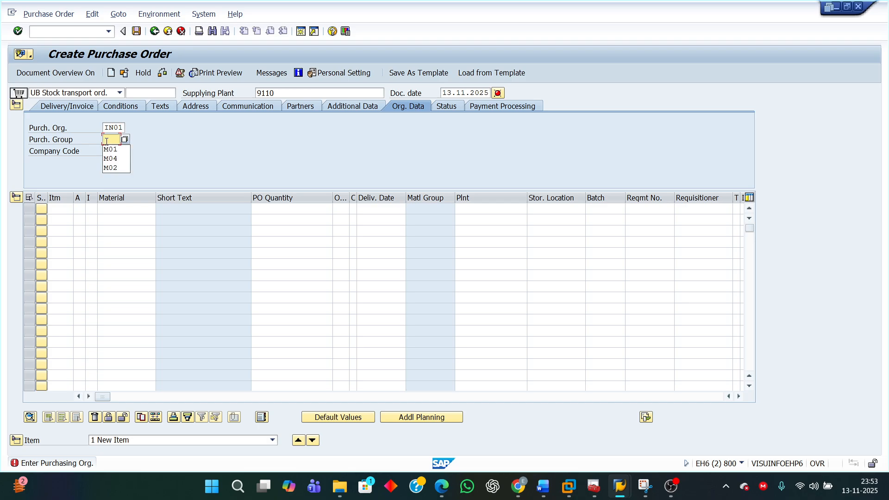
pyautogui.click(107, 148)
pyautogui.press('Tab')
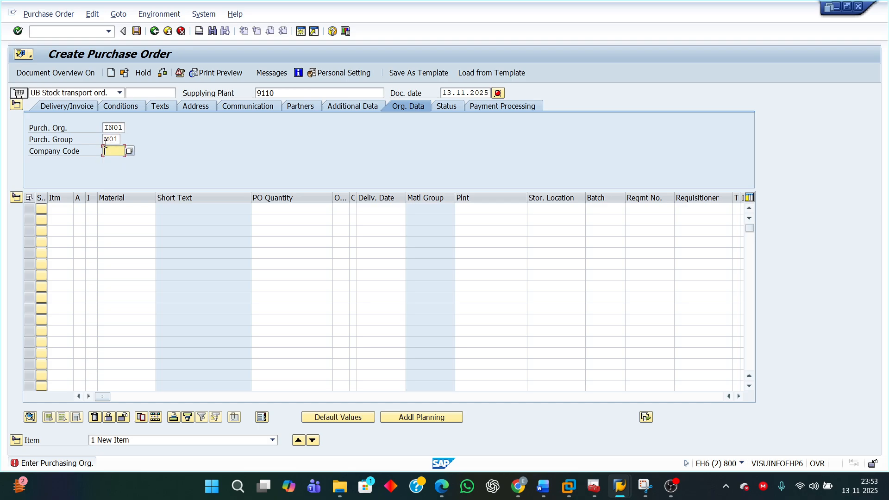
pyautogui.click(106, 149)
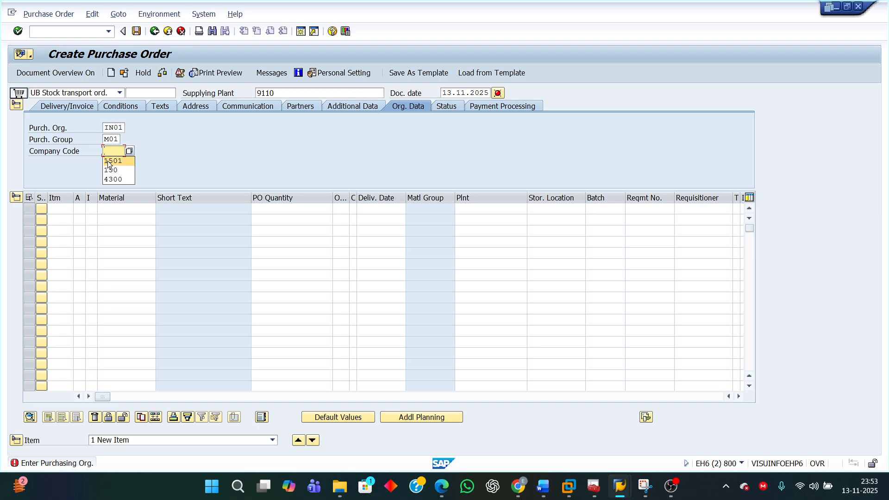
pyautogui.click(107, 160)
# Step: Enter material R-10003 with a PO quantity of 50 in the first item line
pyautogui.click(108, 212)
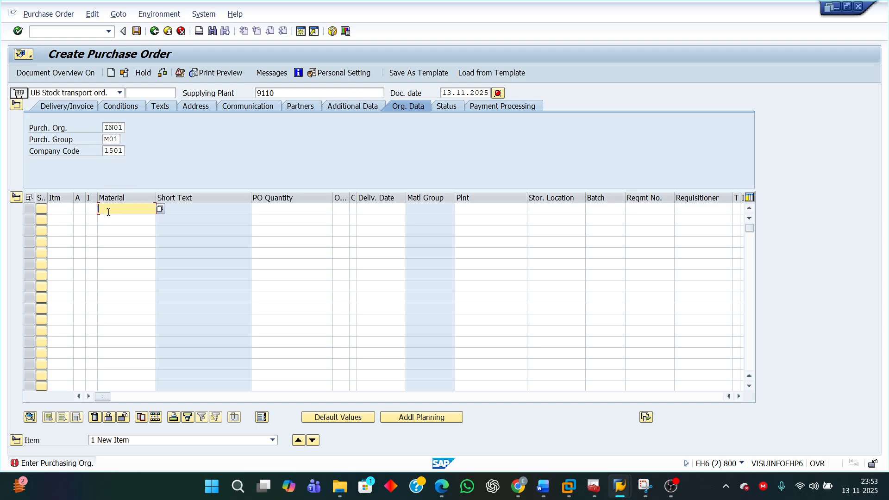
pyautogui.click(108, 212)
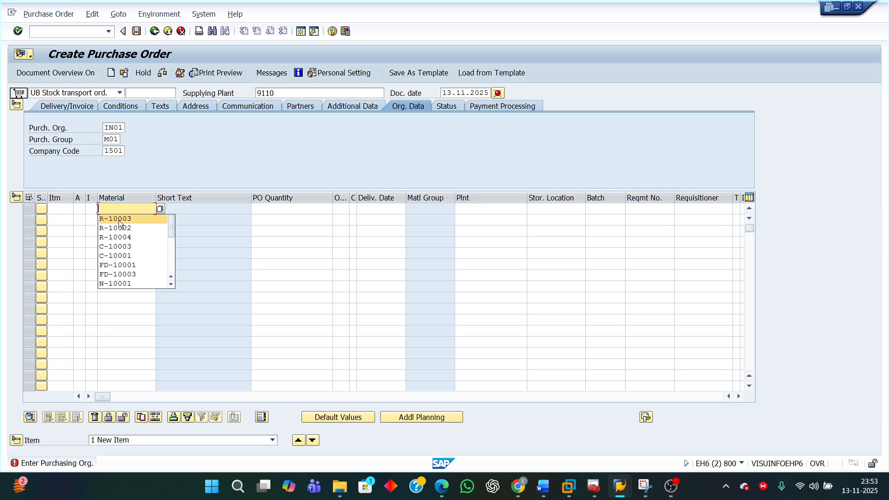
pyautogui.click(119, 220)
pyautogui.click(280, 207)
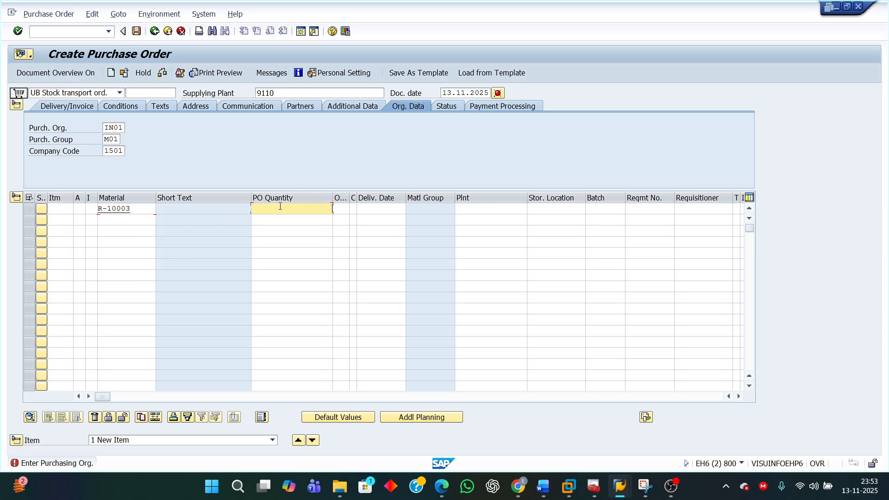
pyautogui.write('50')
# Step: Set the item's receiving plant to 9120 and storage location to 1000, and validate the entries
pyautogui.click(483, 207)
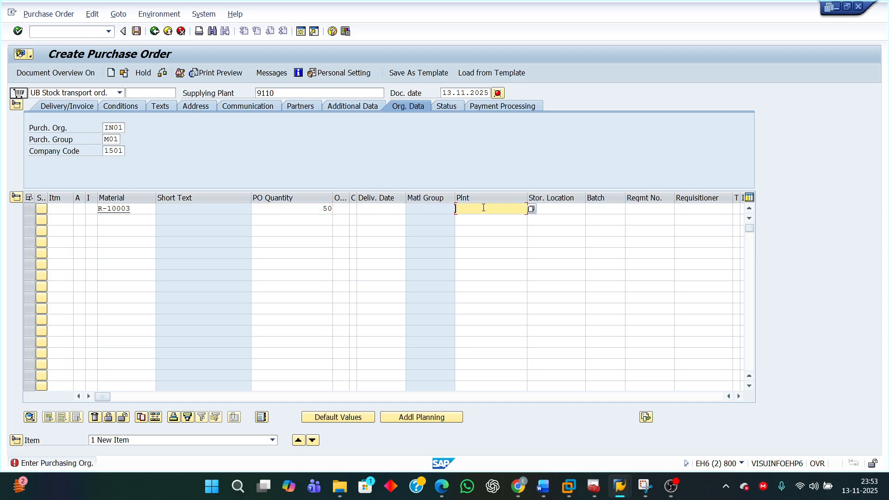
pyautogui.write('9')
pyautogui.click(475, 220)
pyautogui.click(559, 211)
pyautogui.write('1')
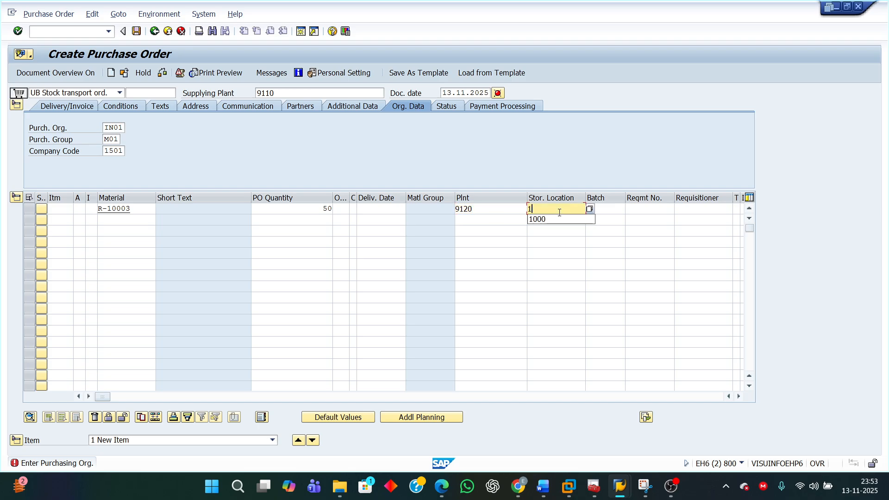
pyautogui.click(538, 218)
pyautogui.click(381, 207)
pyautogui.press('Return')
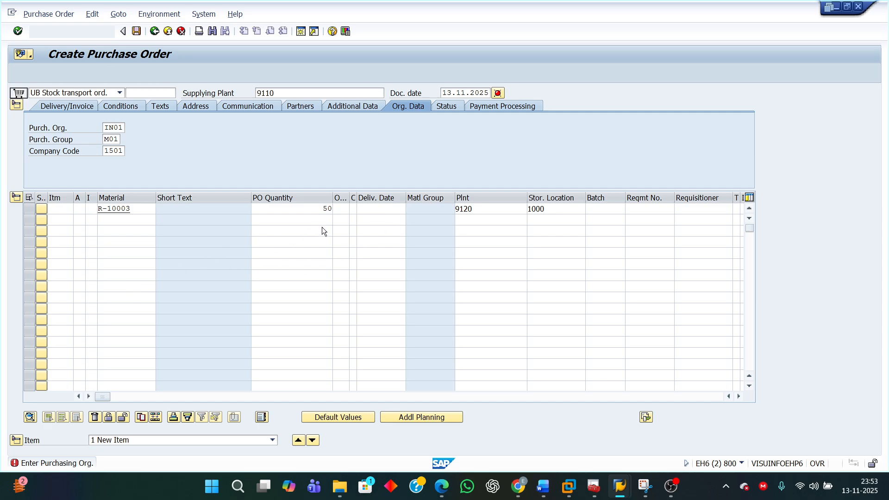
# Step: Set the R-10003 item's delivery date to 14.11.2025 and validate the entries
pyautogui.press('F4')
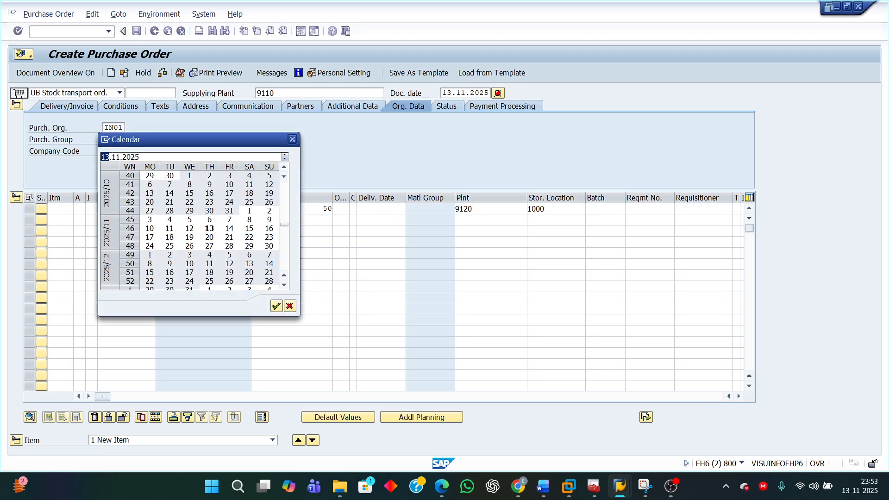
pyautogui.doubleClick(232, 229)
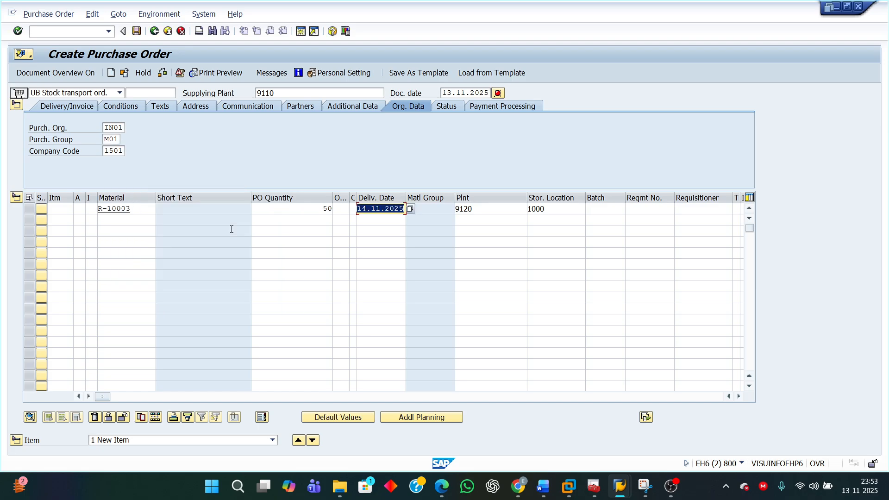
pyautogui.press('Return')
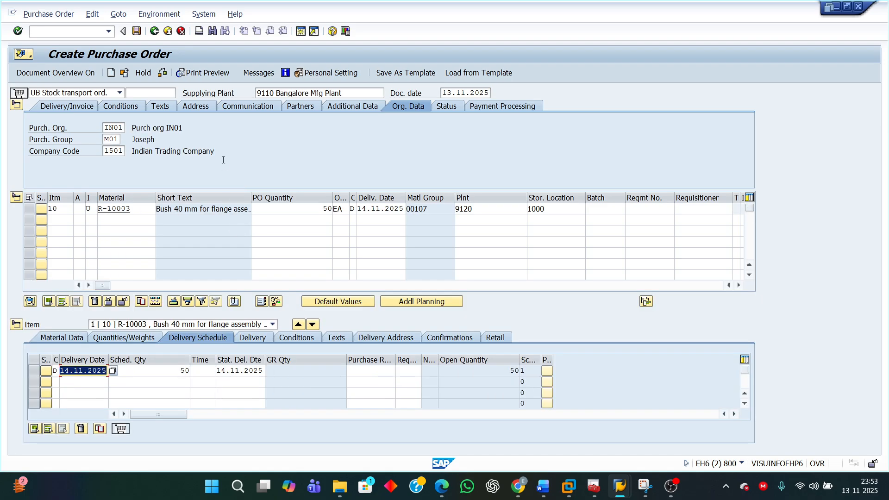
# Step: Check and save the stock transport order, and display the saved document
pyautogui.click(161, 73)
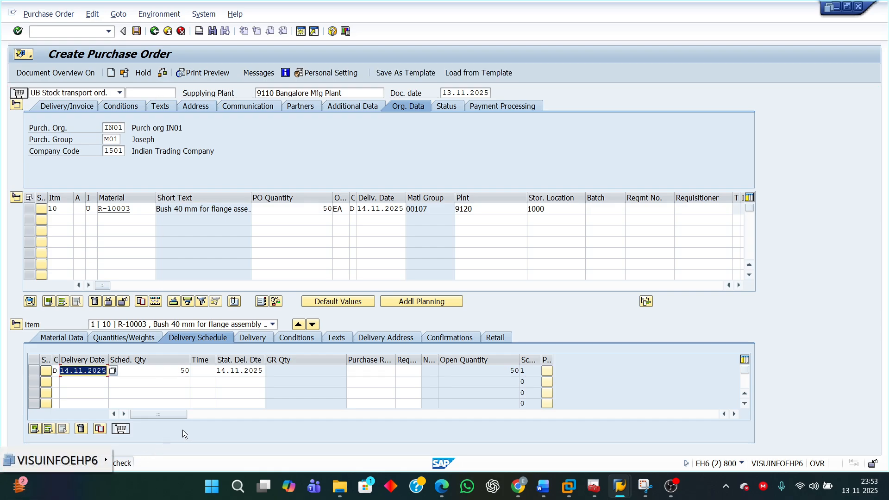
pyautogui.click(136, 31)
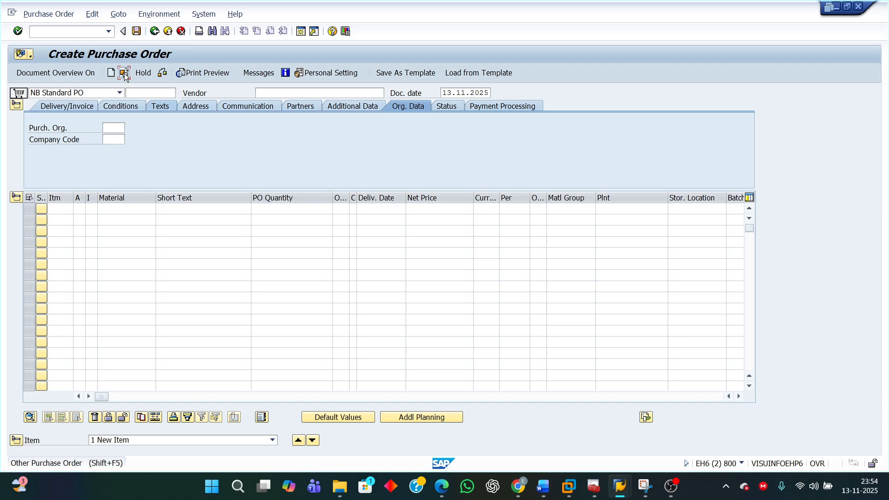
pyautogui.click(124, 73)
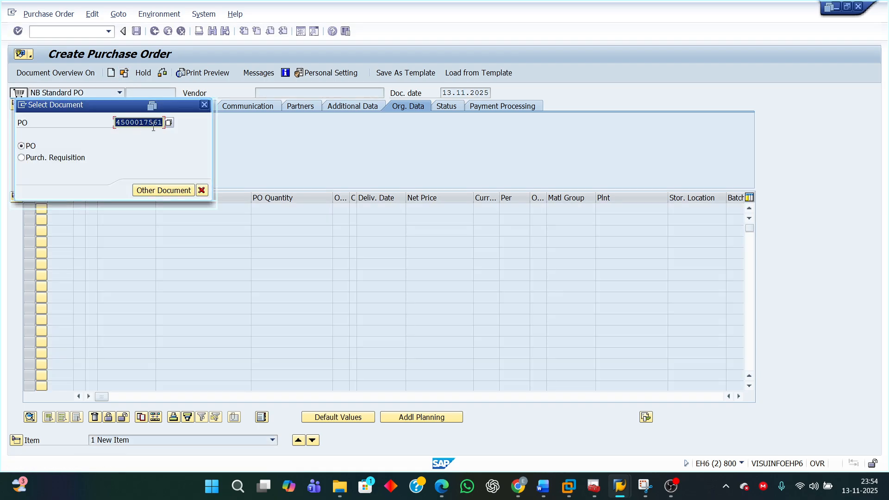
pyautogui.press('Return')
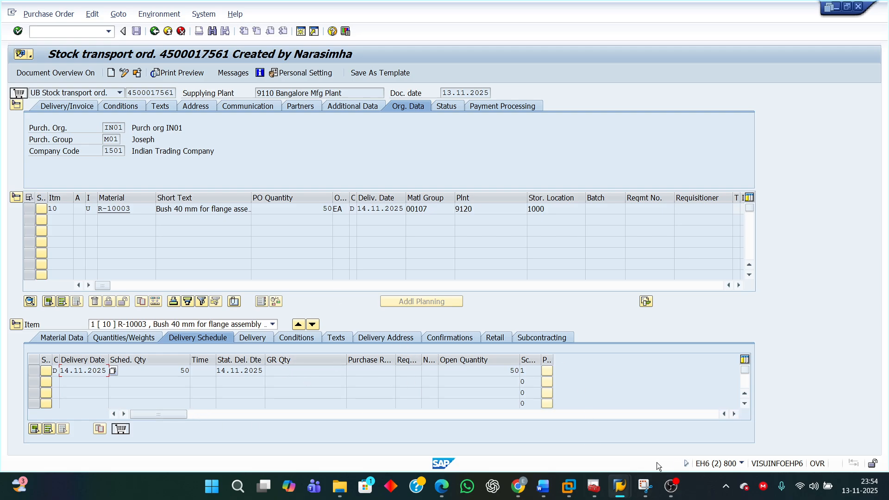
# Step: Switch to the Word notes and review Step 2 and the instructions for goods issue from the issuing plant
pyautogui.moveTo(543, 485)
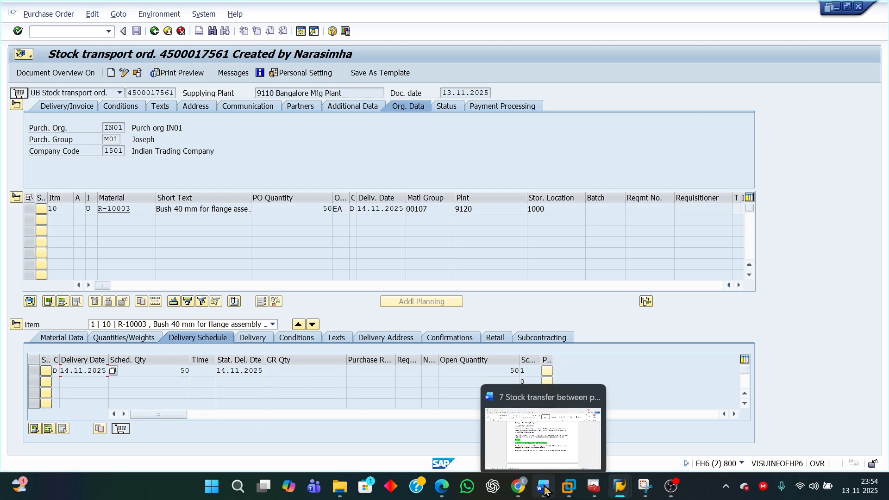
pyautogui.click(557, 423)
pyautogui.scroll(15, 356, 280)
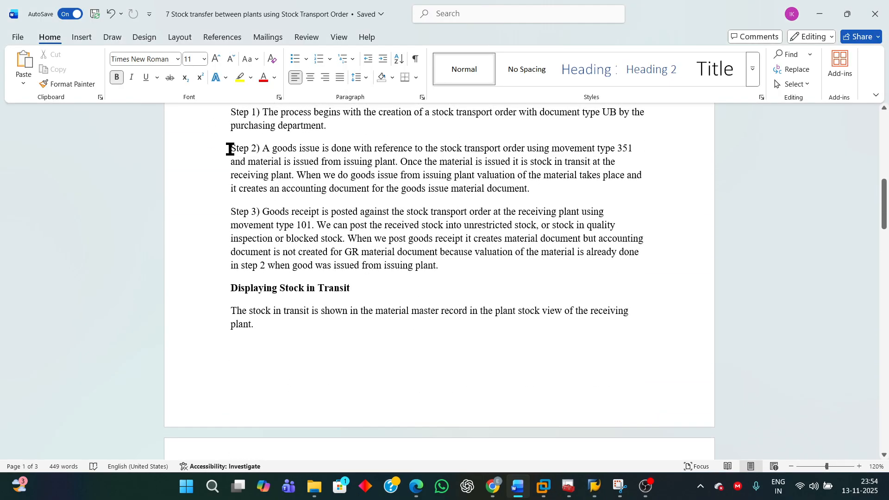
pyautogui.moveTo(230, 149); pyautogui.dragTo(388, 179)
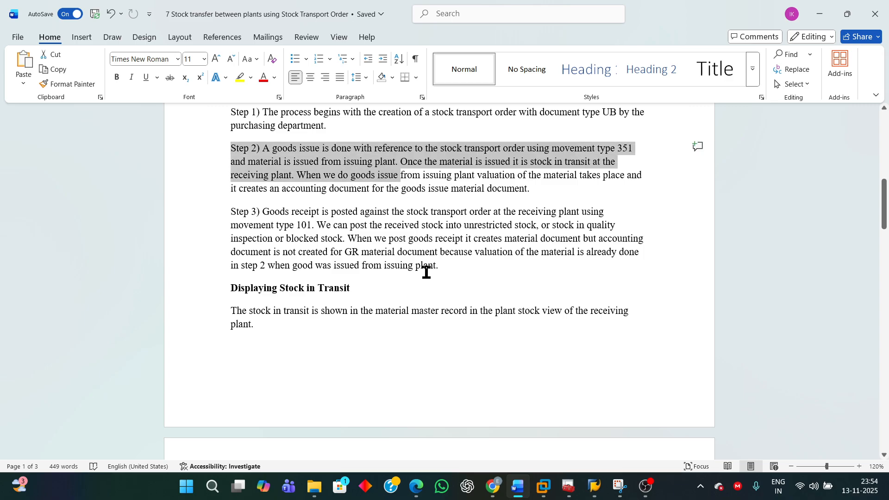
pyautogui.scroll(-9, 425, 272)
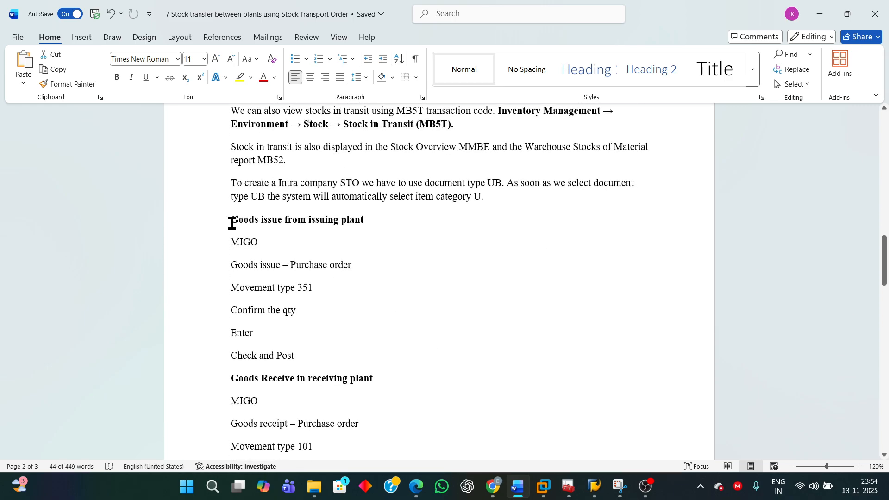
pyautogui.moveTo(232, 220); pyautogui.dragTo(371, 358)
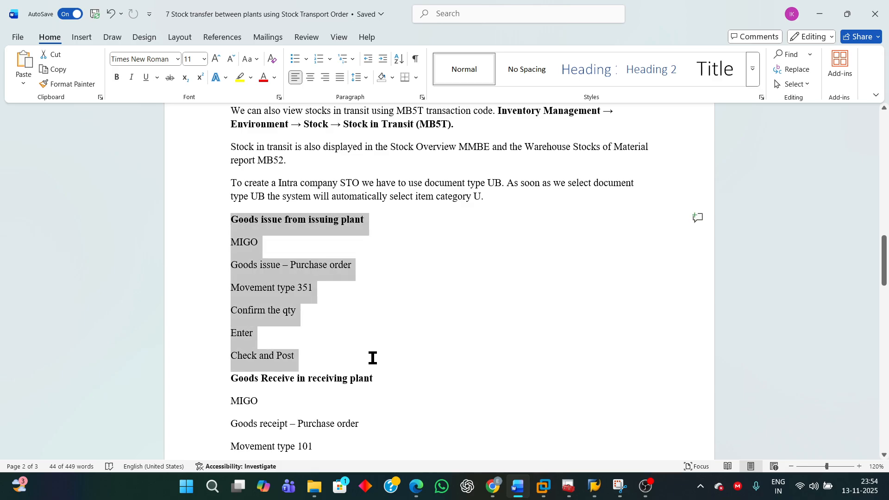
pyautogui.moveTo(231, 288); pyautogui.dragTo(331, 359)
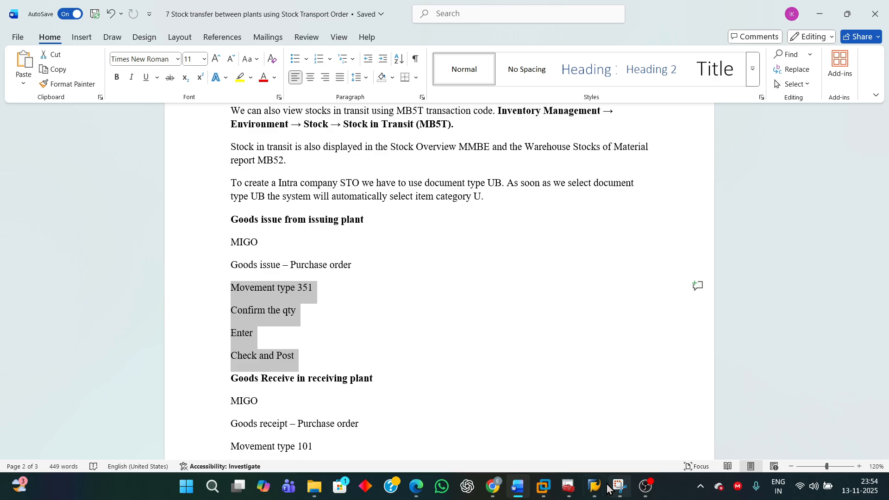
# Step: Return to SAP, open the MIGO goods movement transaction in the other order session and set the action to A07 Goods Issue
pyautogui.moveTo(591, 492)
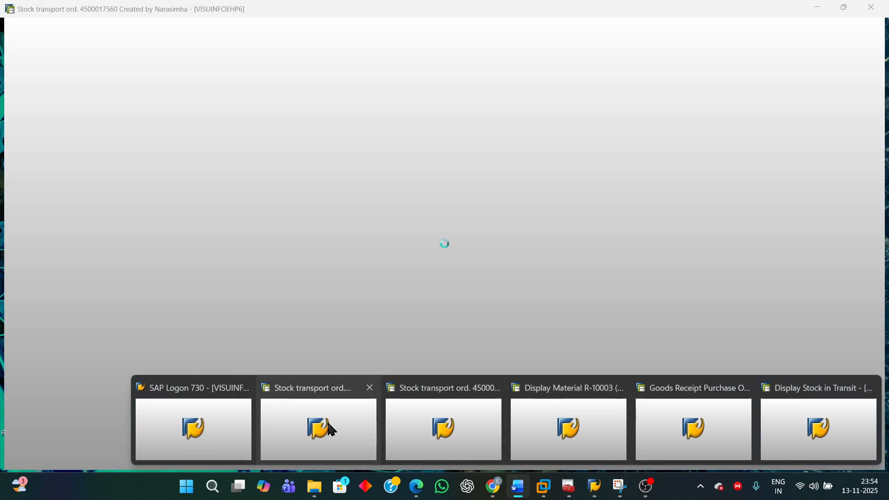
pyautogui.click(333, 422)
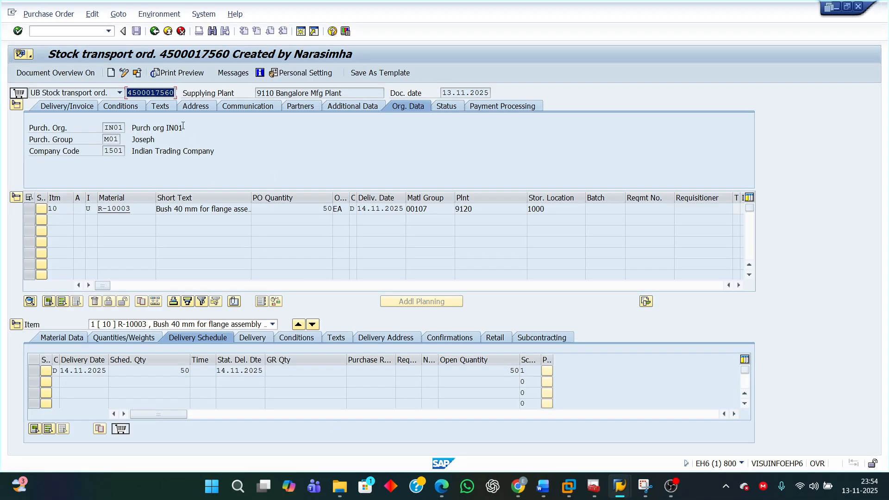
pyautogui.click(153, 35)
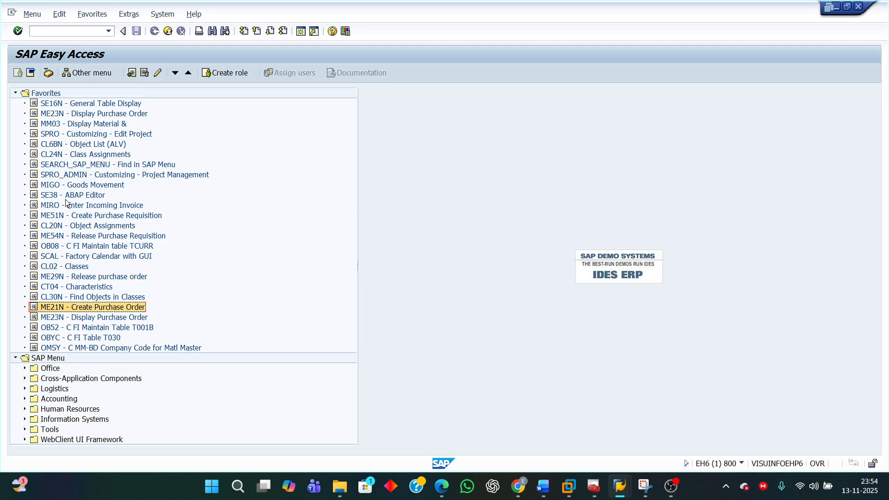
pyautogui.click(66, 185)
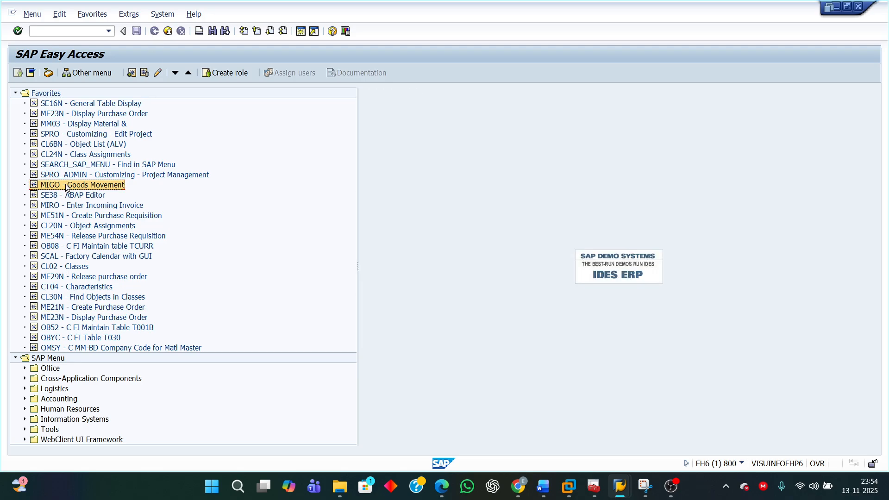
pyautogui.doubleClick(66, 185)
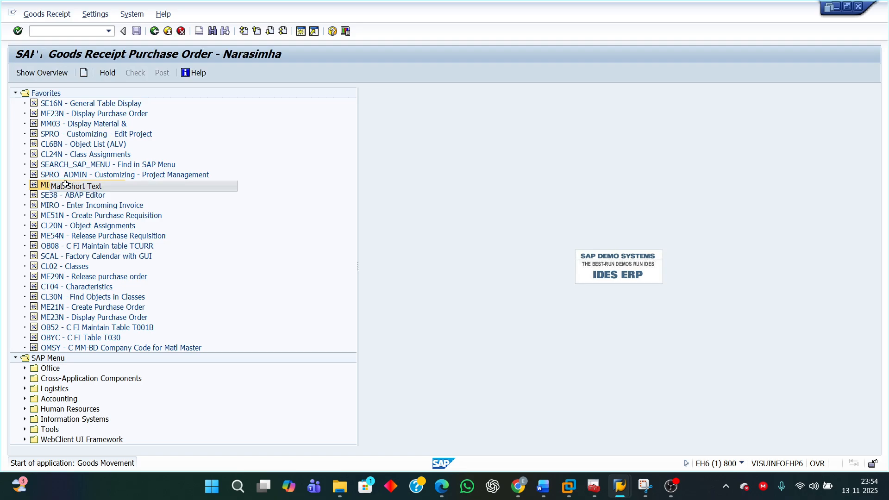
pyautogui.click(92, 93)
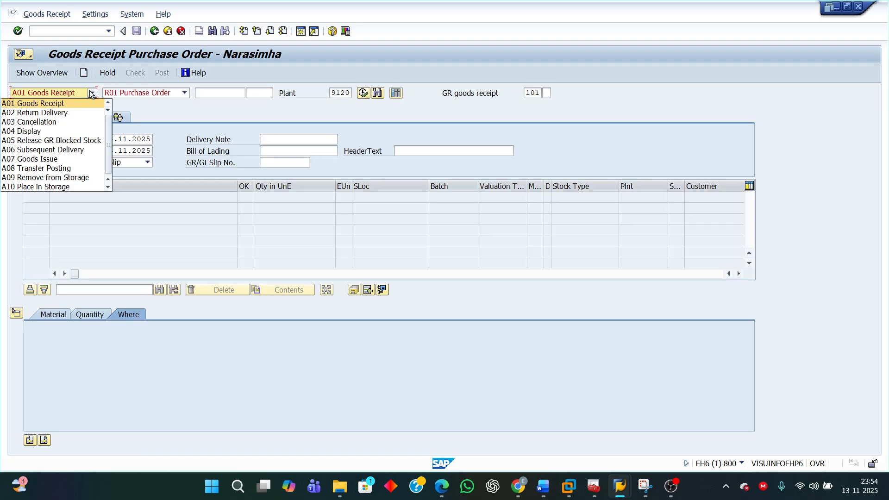
pyautogui.click(48, 159)
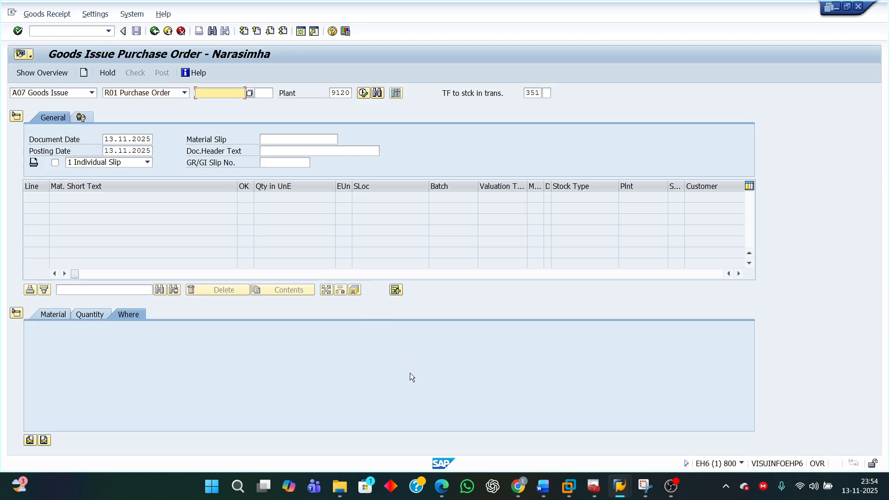
# Step: Look up the new stock transport order's number in its session and load that order into the goods issue
pyautogui.moveTo(623, 489)
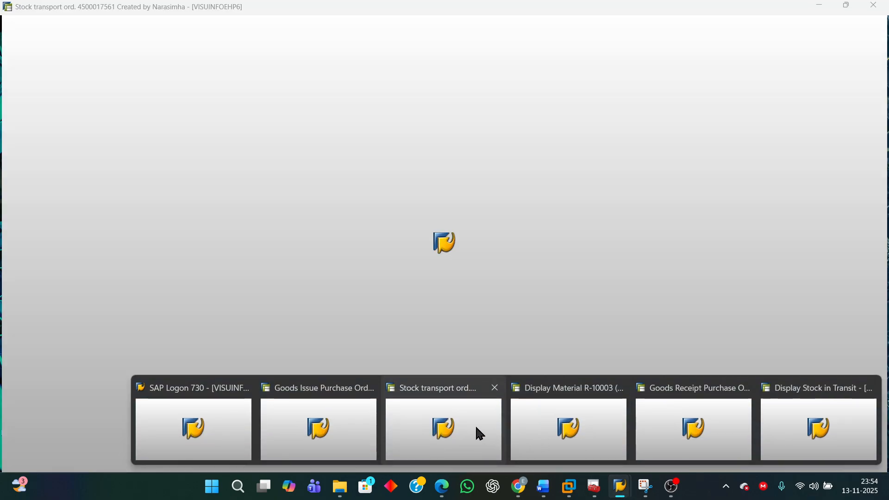
pyautogui.click(476, 427)
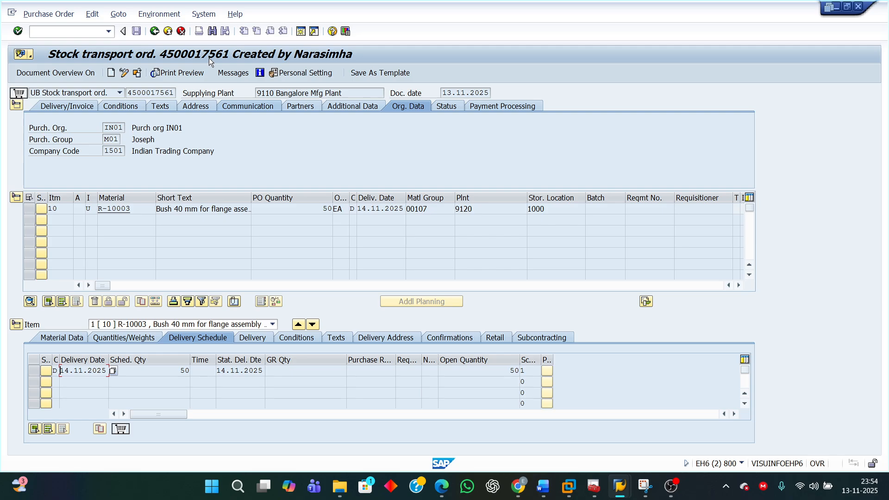
pyautogui.moveTo(620, 486)
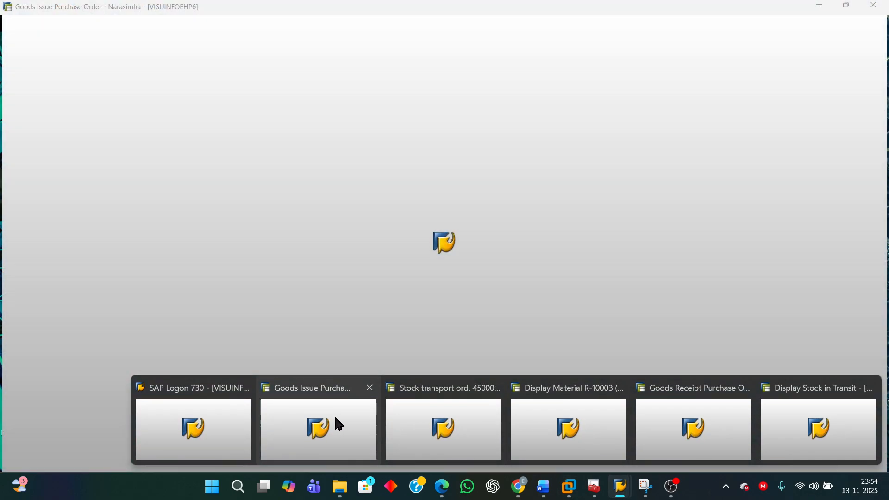
pyautogui.click(335, 417)
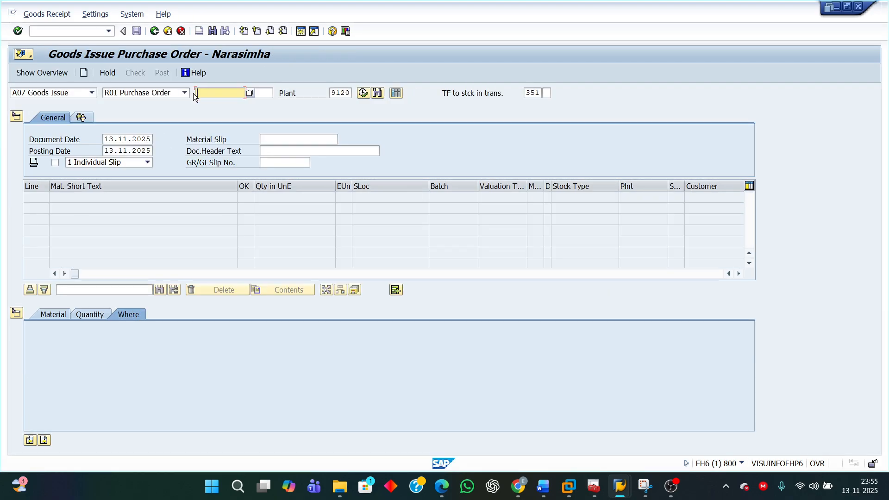
pyautogui.click(193, 93)
pyautogui.write('45')
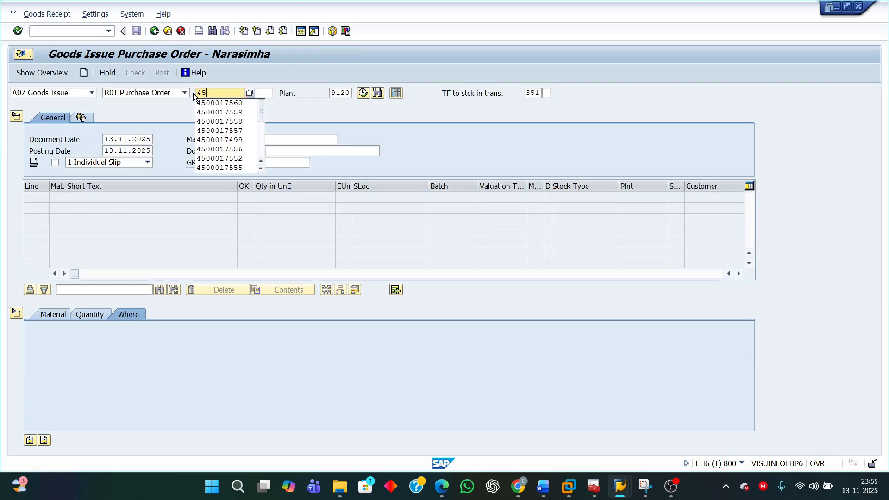
pyautogui.click(232, 103)
pyautogui.press('BackSpace')
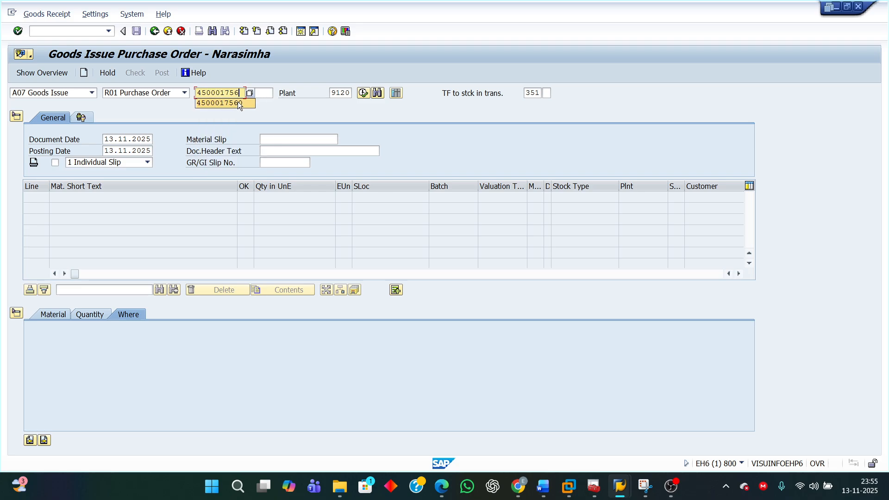
pyautogui.write('1')
pyautogui.press('Return')
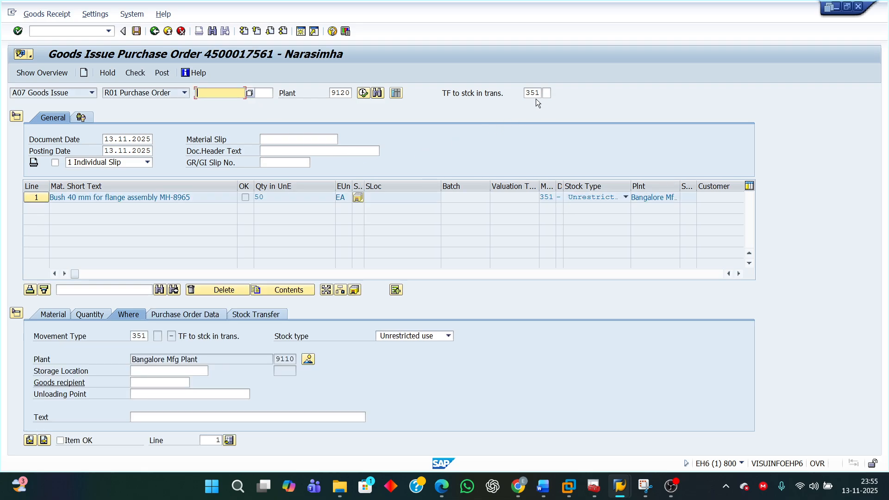
# Step: Check the goods issue's movement type against the instructions in the Word notes
pyautogui.click(525, 93)
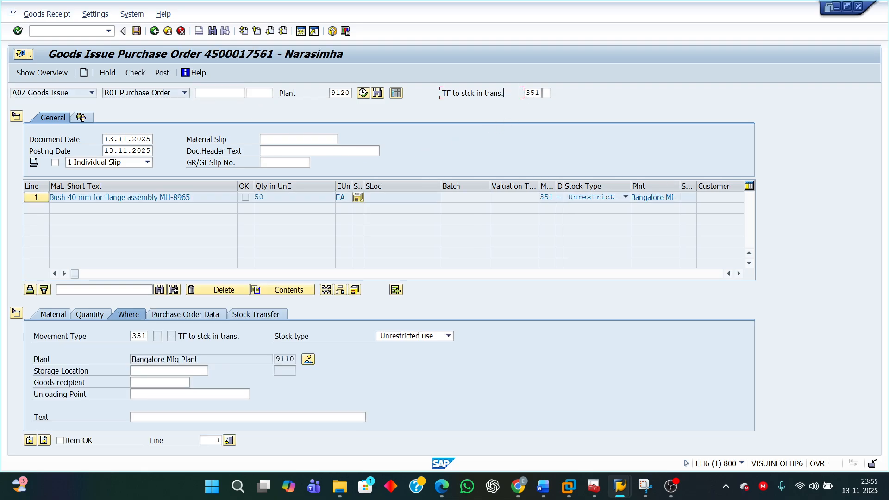
pyautogui.doubleClick(527, 93)
pyautogui.moveTo(553, 484)
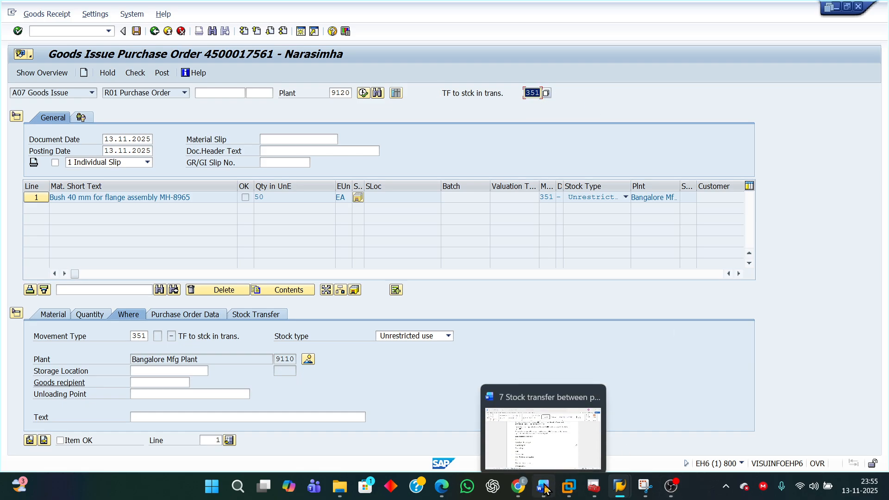
pyautogui.click(546, 456)
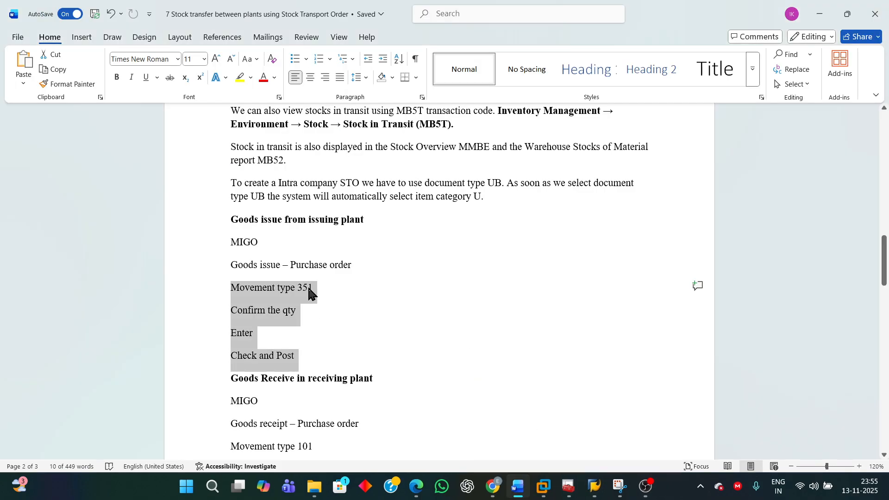
pyautogui.click(819, 13)
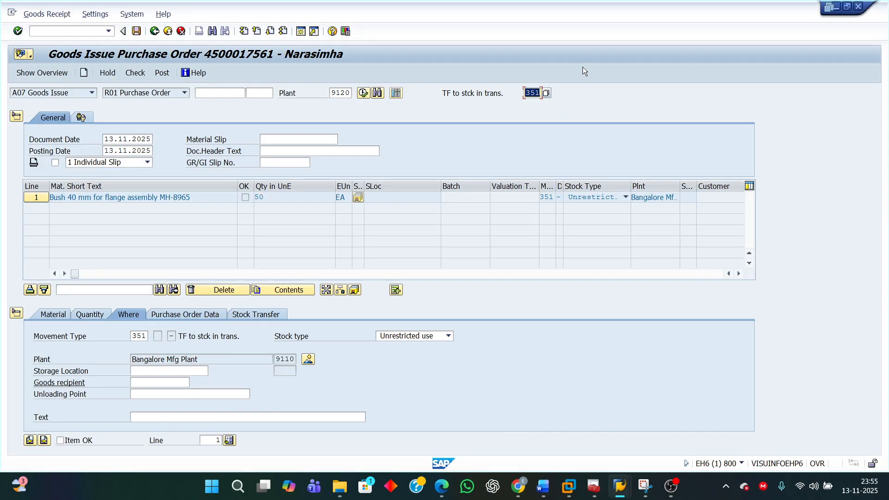
# Step: Look up movement type 351 in the list of possible movement types, then close the list without changing the entry
pyautogui.click(546, 94)
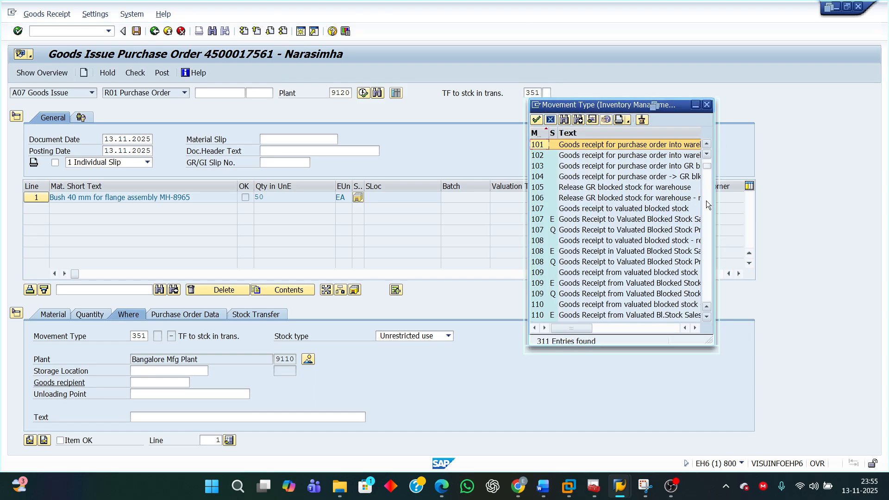
pyautogui.scroll(-10, 707, 224)
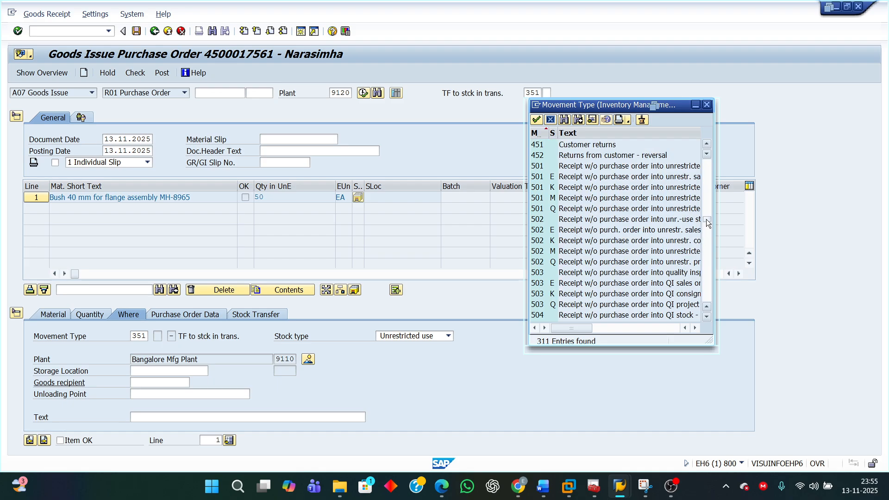
pyautogui.scroll(10, 709, 199)
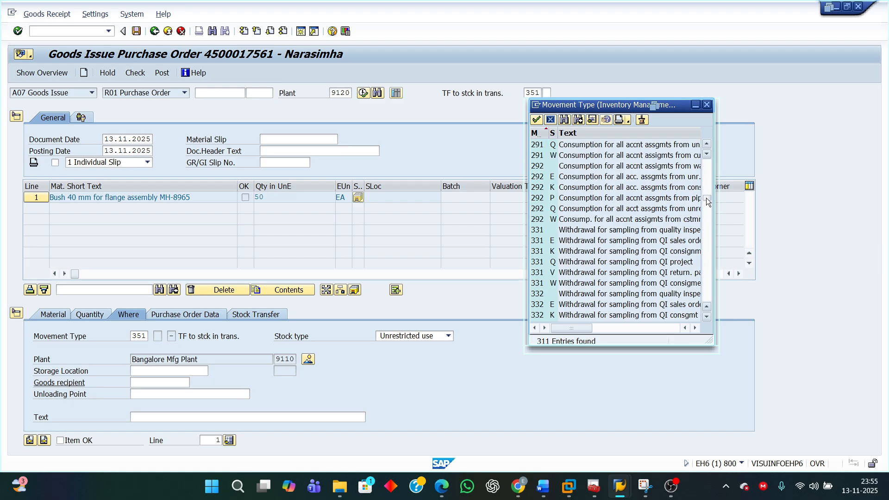
pyautogui.scroll(-5, 711, 255)
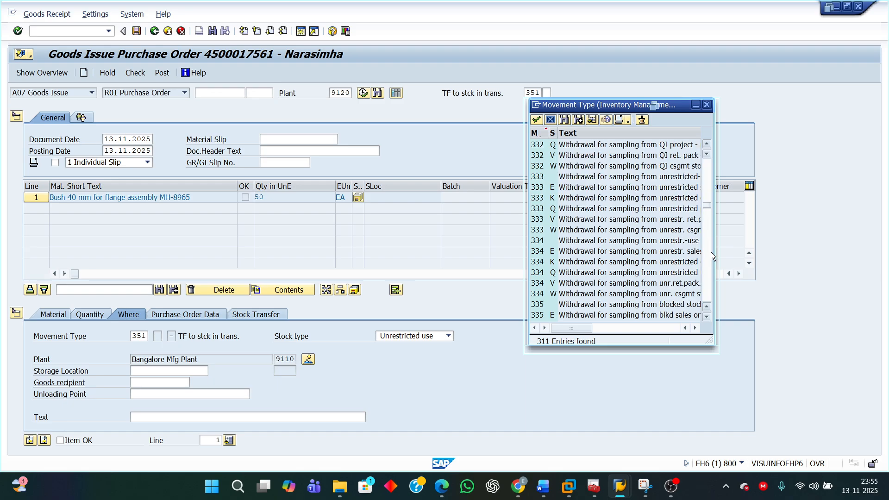
pyautogui.scroll(-6, 706, 271)
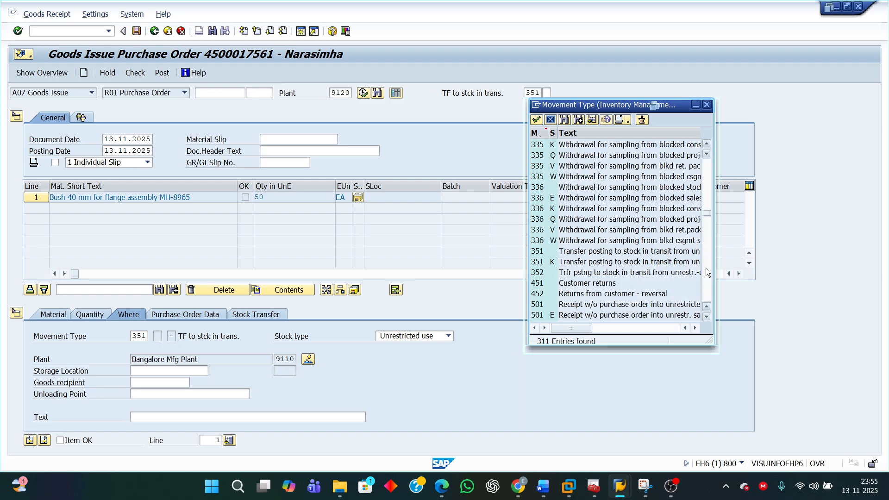
pyautogui.scroll(-5, 705, 268)
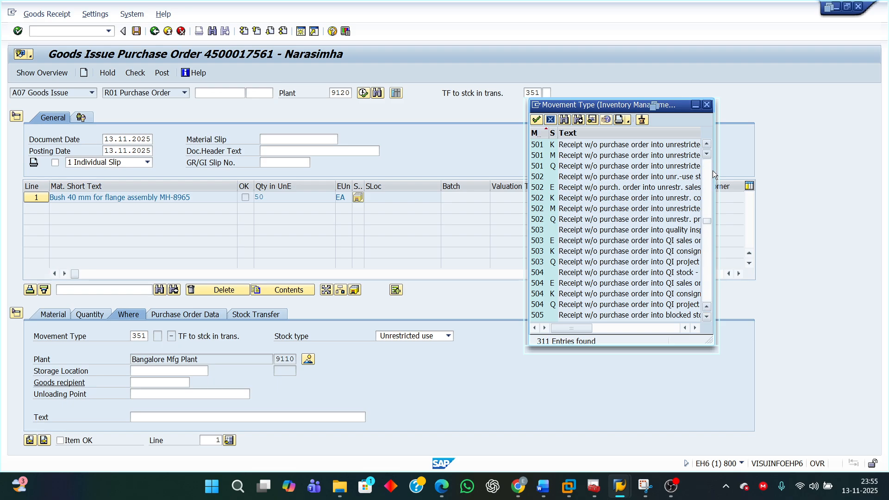
pyautogui.scroll(5, 705, 172)
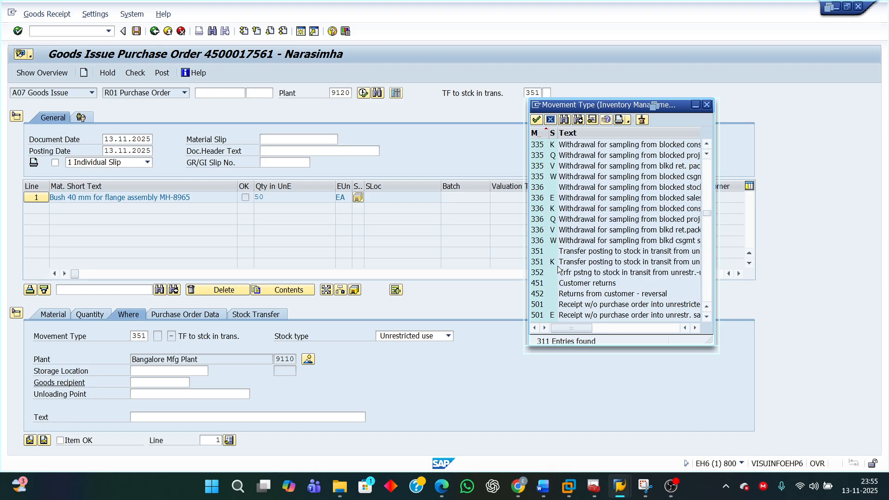
pyautogui.click(566, 254)
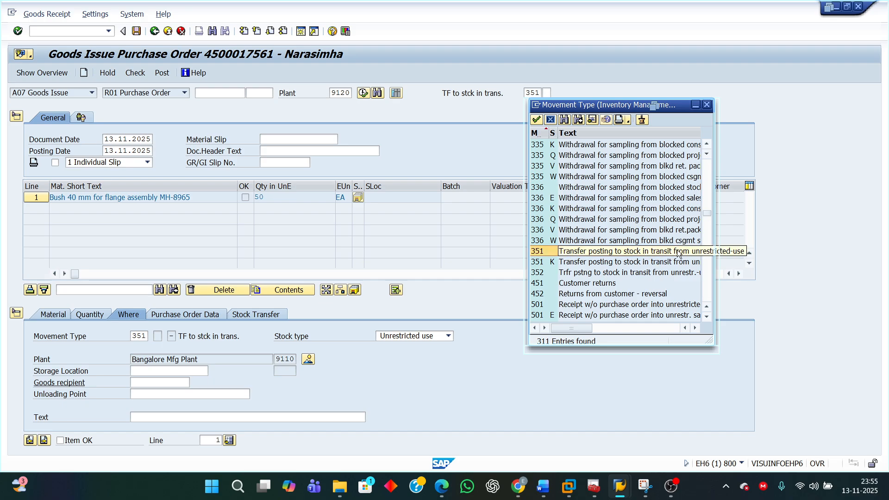
pyautogui.click(707, 105)
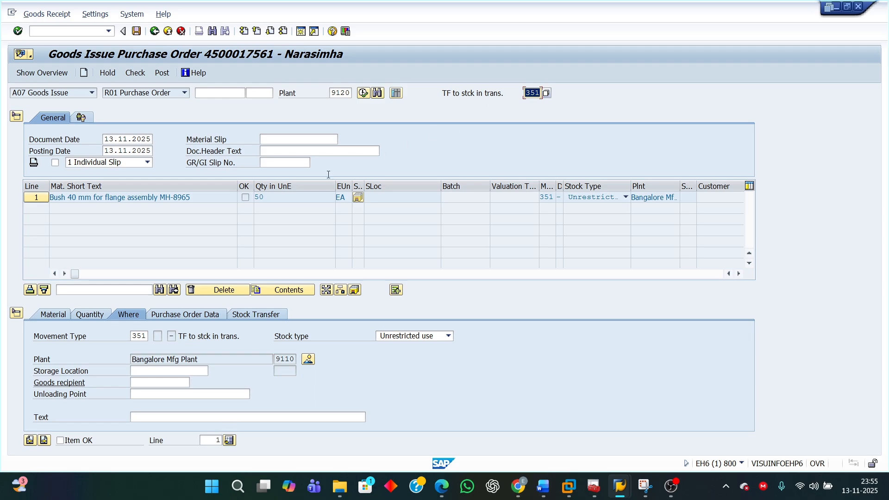
# Step: Review the goods issue item's material details and its quantity in unit of entry
pyautogui.click(51, 313)
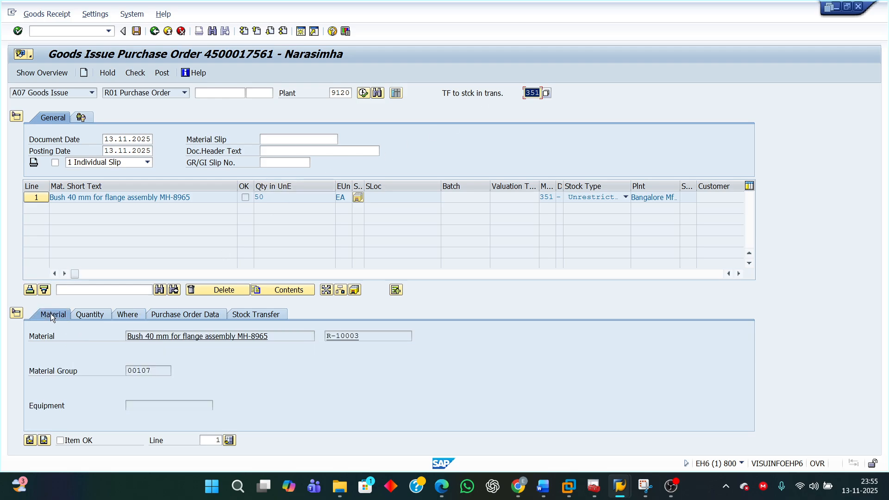
pyautogui.click(86, 315)
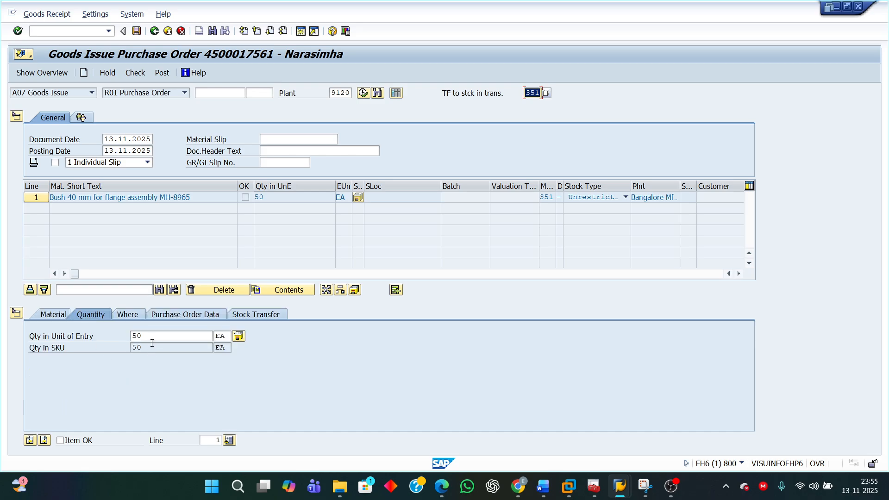
pyautogui.doubleClick(145, 338)
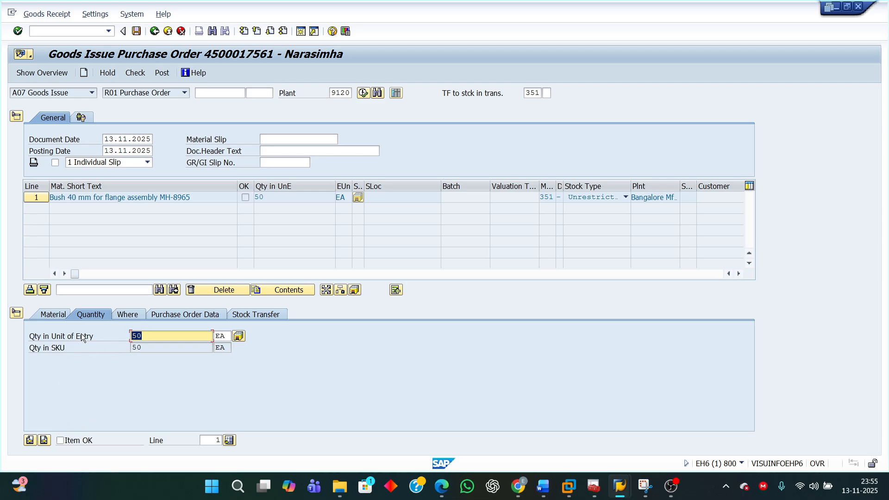
# Step: Set the goods issue item's storage location to 1000 for the issuing plant
pyautogui.click(128, 315)
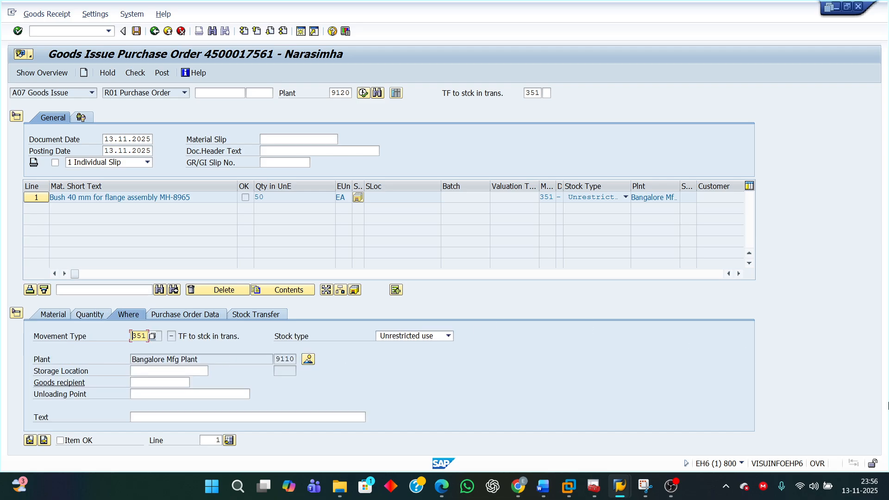
pyautogui.click(162, 370)
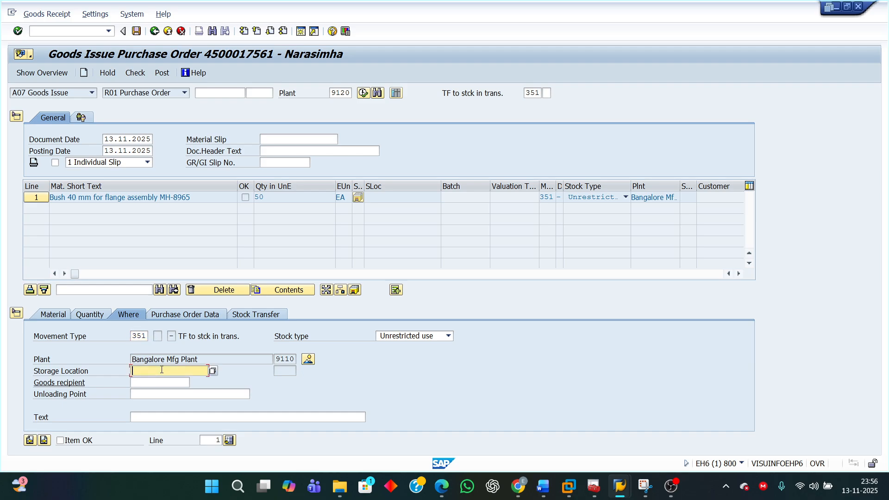
pyautogui.write('1')
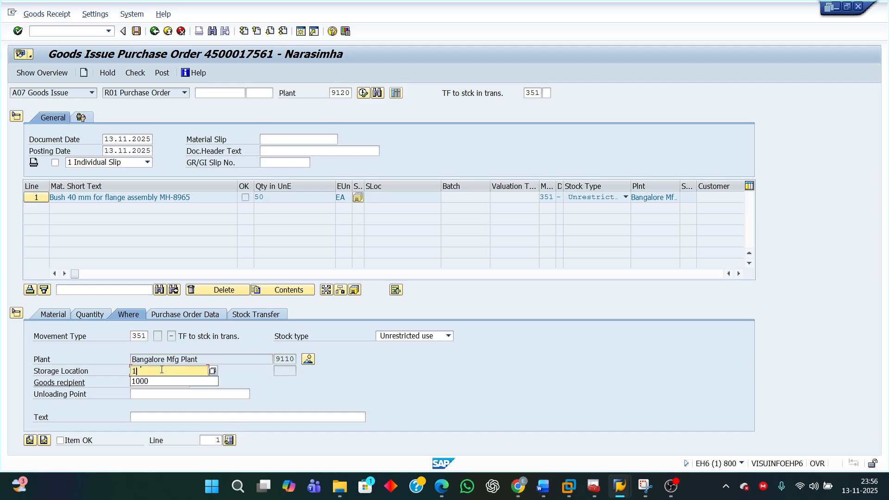
pyautogui.write('000')
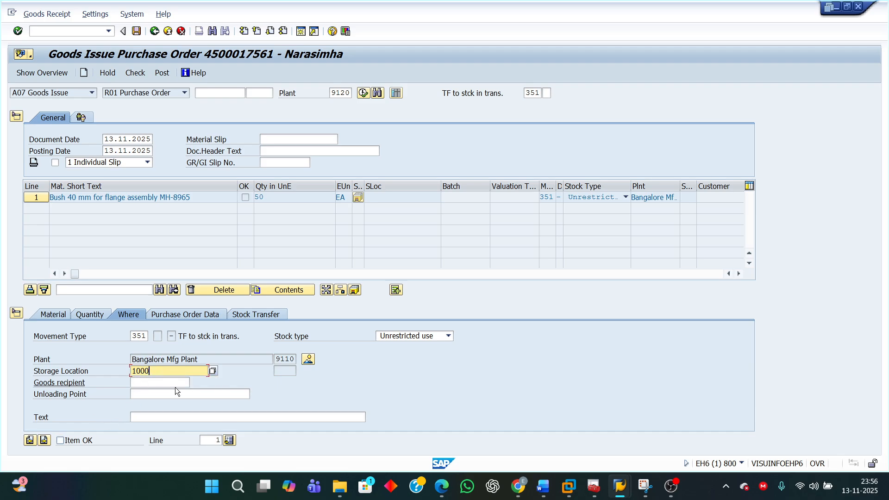
pyautogui.press('Return')
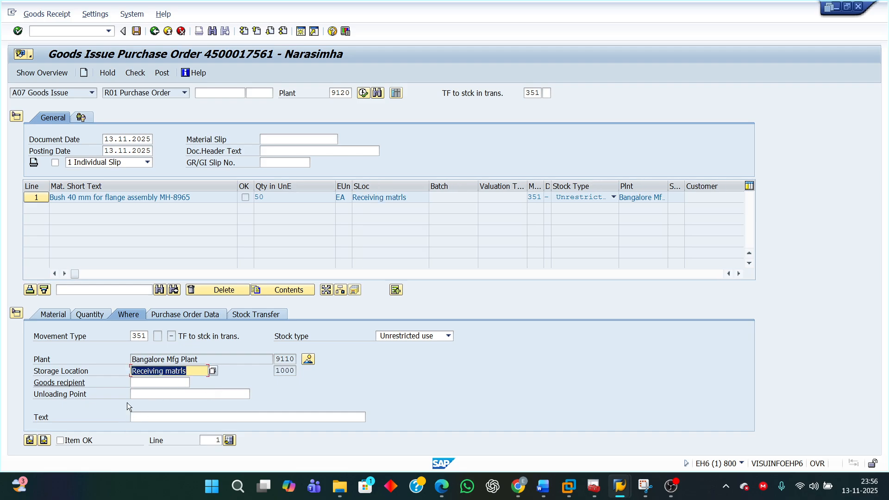
# Step: Mark the item as OK, then check and post the goods issue document
pyautogui.click(59, 440)
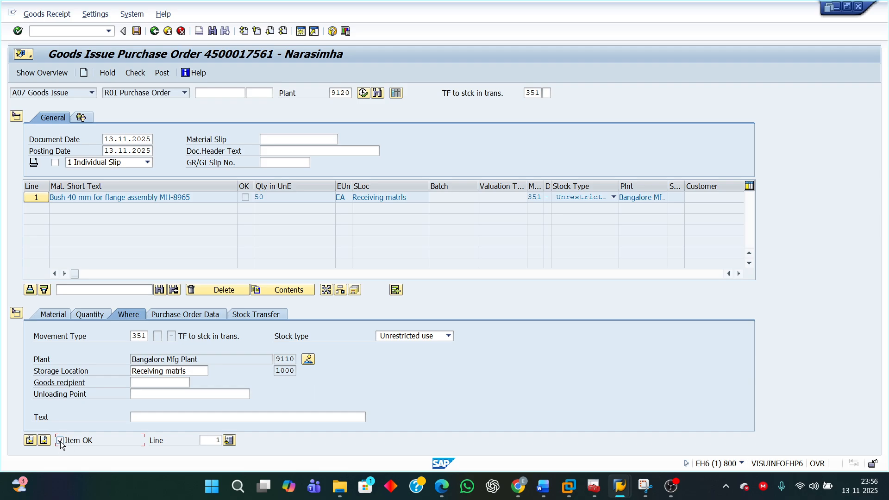
pyautogui.click(135, 73)
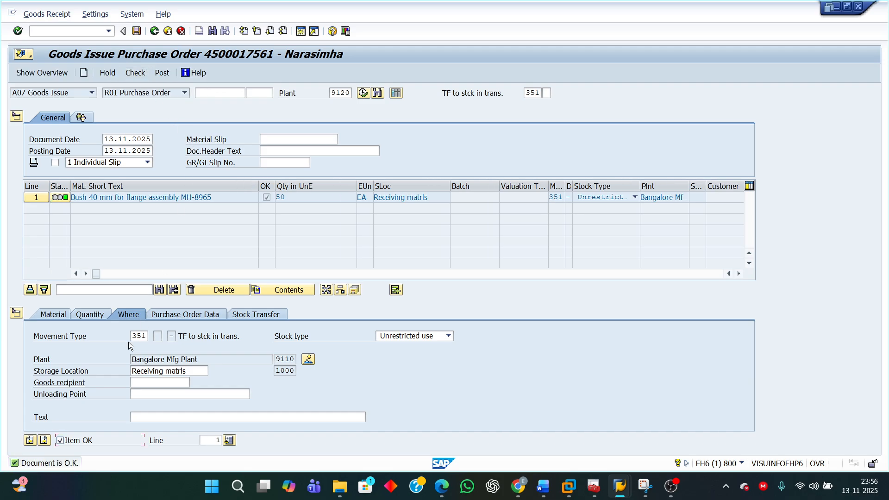
pyautogui.click(159, 74)
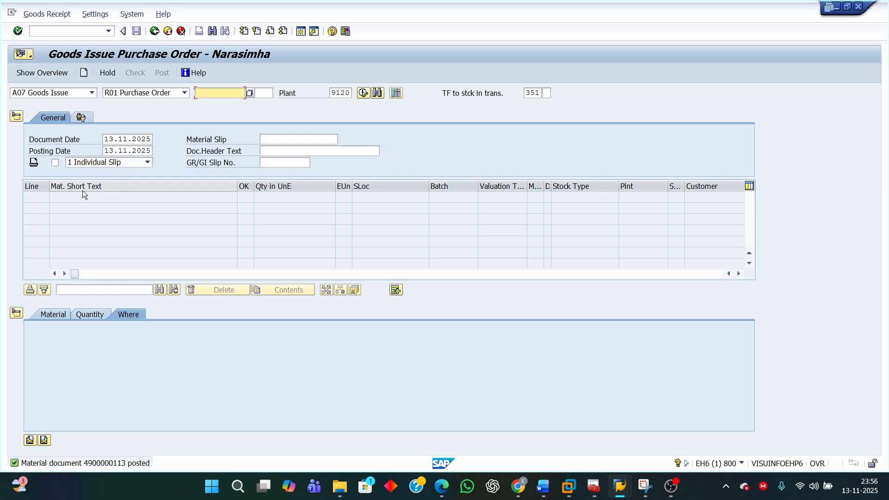
# Step: Switch the action to A04 Display and load the material document just posted for the goods issue
pyautogui.click(93, 93)
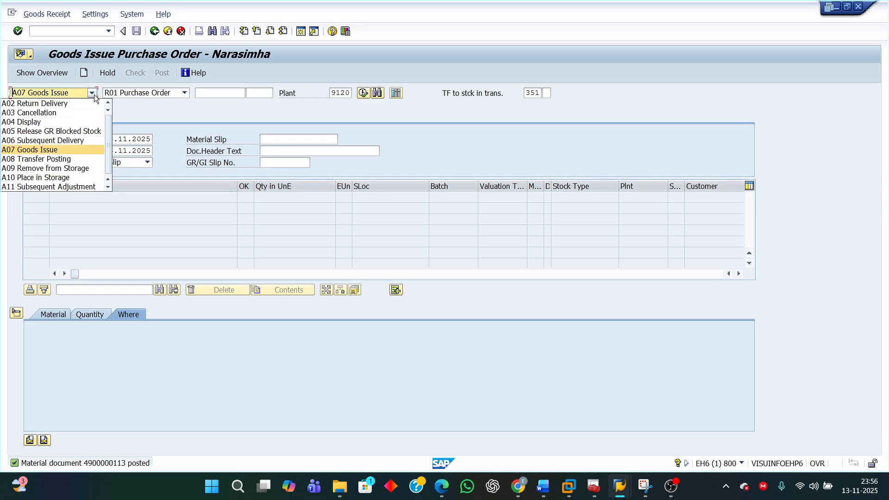
pyautogui.click(41, 121)
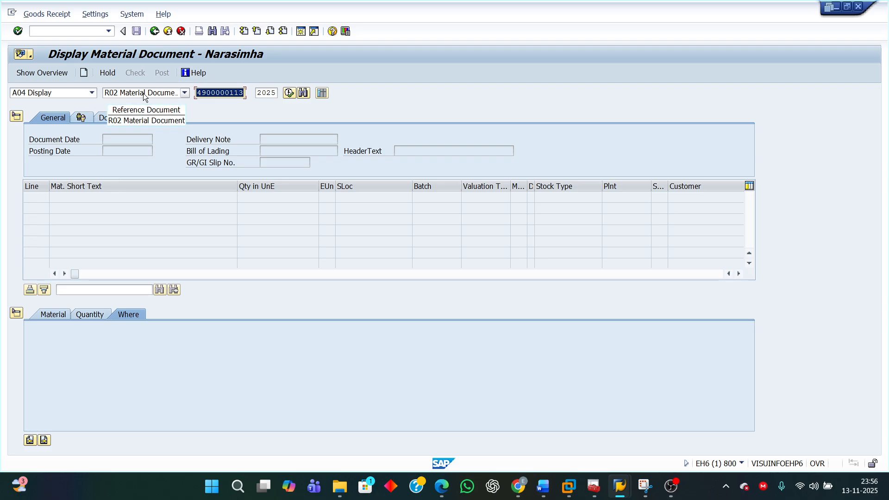
pyautogui.click(199, 94)
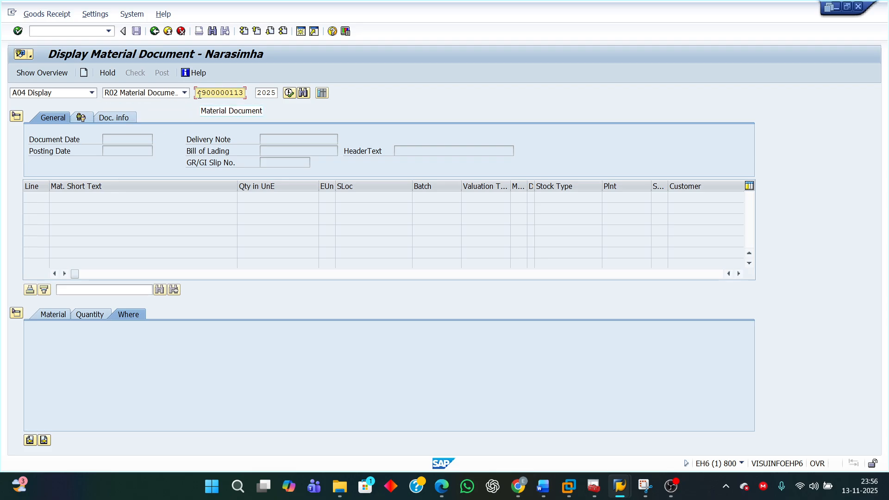
pyautogui.moveTo(199, 94); pyautogui.dragTo(273, 101)
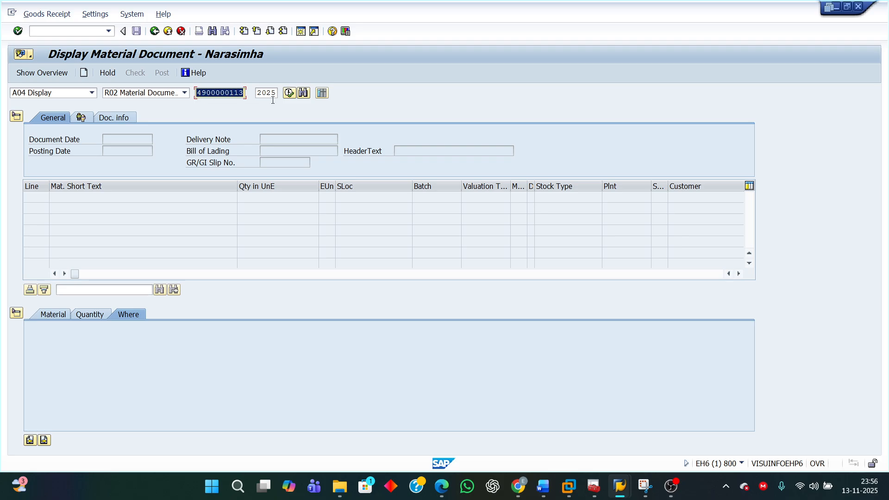
pyautogui.click(268, 140)
pyautogui.press('Return')
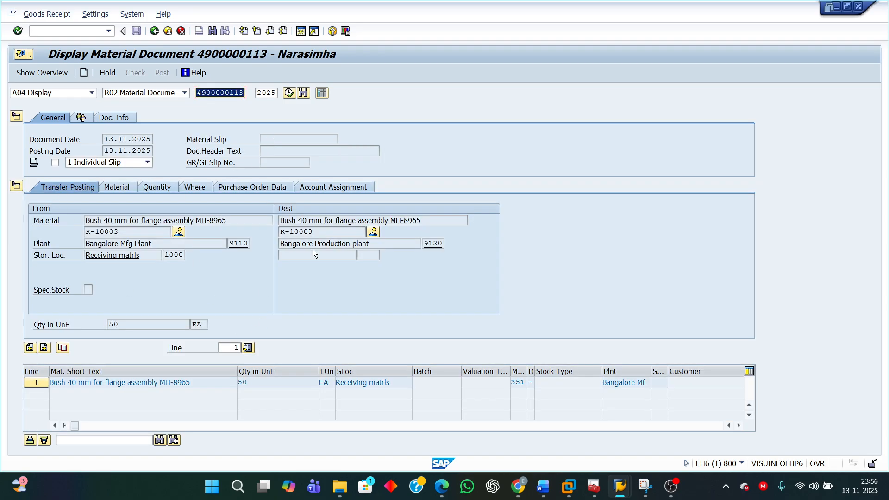
# Step: Examine the material document's material, issuing plant and storage location, receiving plant, quantity and movement type
pyautogui.doubleClick(124, 231)
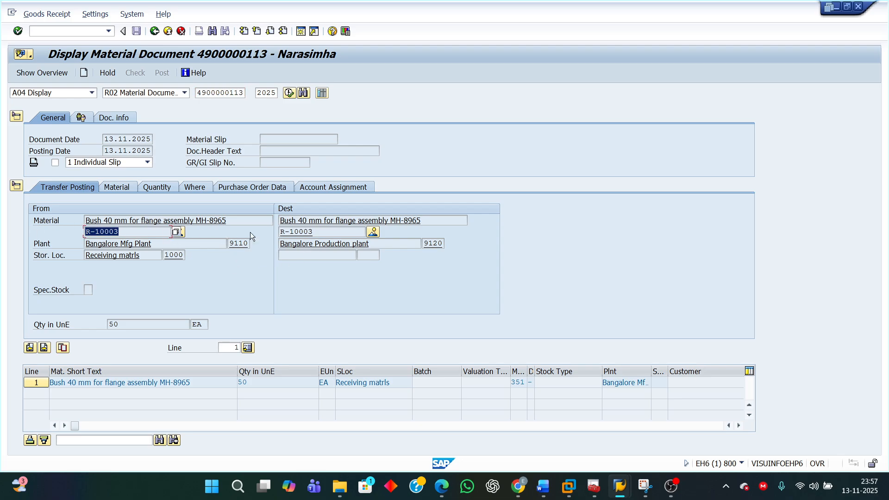
pyautogui.doubleClick(240, 243)
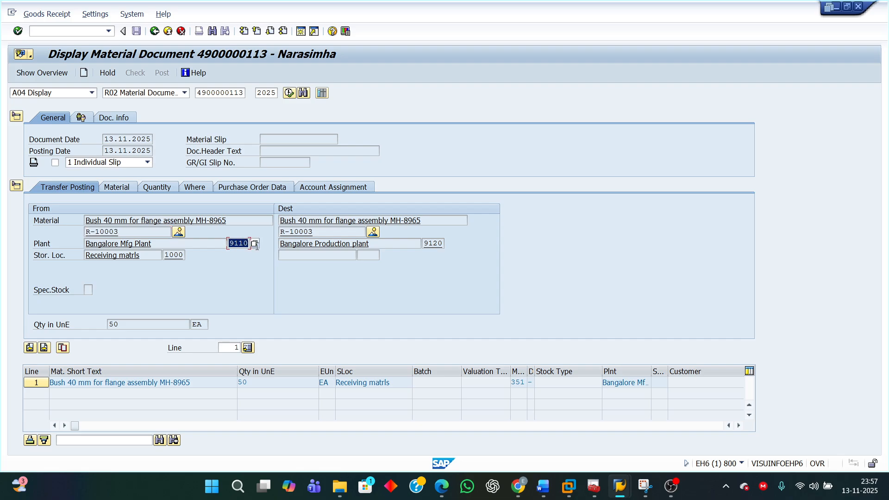
pyautogui.doubleClick(174, 255)
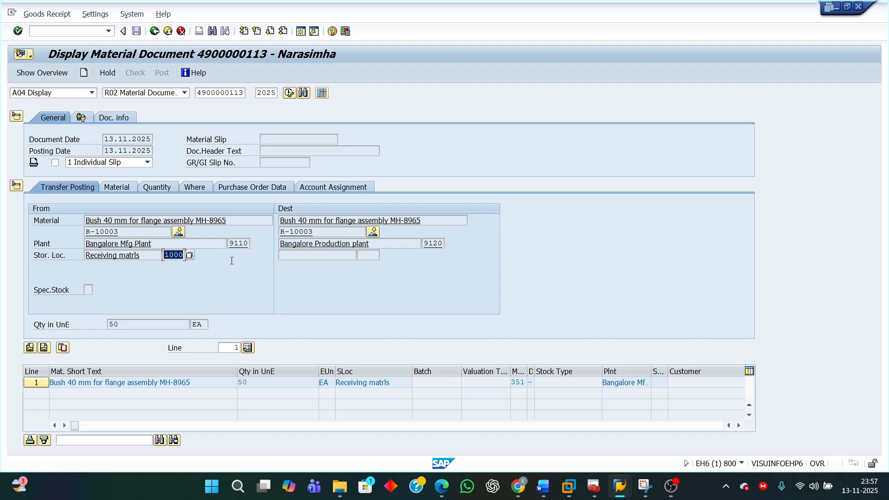
pyautogui.doubleClick(431, 243)
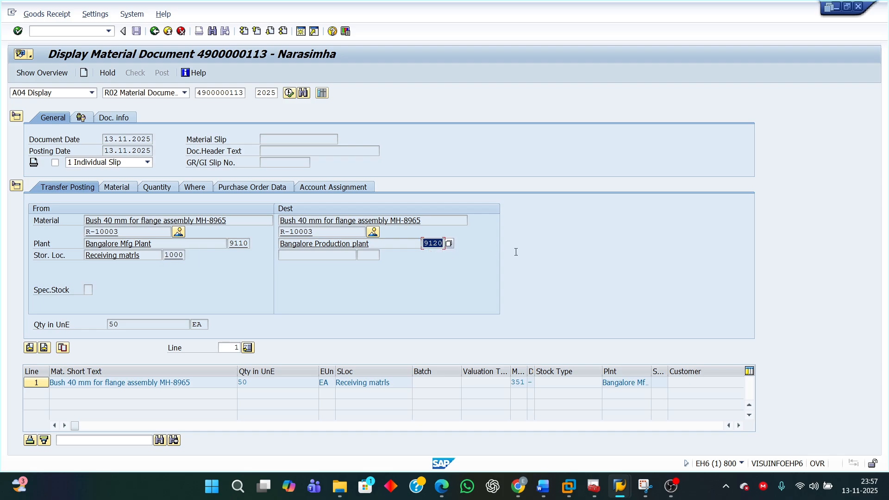
pyautogui.click(118, 187)
pyautogui.click(159, 190)
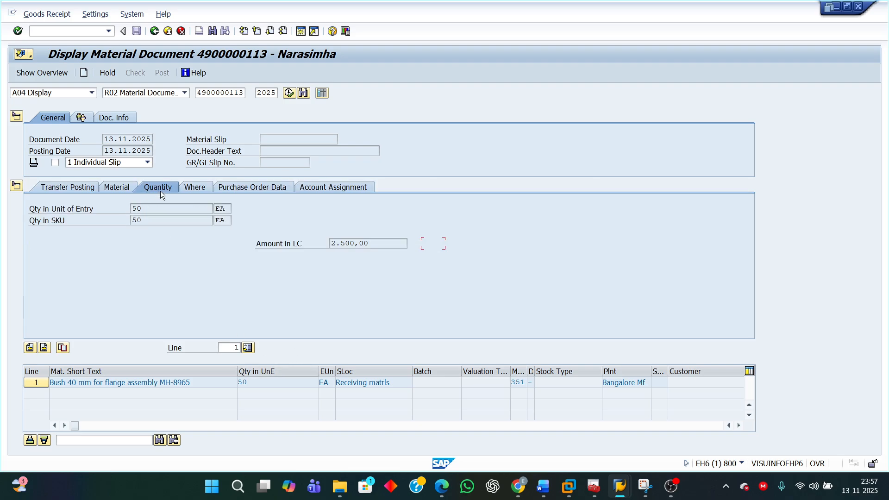
pyautogui.click(206, 187)
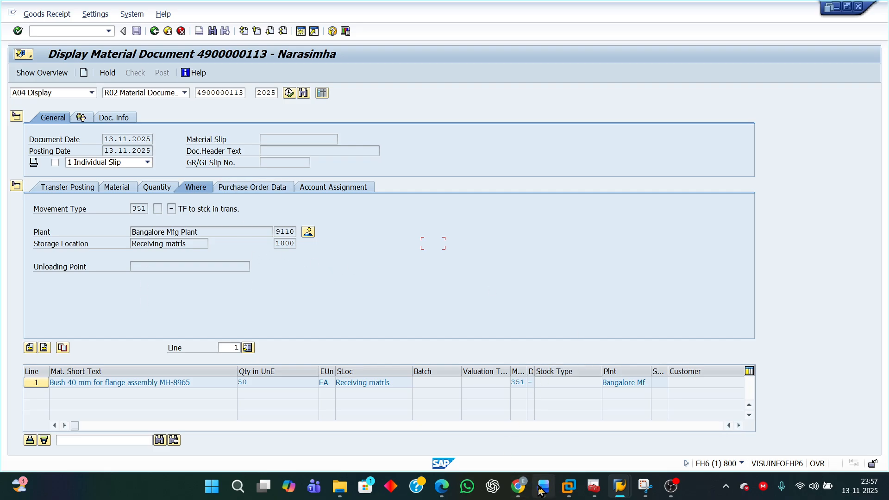
# Step: Switch to the Word notes and review the Step 2 passage on valuation and the accounting document at goods issue
pyautogui.moveTo(540, 490)
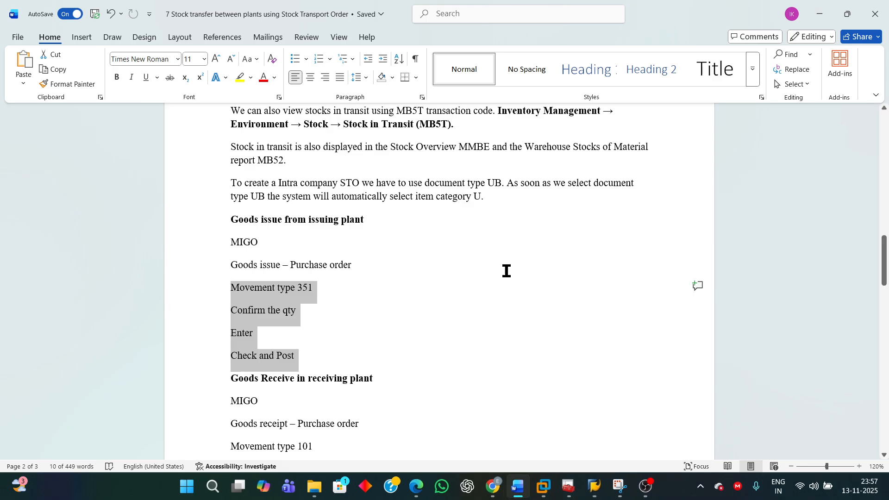
pyautogui.scroll(10, 520, 267)
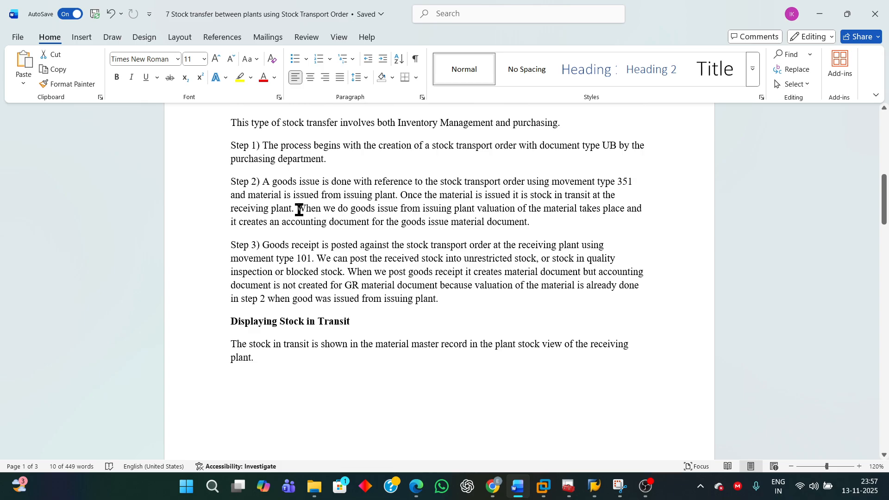
pyautogui.moveTo(296, 208); pyautogui.dragTo(562, 223)
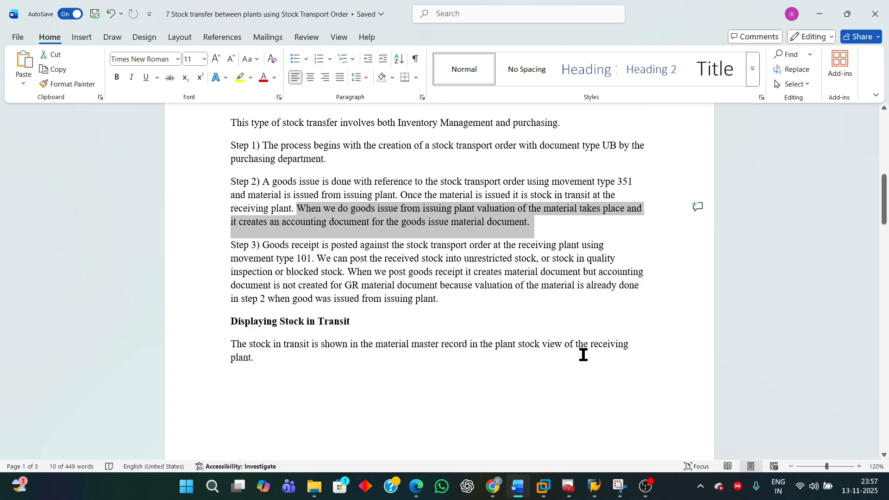
pyautogui.moveTo(596, 484)
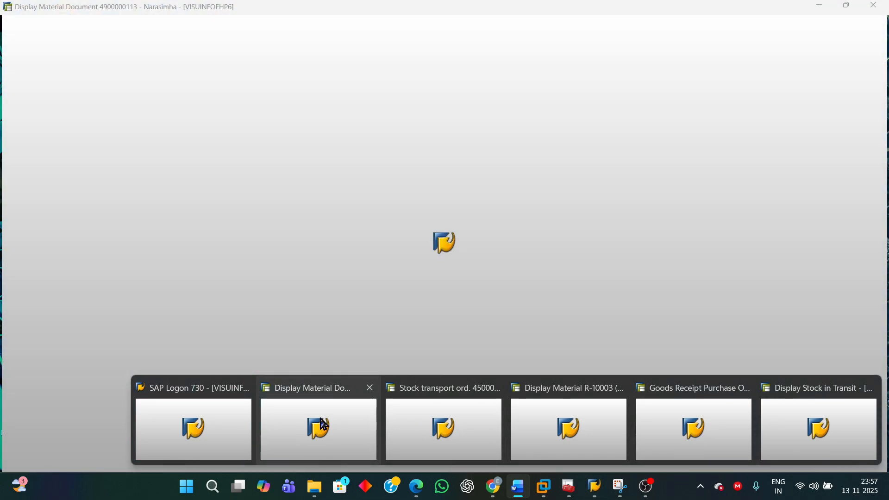
# Step: Switch to the SAP session displaying the goods issue material document and review its purchase order data and document info
pyautogui.click(332, 413)
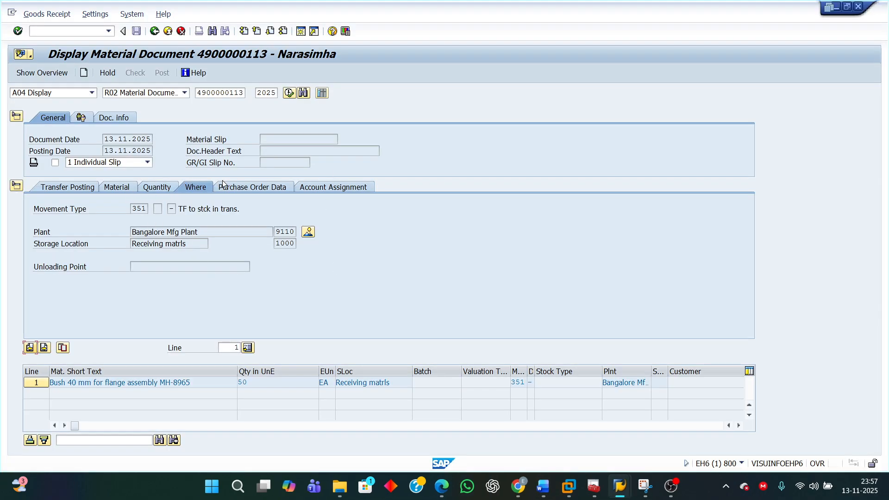
pyautogui.click(241, 187)
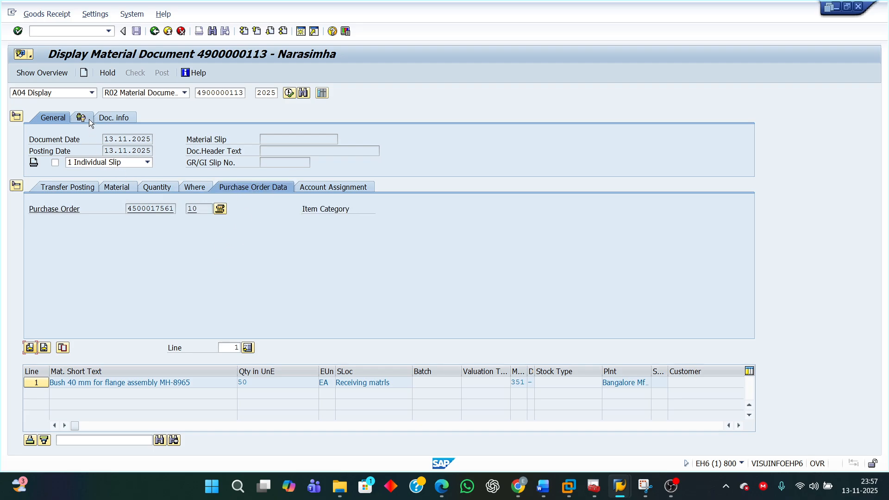
pyautogui.click(114, 118)
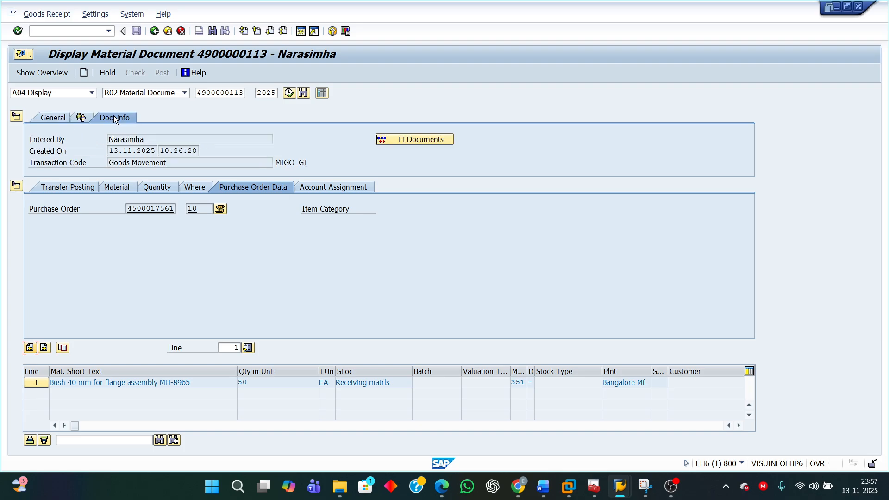
# Step: Open the goods issue's FI accounting document, examine its document number and inventory line items, and return to the material document
pyautogui.click(399, 140)
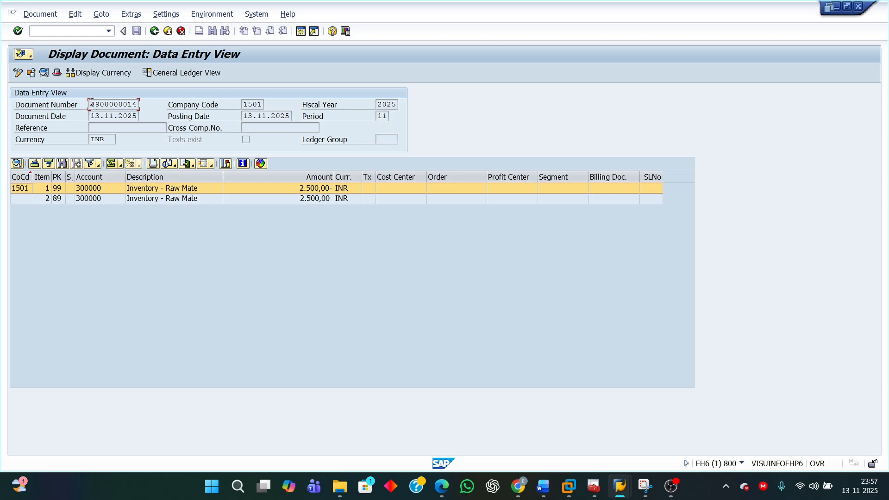
pyautogui.moveTo(91, 102); pyautogui.dragTo(152, 107)
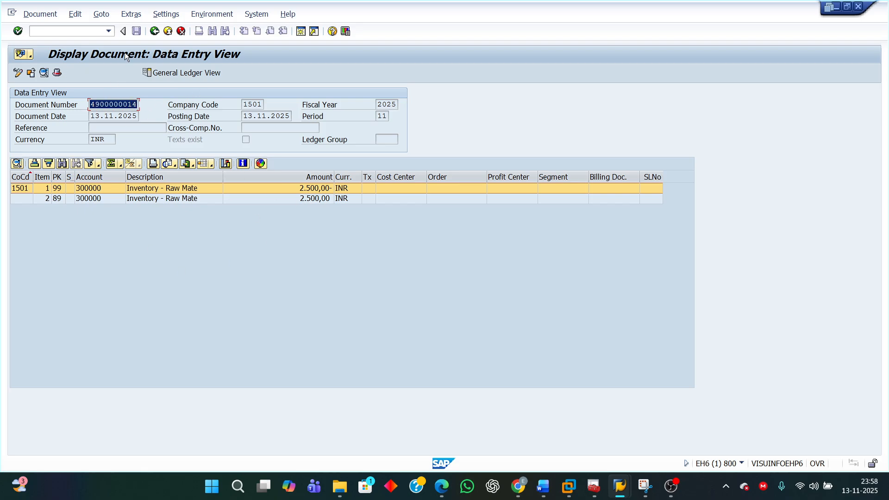
pyautogui.click(155, 32)
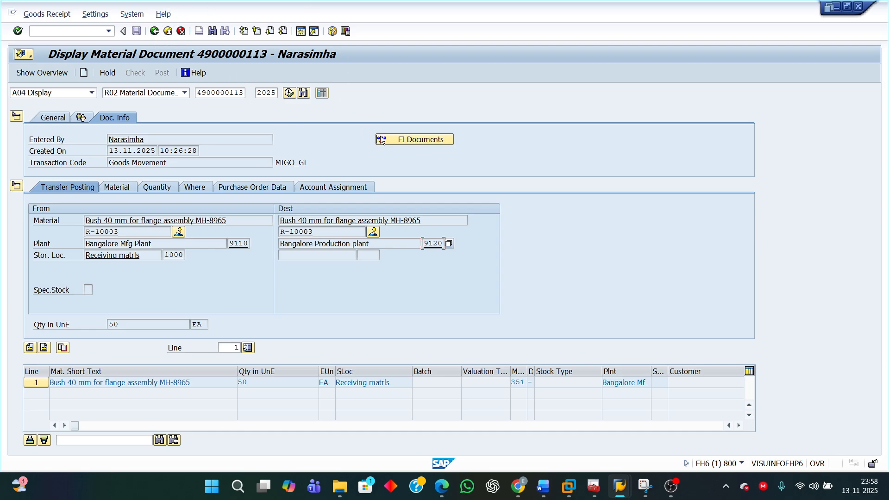
pyautogui.click(409, 139)
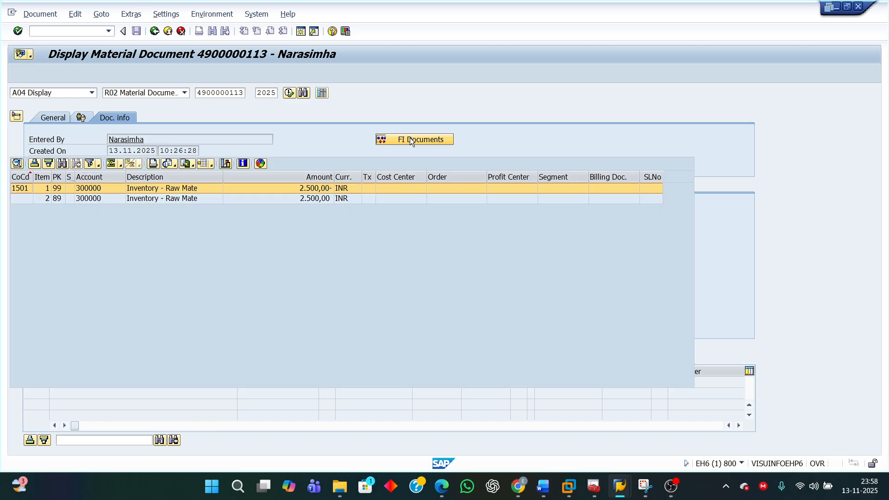
pyautogui.click(155, 31)
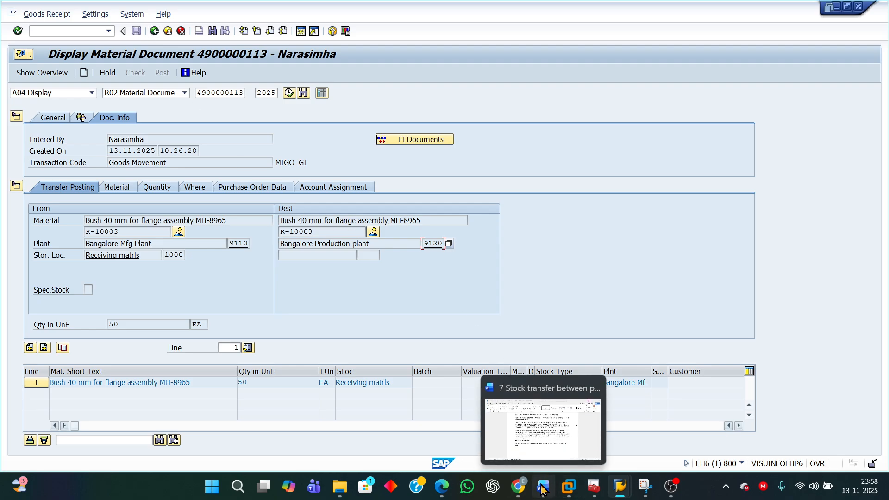
# Step: Switch to the Word notes and review the Step 2 sentence about issued material being stock in transit at the receiving plant
pyautogui.click(546, 430)
pyautogui.click(410, 216)
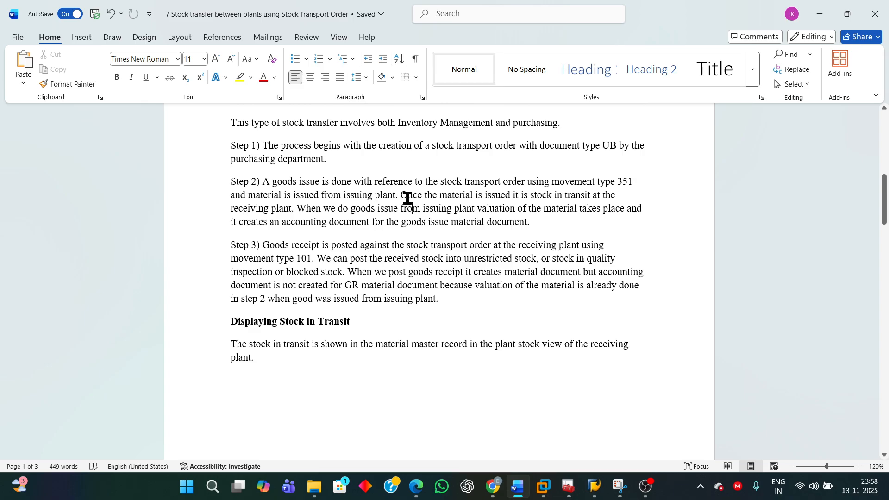
pyautogui.moveTo(401, 195); pyautogui.dragTo(415, 202)
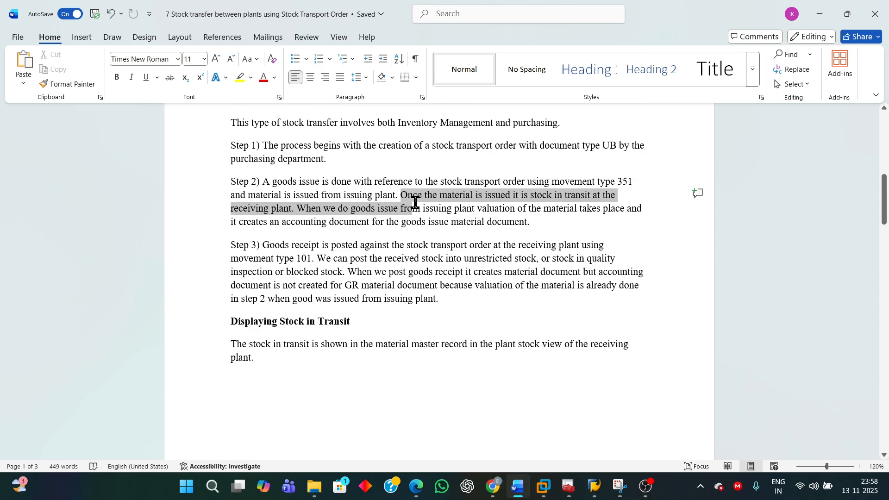
pyautogui.moveTo(414, 202); pyautogui.dragTo(298, 209)
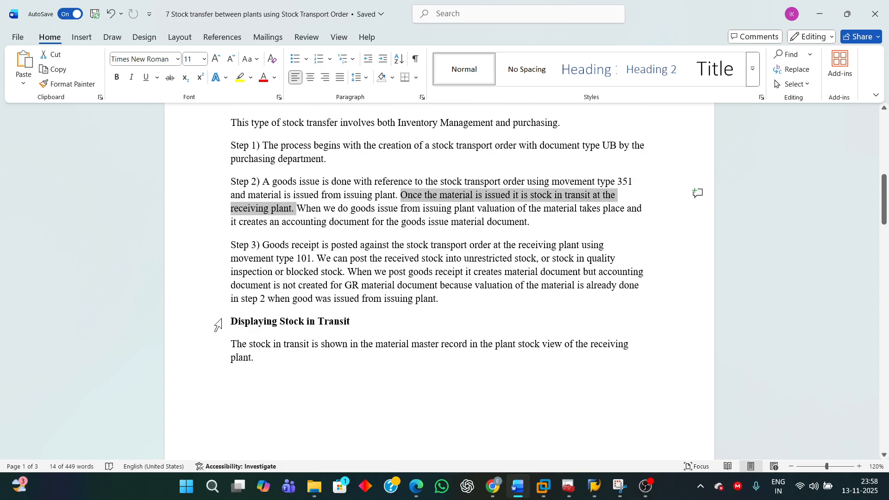
# Step: Review the Displaying Stock in Transit section, covering transaction MB5T and the plant stock view of the material master
pyautogui.moveTo(233, 323); pyautogui.dragTo(427, 368)
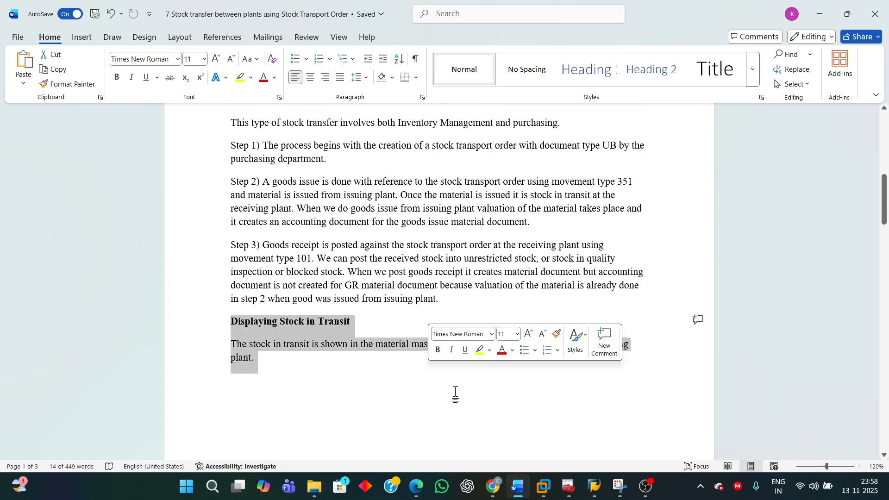
pyautogui.scroll(-3, 367, 367)
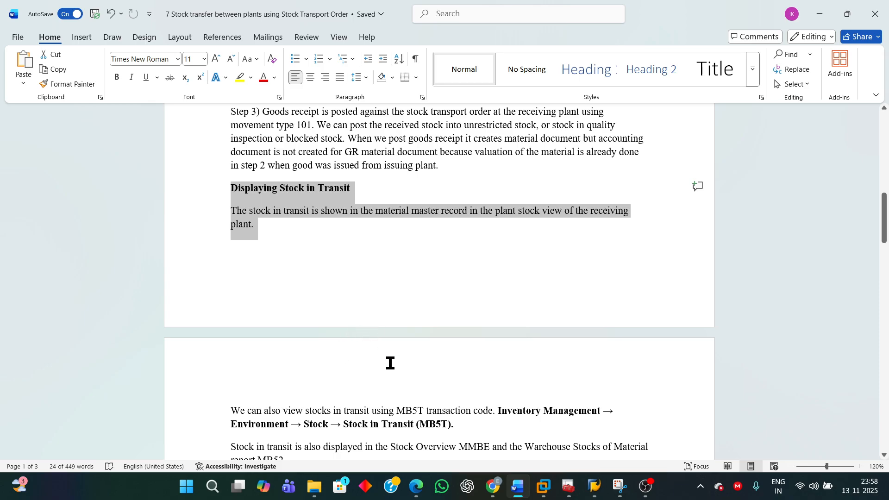
pyautogui.moveTo(235, 411); pyautogui.dragTo(468, 430)
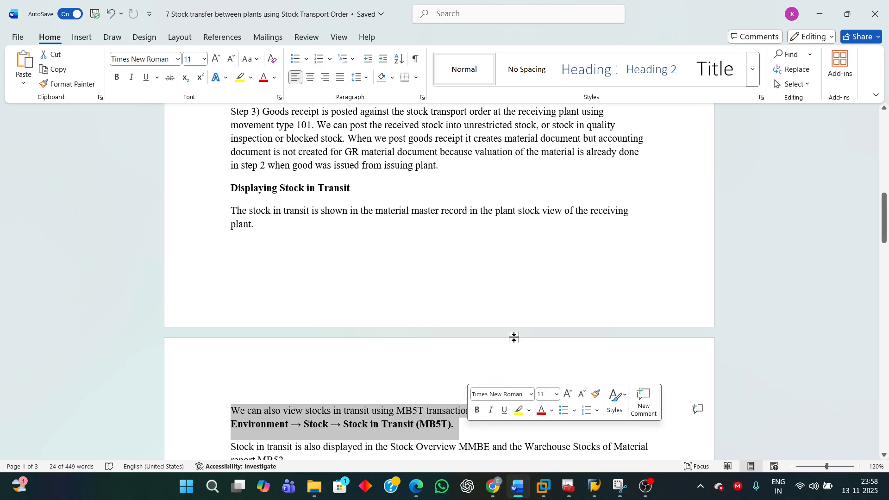
pyautogui.click(244, 217)
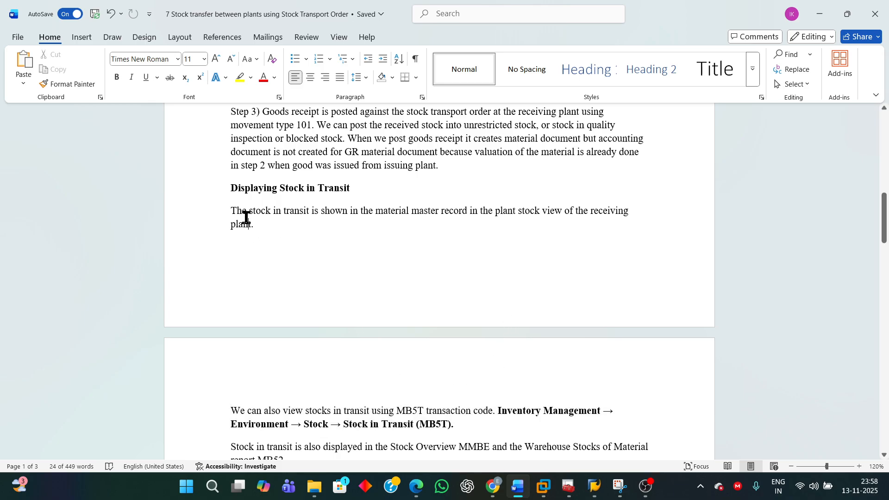
pyautogui.moveTo(231, 209); pyautogui.dragTo(281, 224)
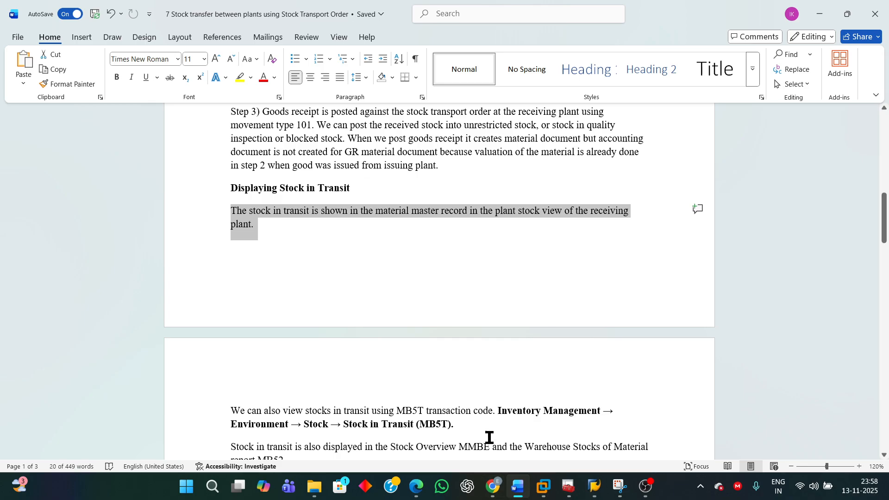
# Step: Switch to the SAP Goods Receipt Purchase Order session, exit it and start transaction MB5T
pyautogui.moveTo(595, 485)
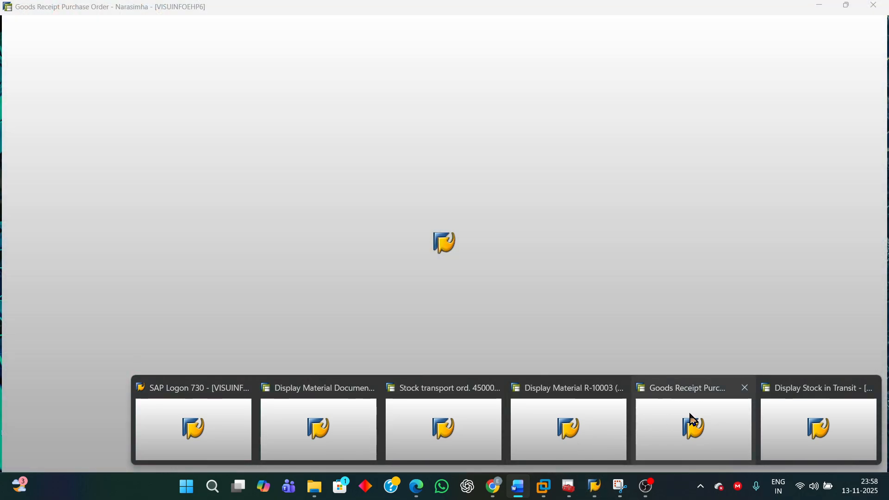
pyautogui.click(691, 418)
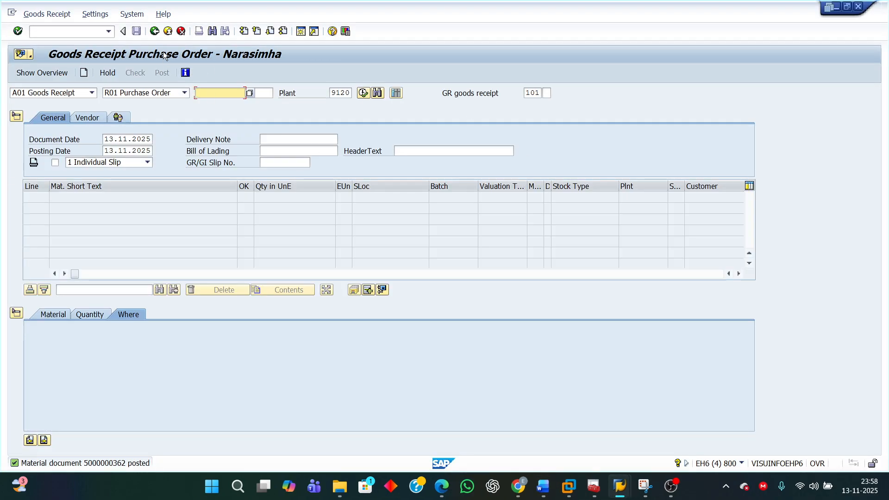
pyautogui.click(155, 31)
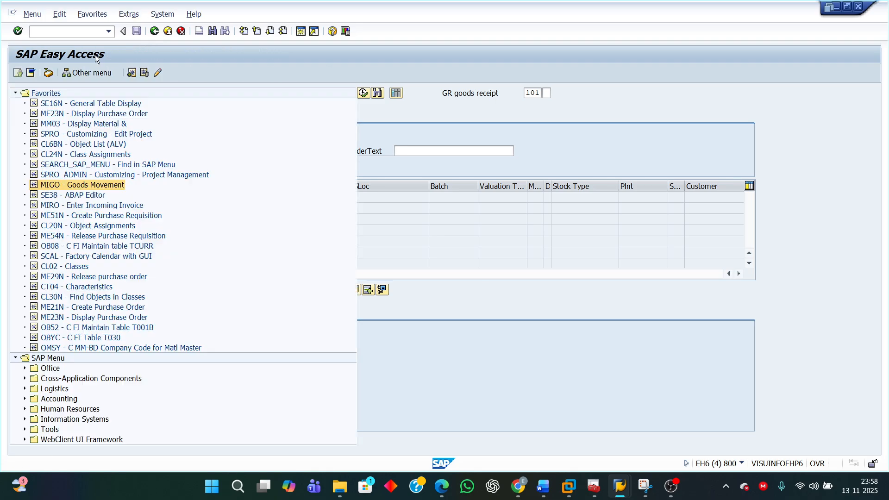
pyautogui.click(108, 31)
pyautogui.click(61, 51)
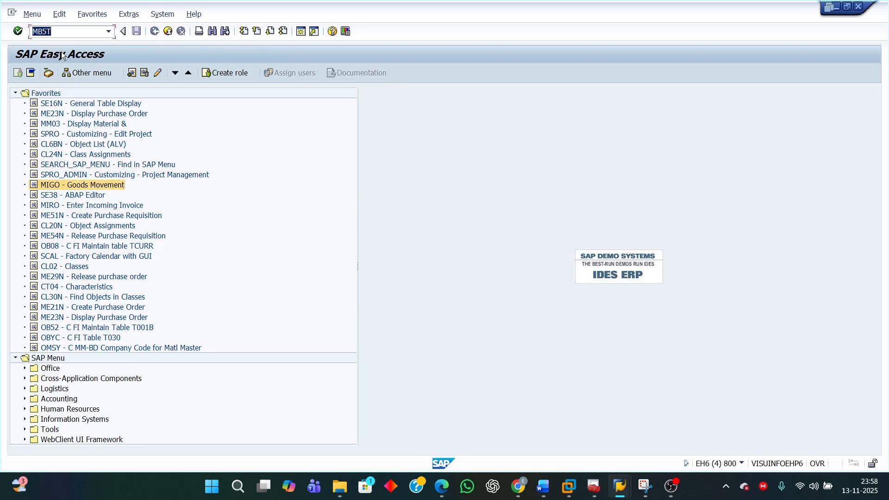
pyautogui.press('Return')
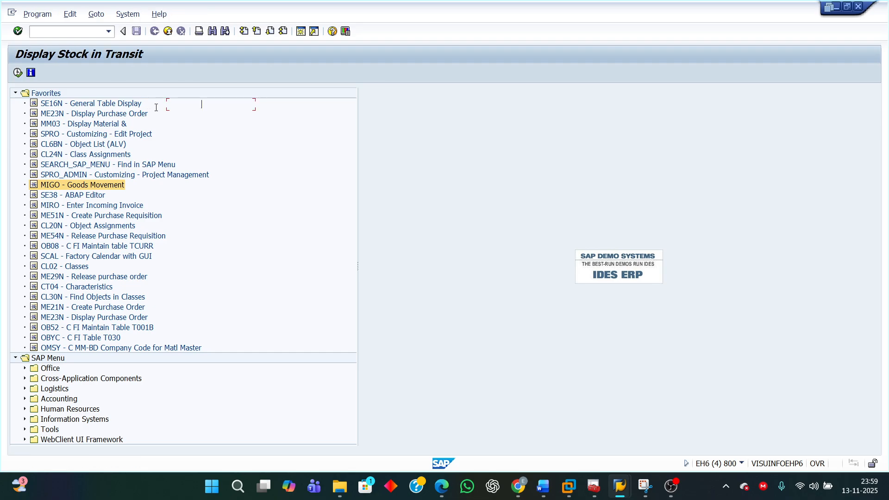
# Step: Run the stock in transit report for material R-10003 and receiving plant 9120
pyautogui.click(209, 104)
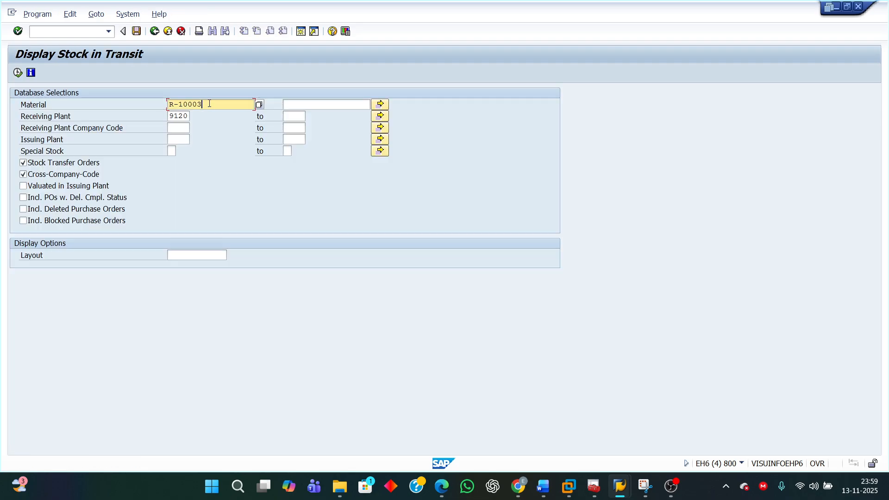
pyautogui.doubleClick(170, 116)
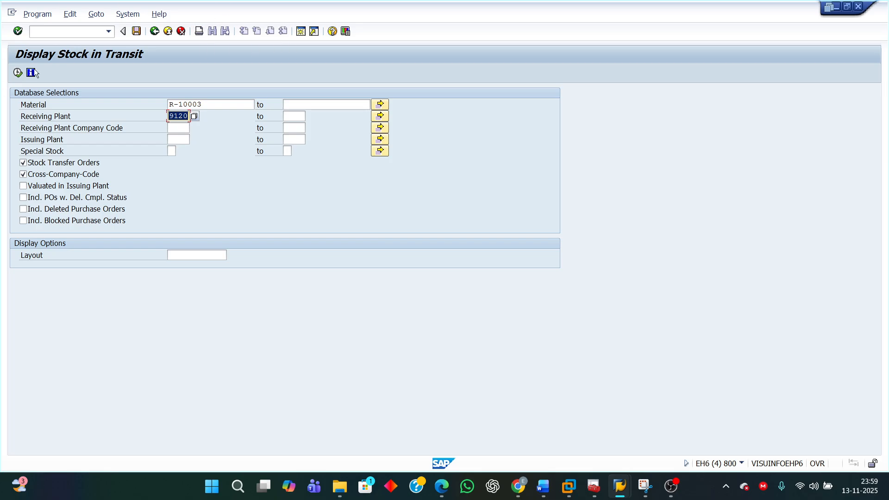
pyautogui.click(19, 72)
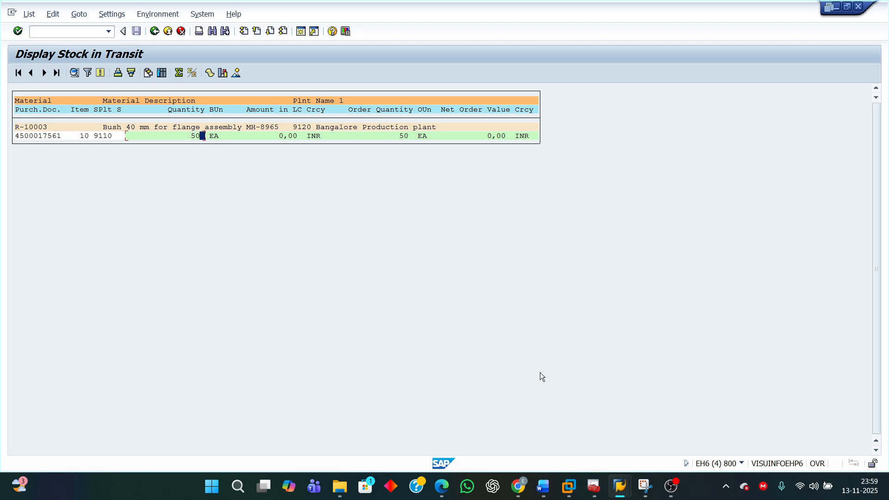
# Step: Switch to the Word notes and review the passage on the receiving plant's plant stock view
pyautogui.moveTo(542, 486)
pyautogui.click(551, 424)
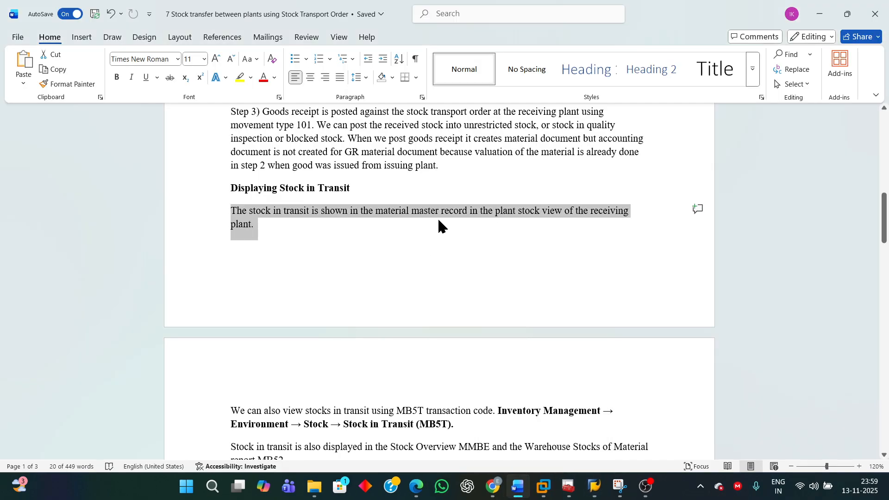
pyautogui.click(425, 215)
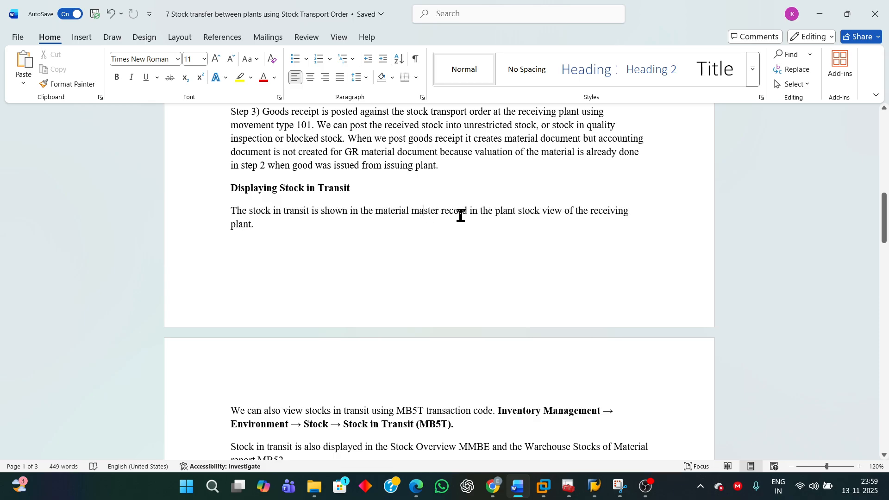
pyautogui.moveTo(495, 211); pyautogui.dragTo(639, 240)
# Step: Switch to the other SAP Display Stock in Transit session, exit its empty list and start transaction MM03
pyautogui.moveTo(596, 492)
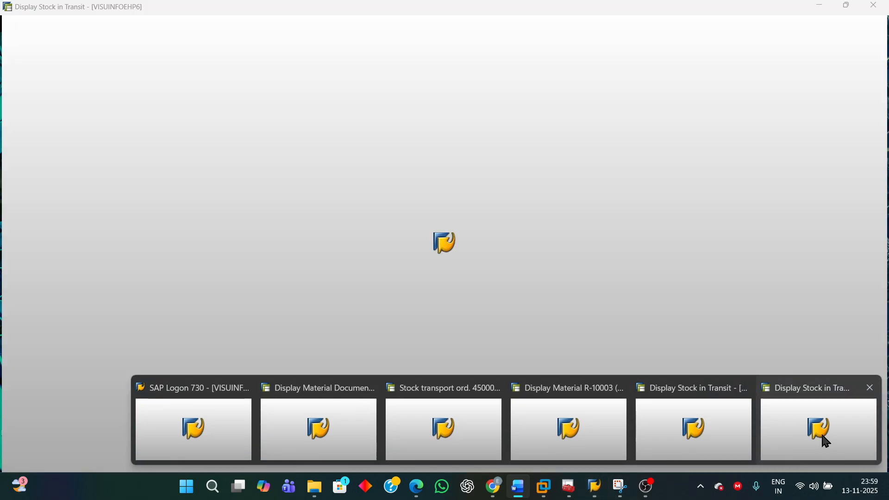
pyautogui.click(818, 430)
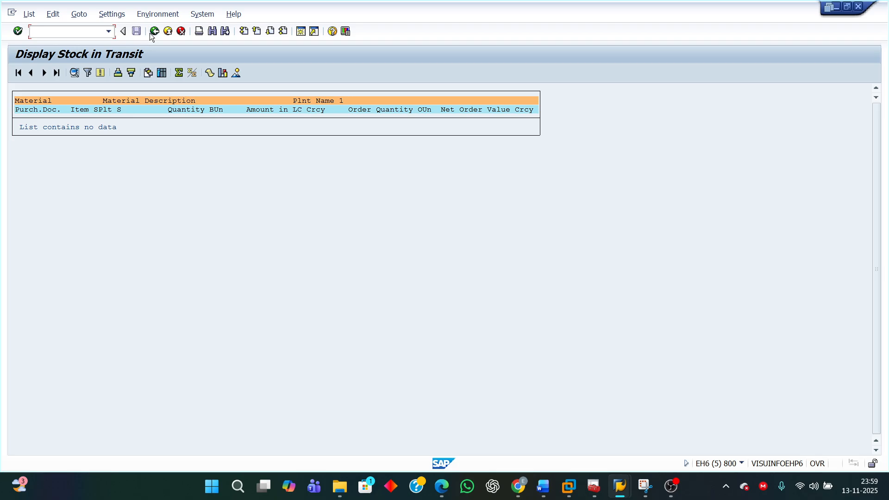
pyautogui.click(155, 31)
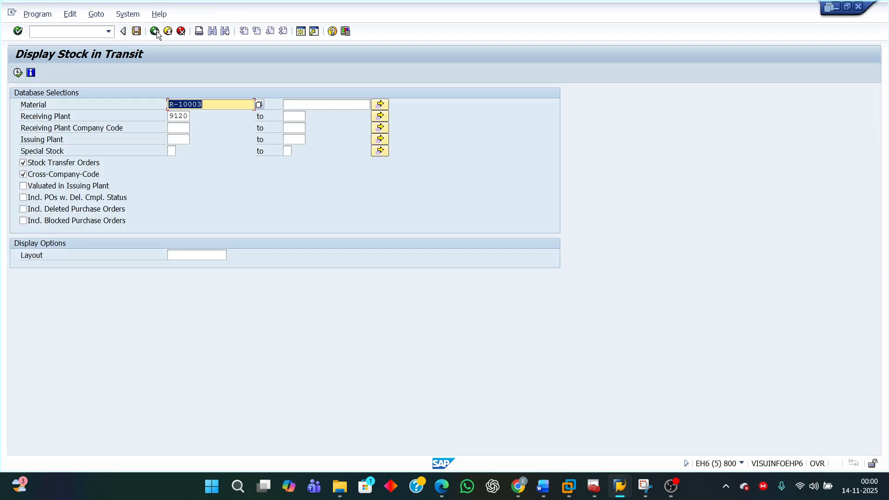
pyautogui.click(156, 31)
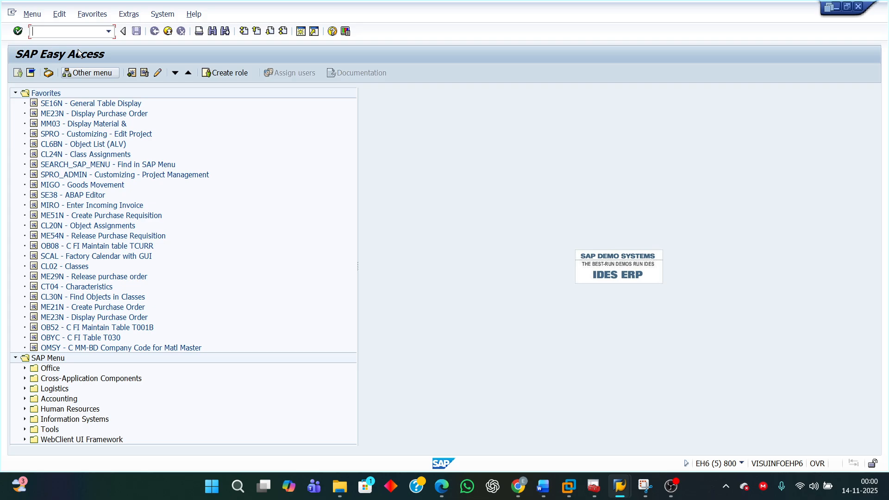
pyautogui.click(108, 32)
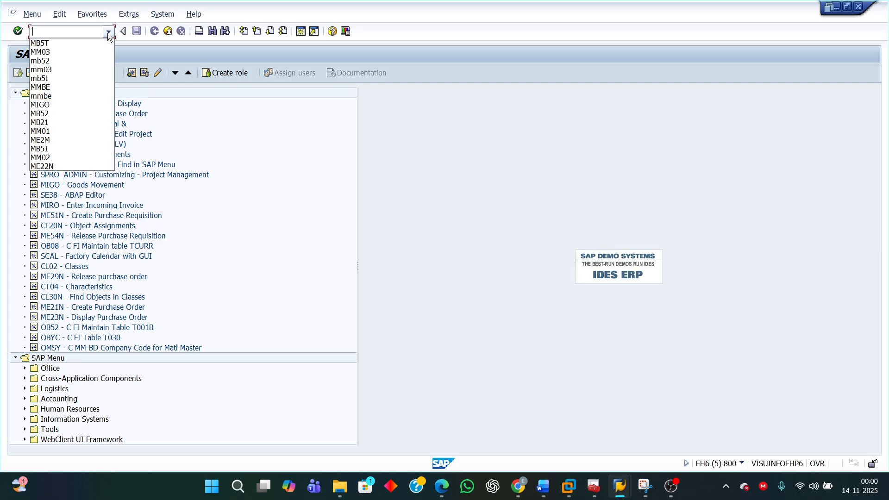
pyautogui.click(53, 49)
pyautogui.press('Return')
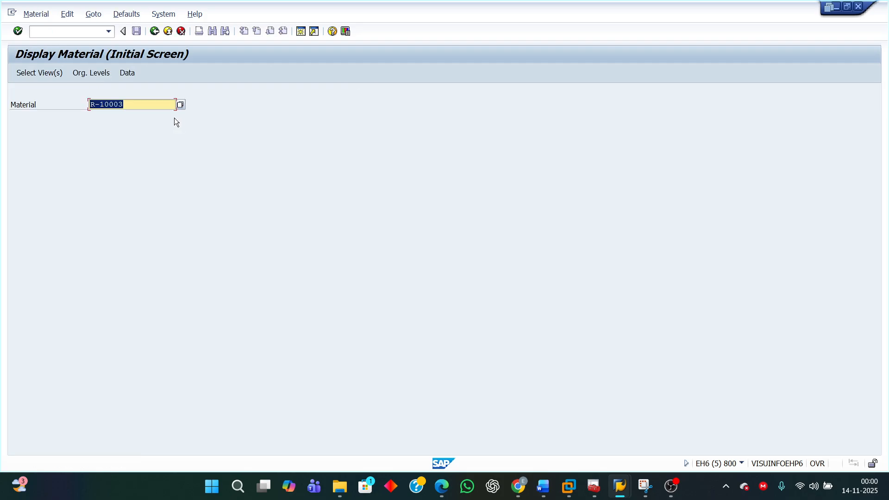
# Step: Display the Plant Stock view of material R-10003 for plant 9120
pyautogui.press('Return')
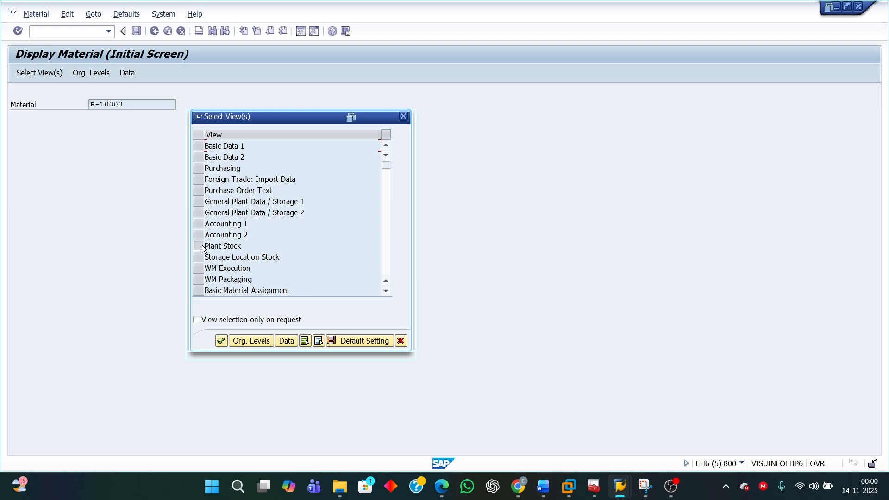
pyautogui.click(202, 247)
pyautogui.press('Return')
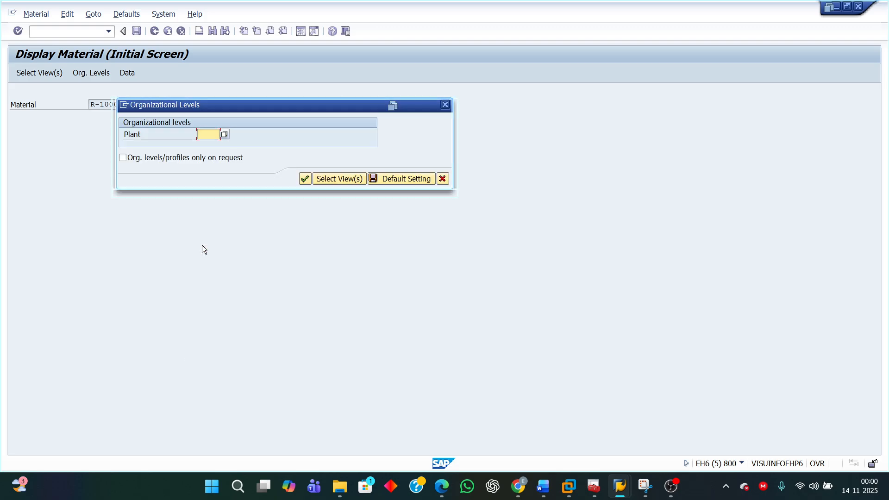
pyautogui.write('9')
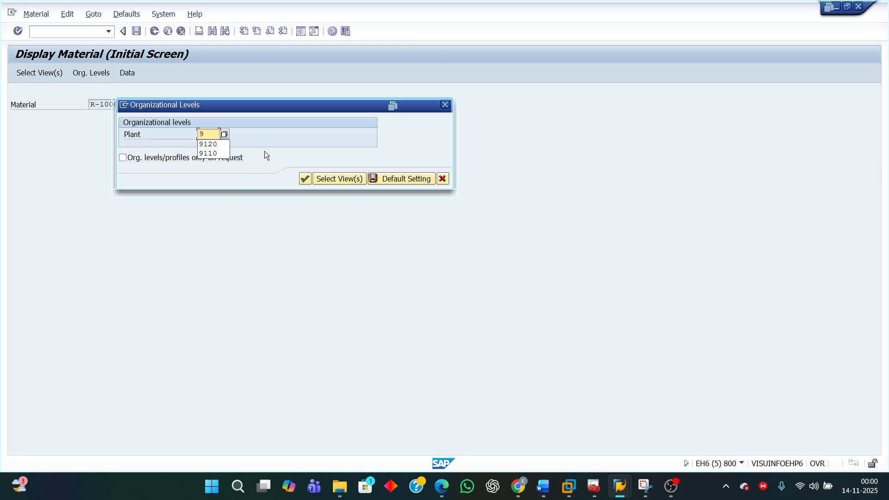
pyautogui.click(208, 144)
pyautogui.click(306, 178)
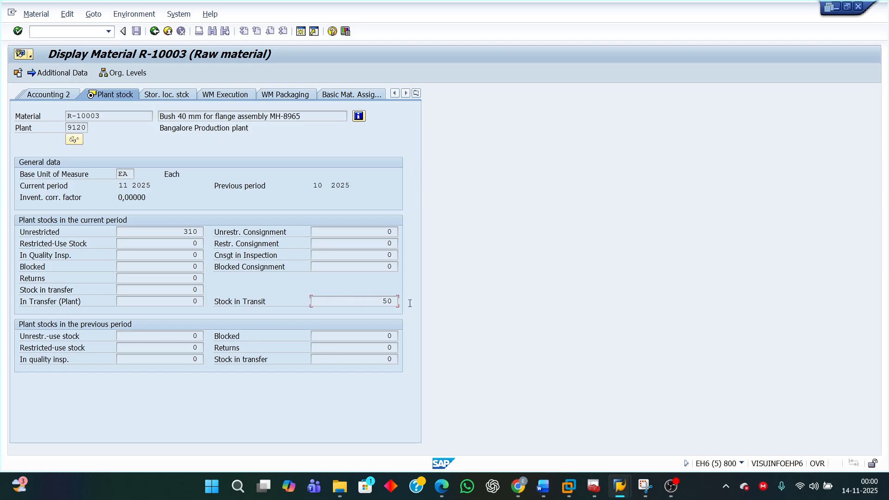
# Step: Check the stock in transit quantity and the plant in the material's plant stock view
pyautogui.doubleClick(378, 303)
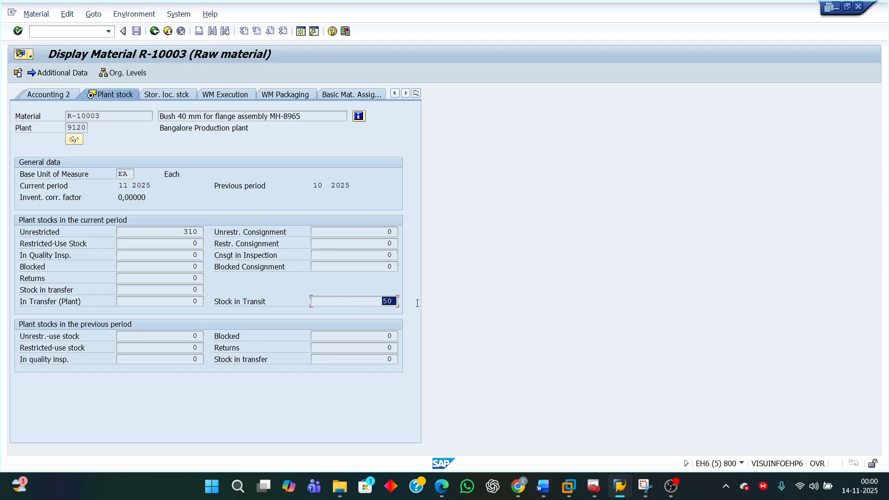
pyautogui.click(217, 305)
pyautogui.doubleClick(387, 301)
pyautogui.moveTo(69, 129); pyautogui.dragTo(131, 135)
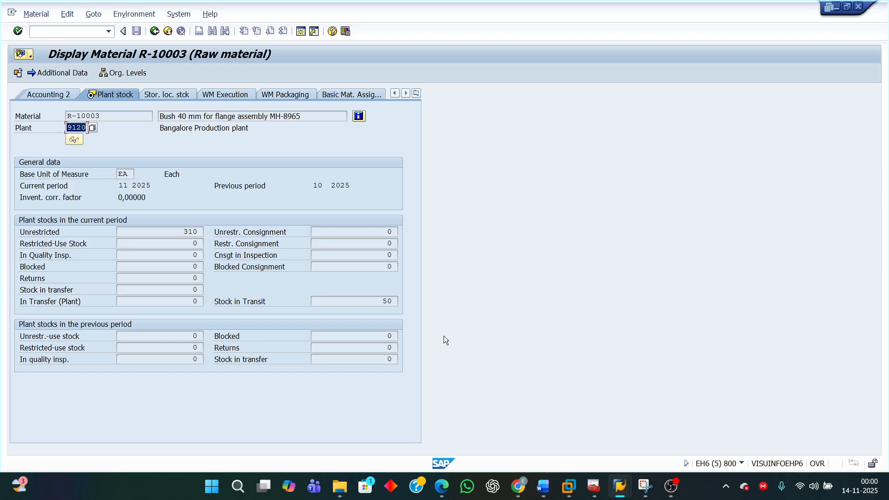
pyautogui.moveTo(378, 302); pyautogui.dragTo(397, 301)
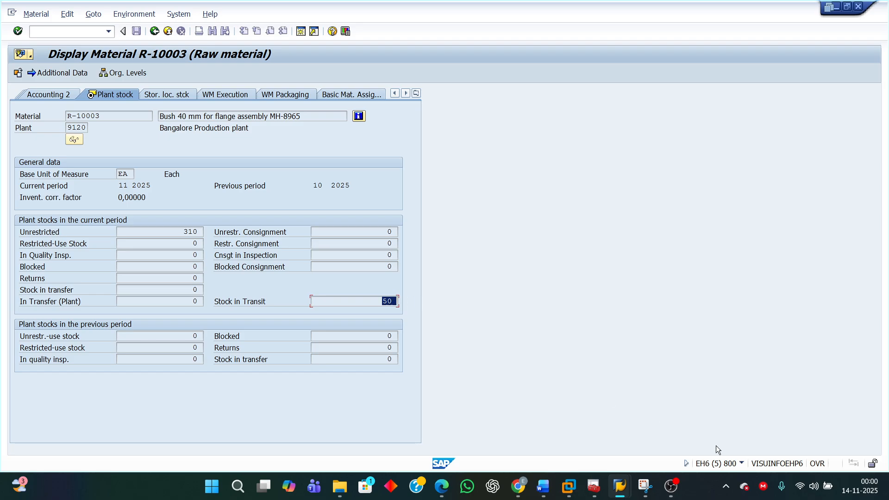
# Step: Switch to the Word notes and review Step 3 on posting the goods receipt at the receiving plant
pyautogui.moveTo(541, 487)
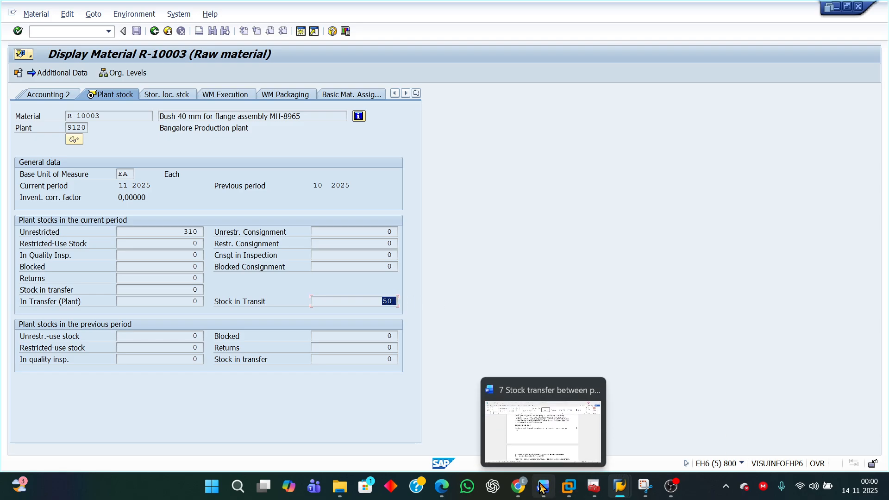
pyautogui.click(540, 435)
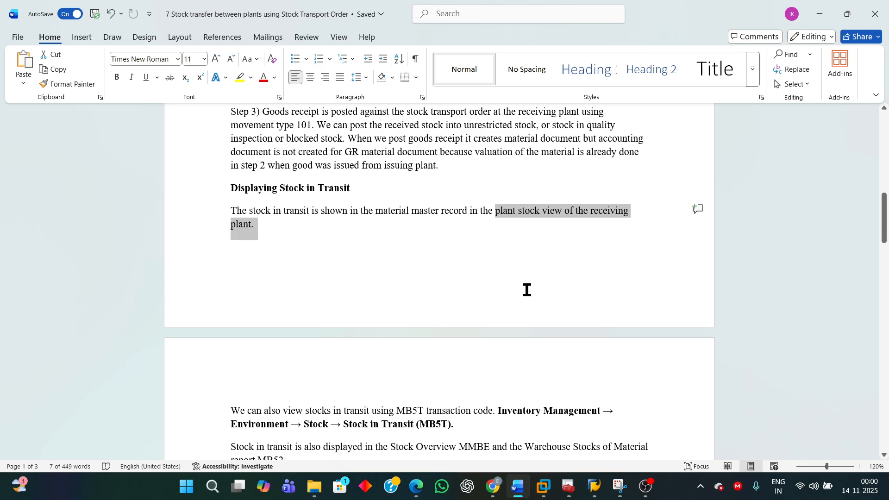
pyautogui.scroll(3, 539, 280)
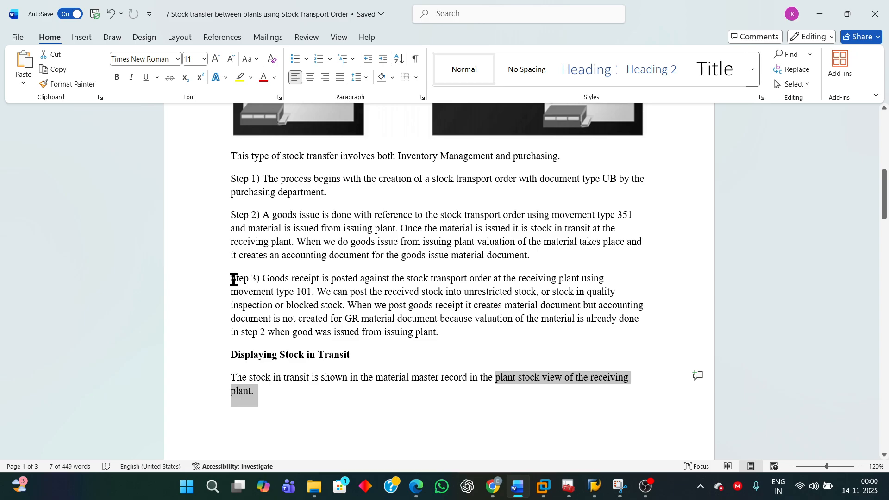
pyautogui.moveTo(232, 279); pyautogui.dragTo(352, 291)
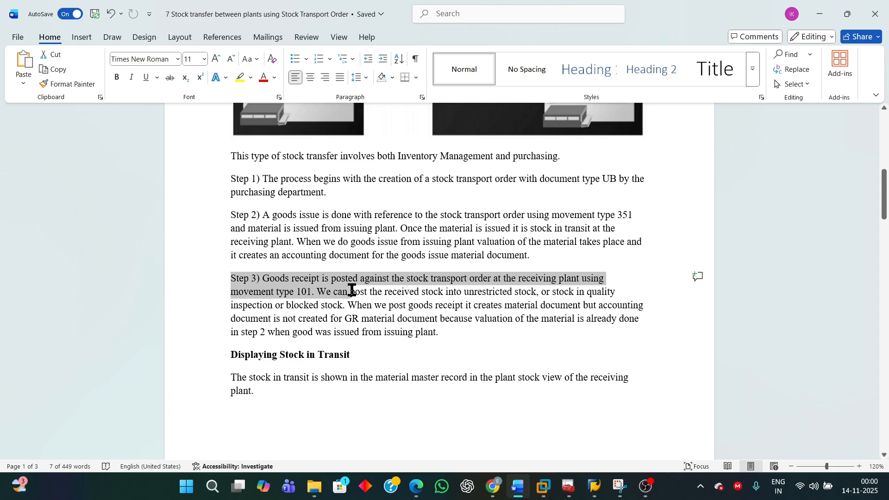
pyautogui.moveTo(352, 291); pyautogui.dragTo(330, 293)
# Step: Review the notes' procedure under Goods Receive in receiving plant
pyautogui.scroll(-10, 445, 362)
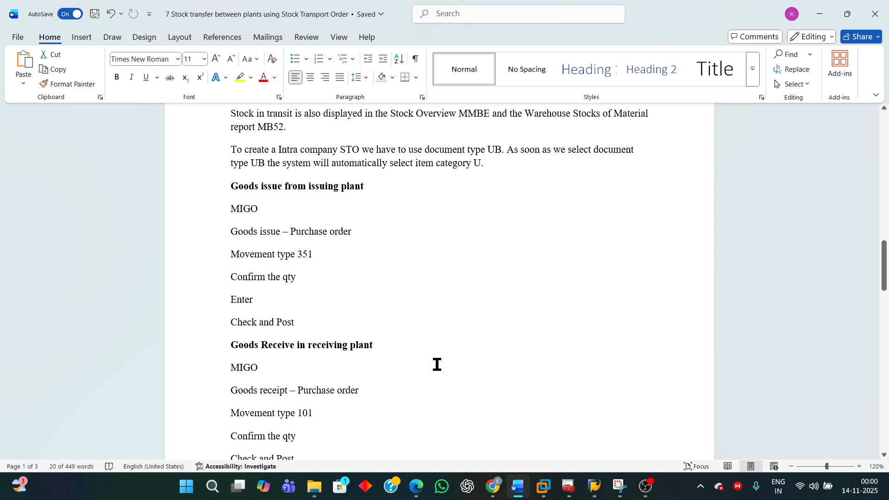
pyautogui.scroll(-3, 436, 365)
pyautogui.moveTo(230, 209); pyautogui.dragTo(417, 328)
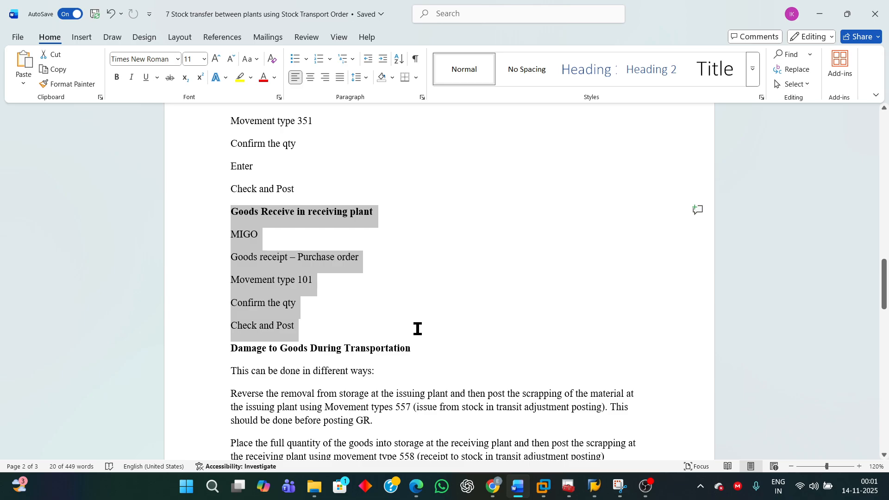
pyautogui.moveTo(417, 328); pyautogui.dragTo(417, 328)
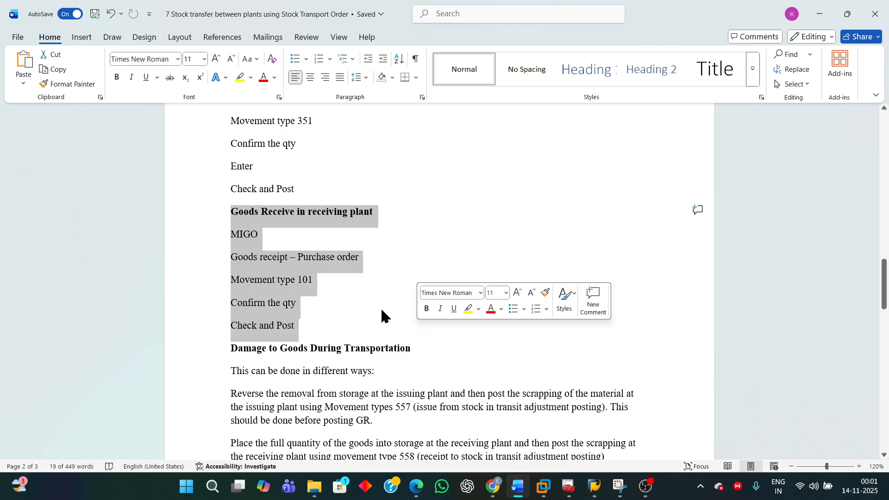
# Step: Switch to the other SAP Display Material R-10003 session, exit it and start the MIGO goods movement transaction
pyautogui.moveTo(597, 487)
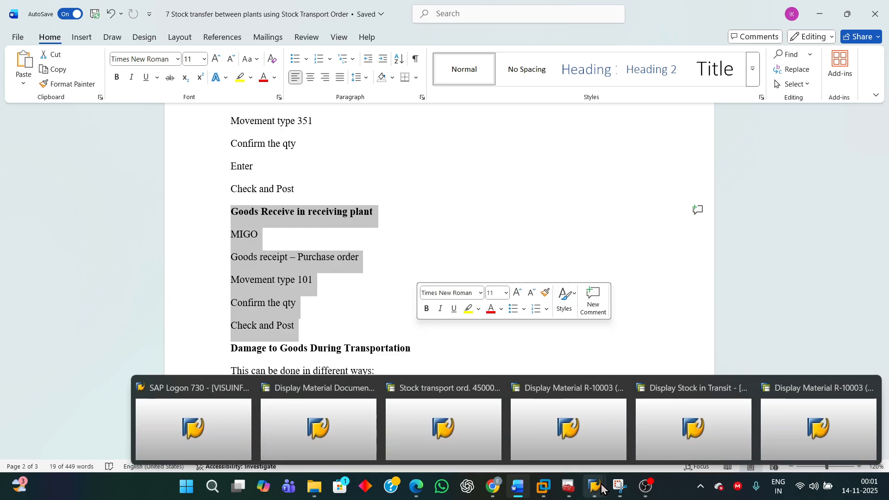
pyautogui.moveTo(697, 427)
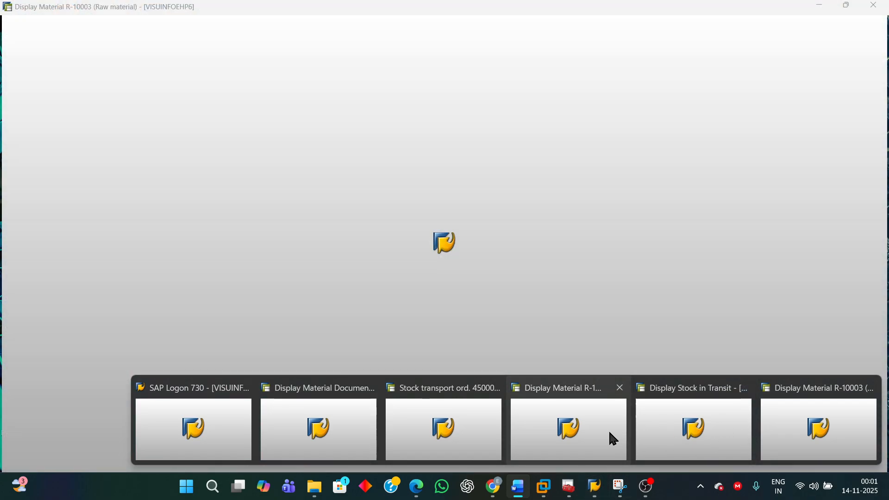
pyautogui.click(607, 429)
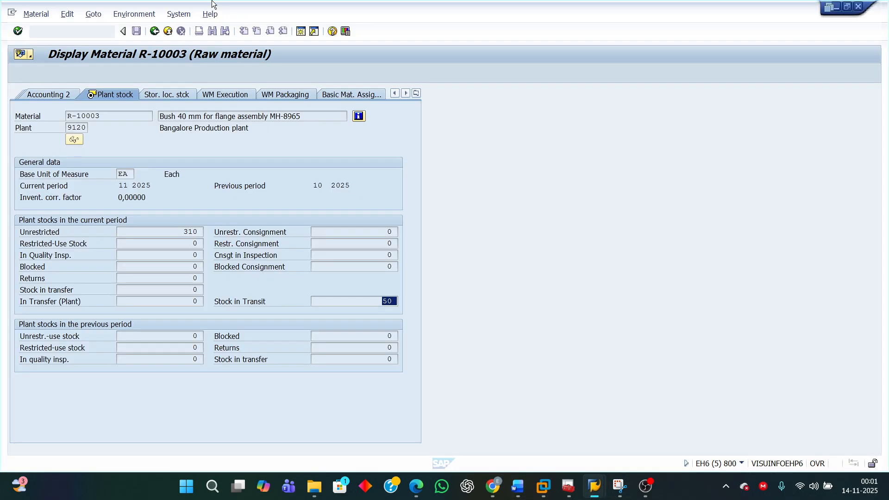
pyautogui.click(155, 32)
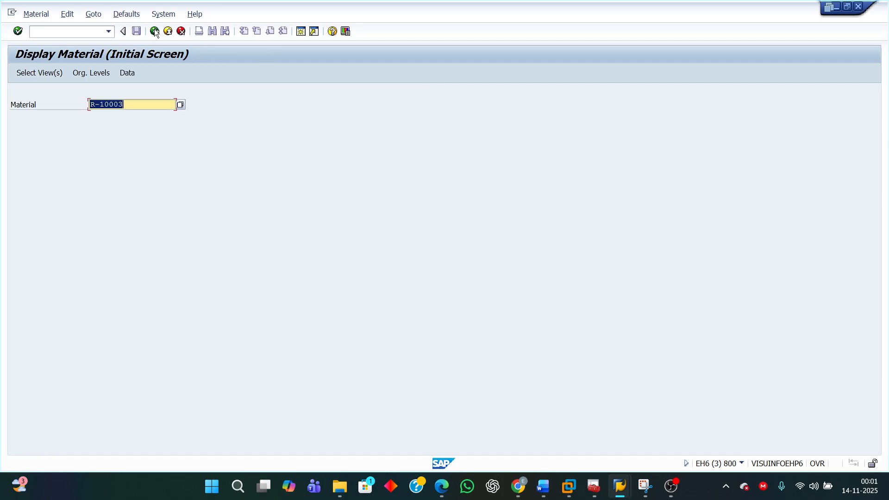
pyautogui.click(155, 32)
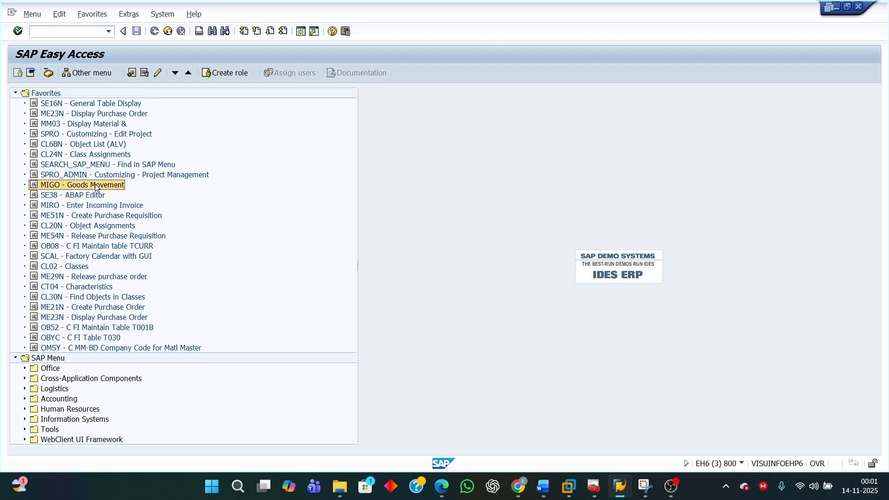
pyautogui.doubleClick(95, 186)
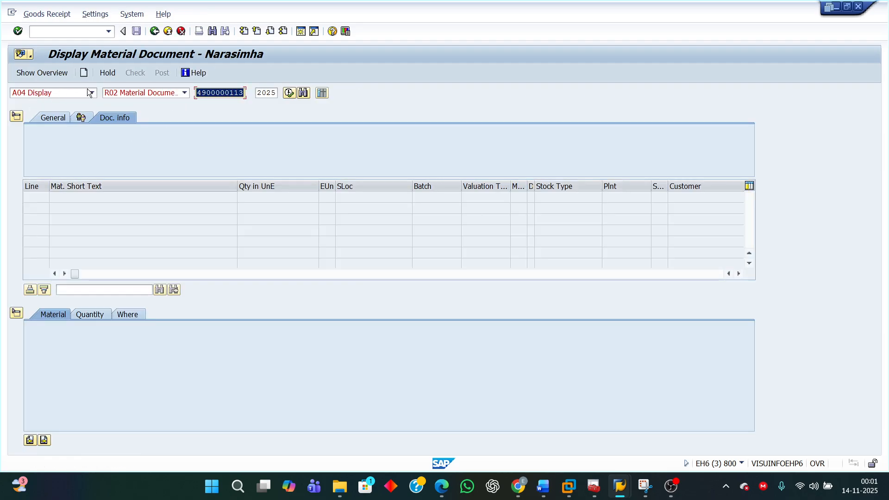
# Step: Set the goods movement to A01 Goods Receipt for R01 Purchase Order and enter the stock transport order number
pyautogui.click(91, 92)
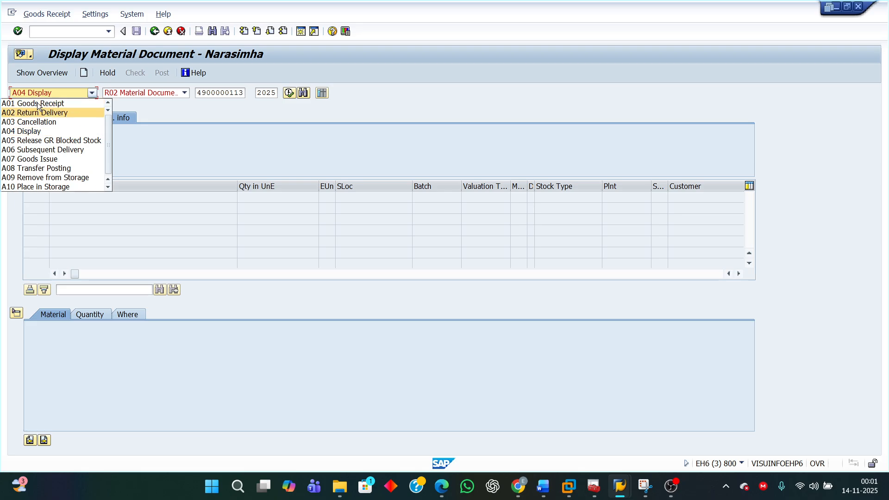
pyautogui.click(38, 111)
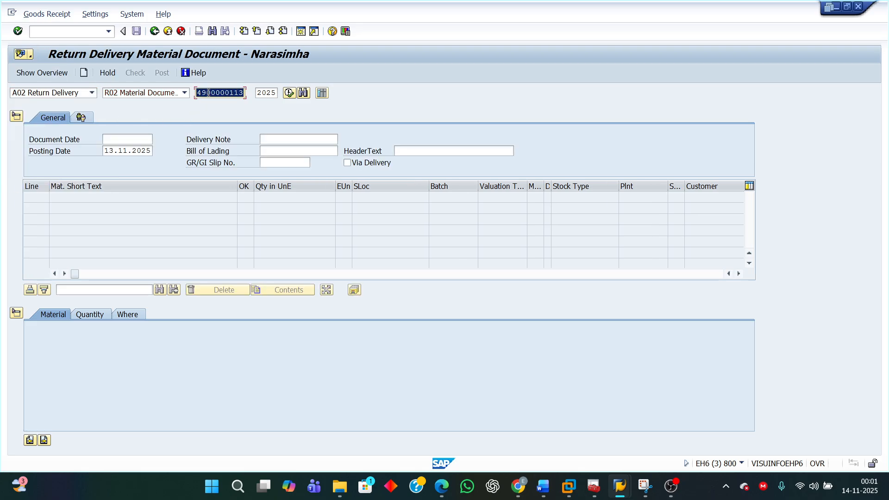
pyautogui.click(91, 94)
pyautogui.scroll(1, 63, 113)
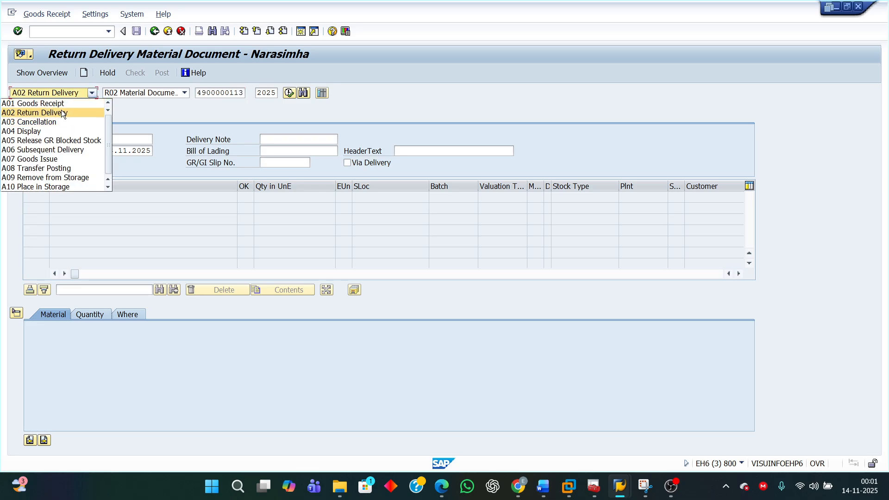
pyautogui.click(59, 103)
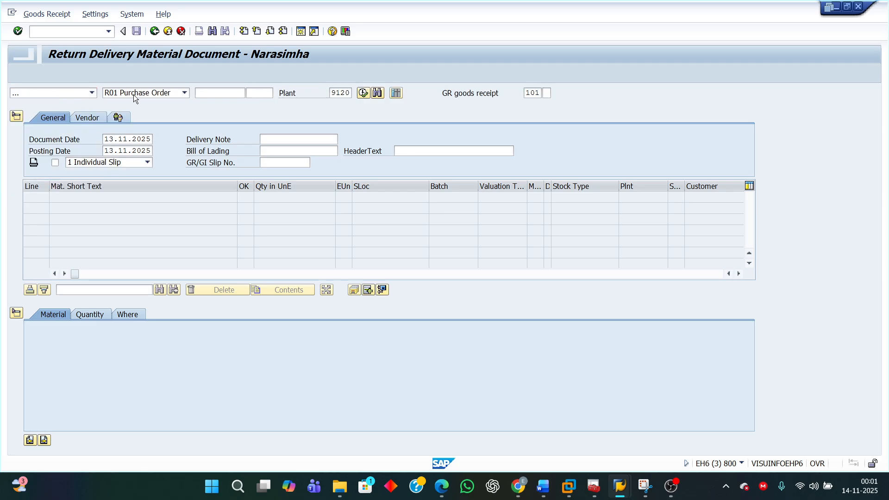
pyautogui.click(213, 94)
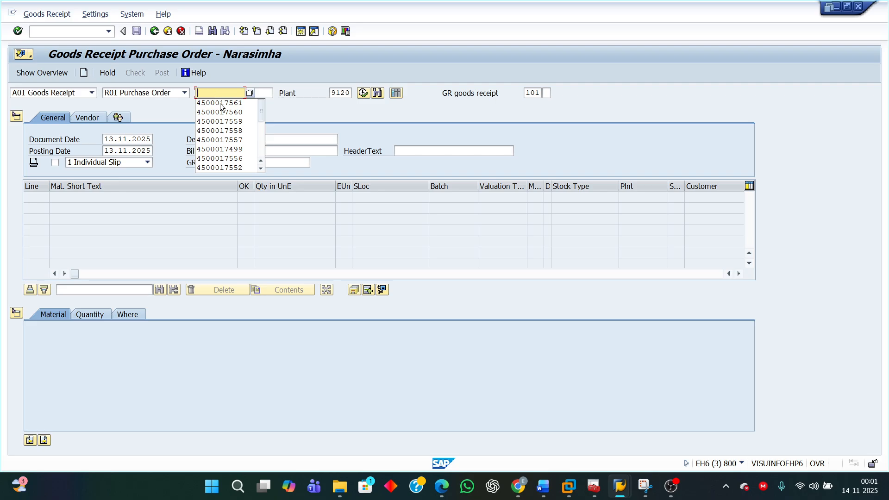
pyautogui.click(232, 103)
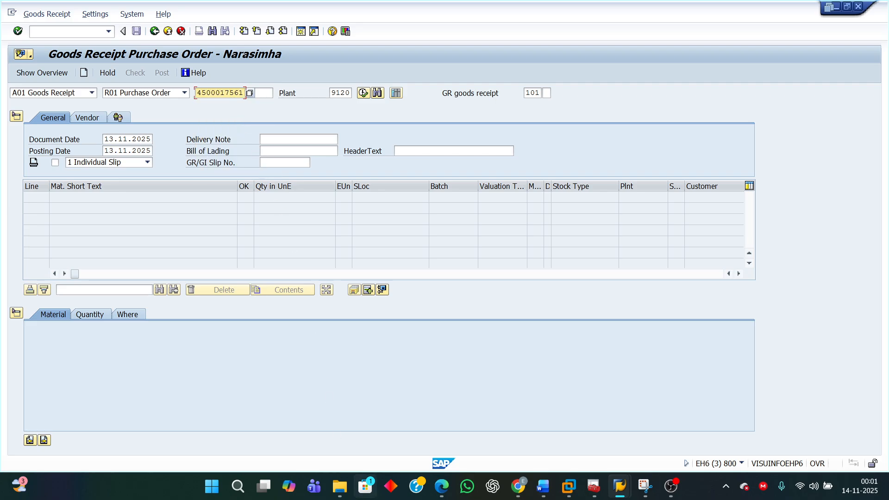
# Step: Check the order number in the Stock transport ord. session and return to the Goods Receipt Purchase Order session
pyautogui.moveTo(620, 486)
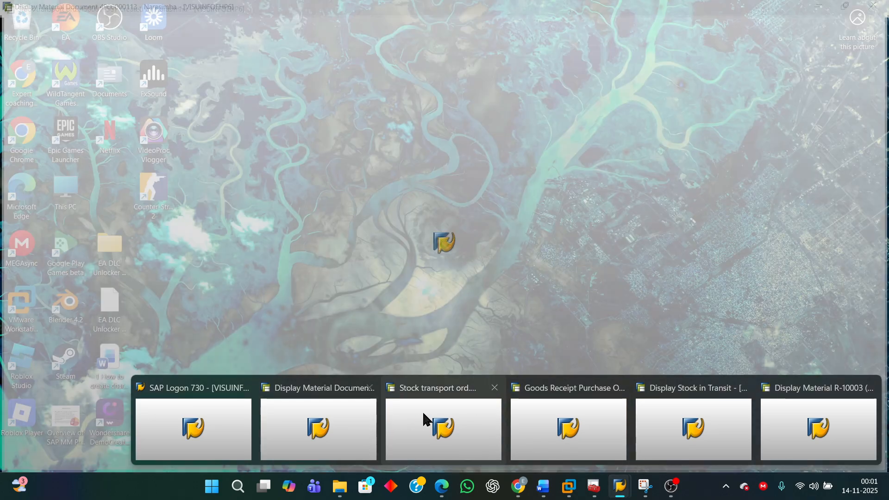
pyautogui.click(428, 418)
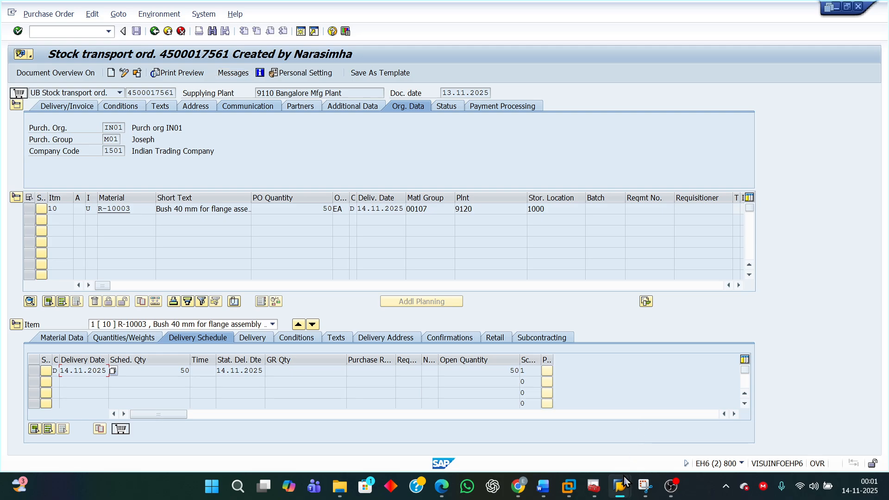
pyautogui.moveTo(619, 486)
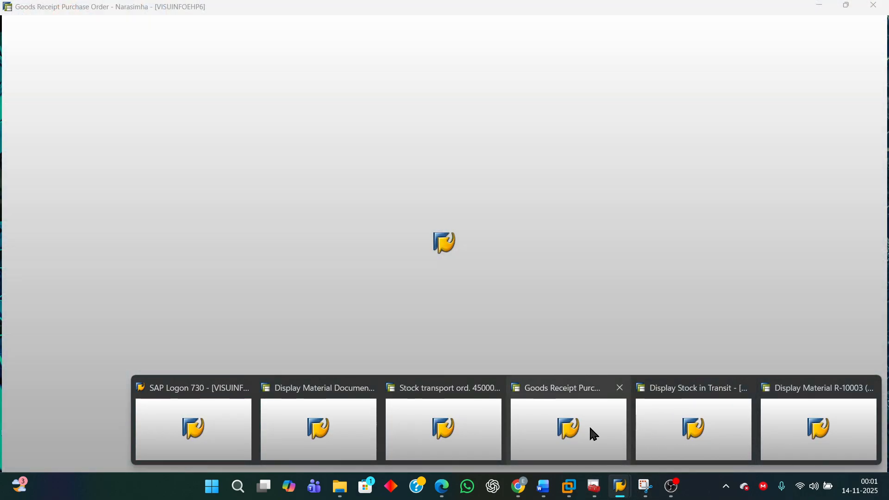
pyautogui.click(585, 426)
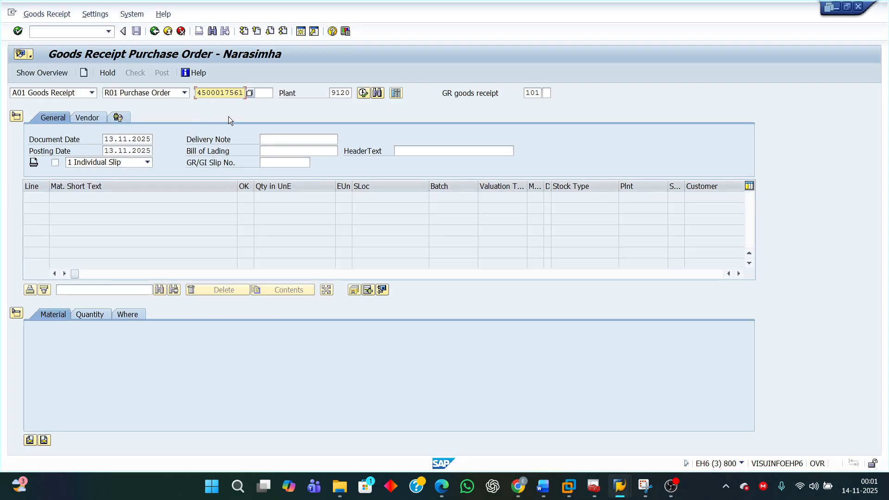
# Step: Load the order item for receipt with movement type 101 and check its quantity and receiving plant
pyautogui.doubleClick(527, 91)
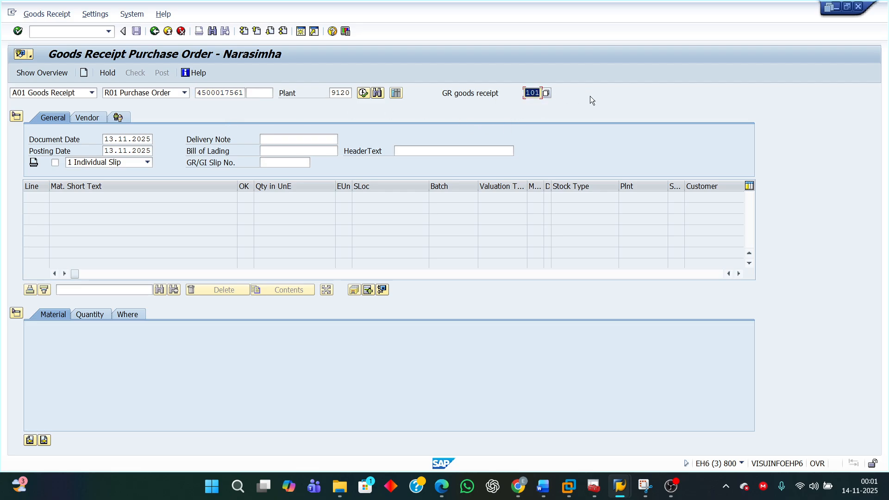
pyautogui.press('Return')
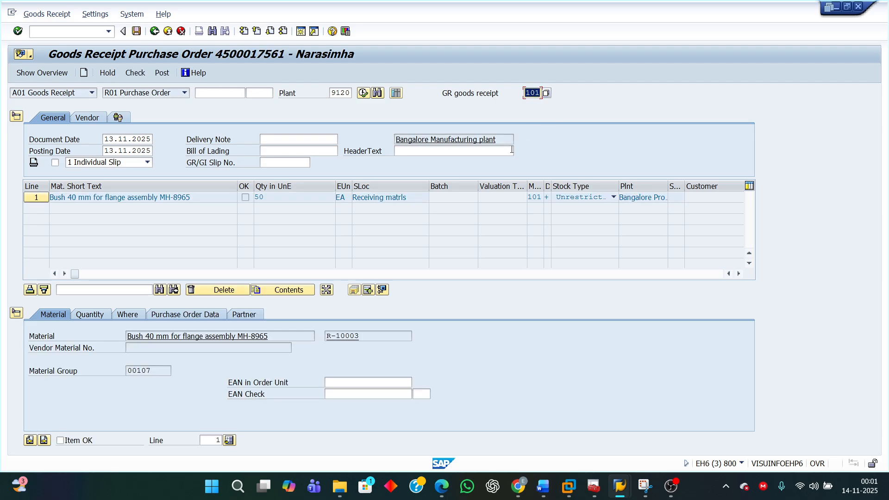
pyautogui.click(88, 315)
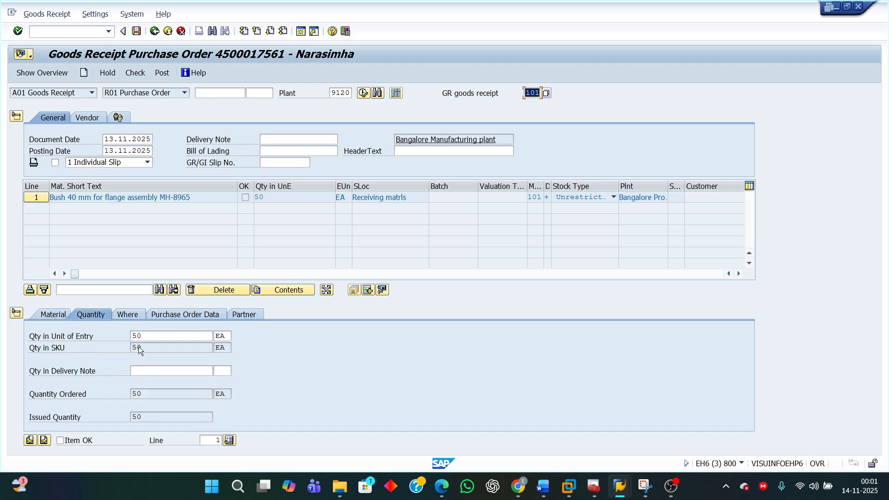
pyautogui.click(131, 316)
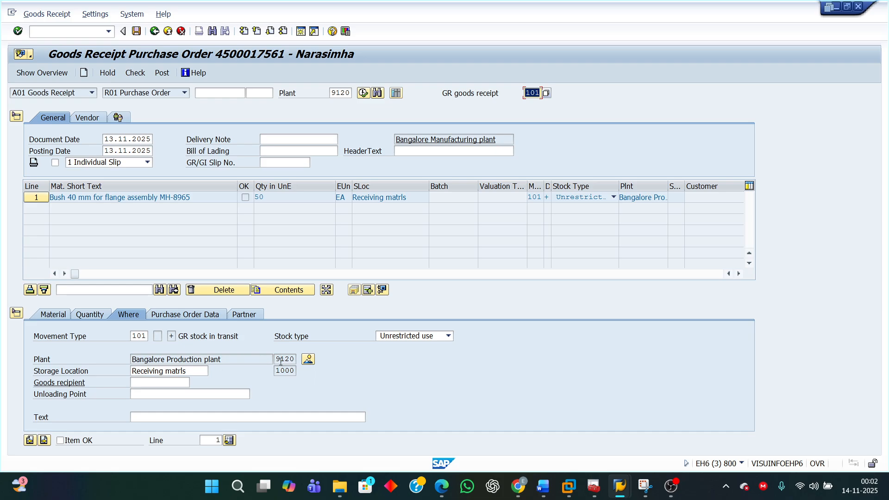
pyautogui.moveTo(277, 359); pyautogui.dragTo(316, 358)
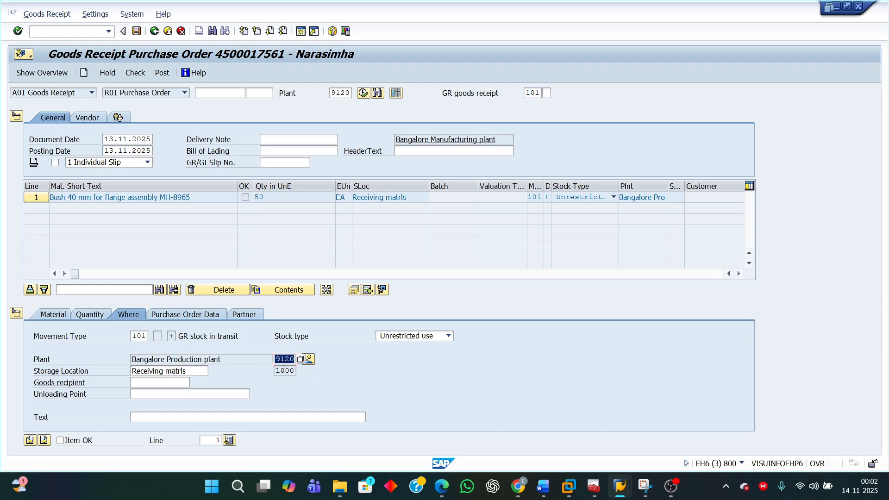
# Step: Review the item's purchase order data and movement type 101, then mark it Item OK and post the checked goods receipt
pyautogui.click(185, 315)
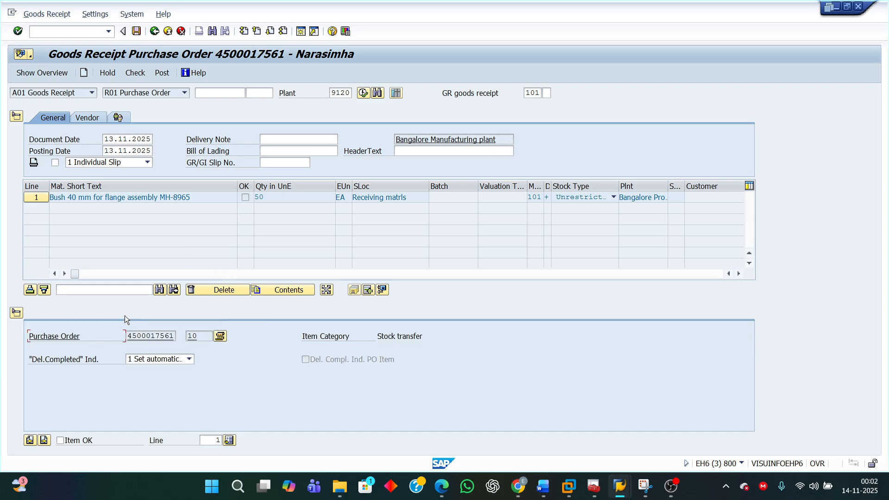
pyautogui.click(124, 315)
pyautogui.moveTo(134, 336); pyautogui.dragTo(147, 337)
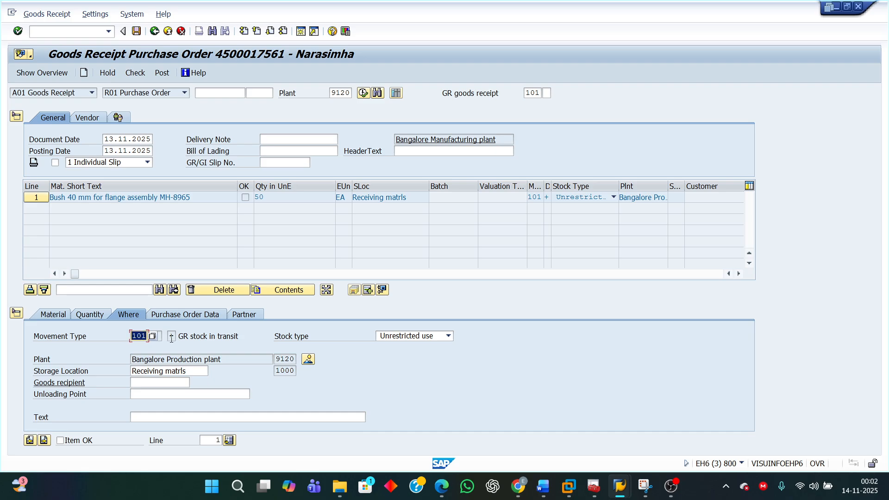
pyautogui.click(61, 440)
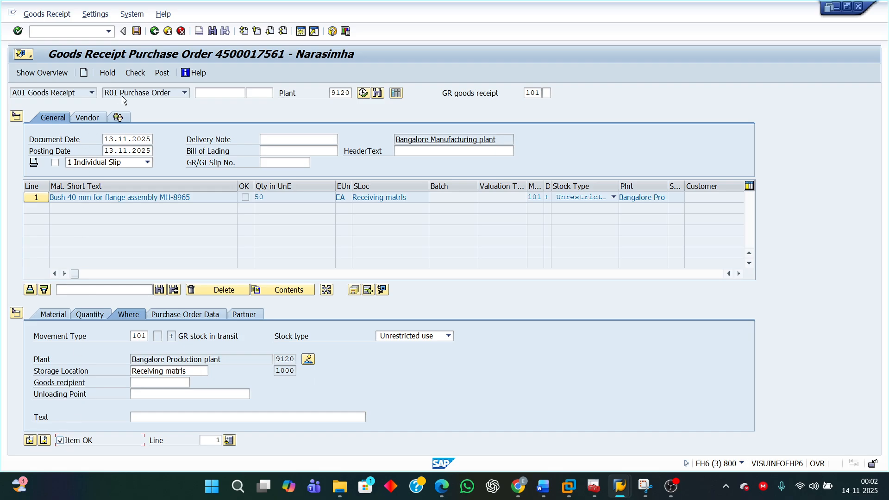
pyautogui.click(134, 75)
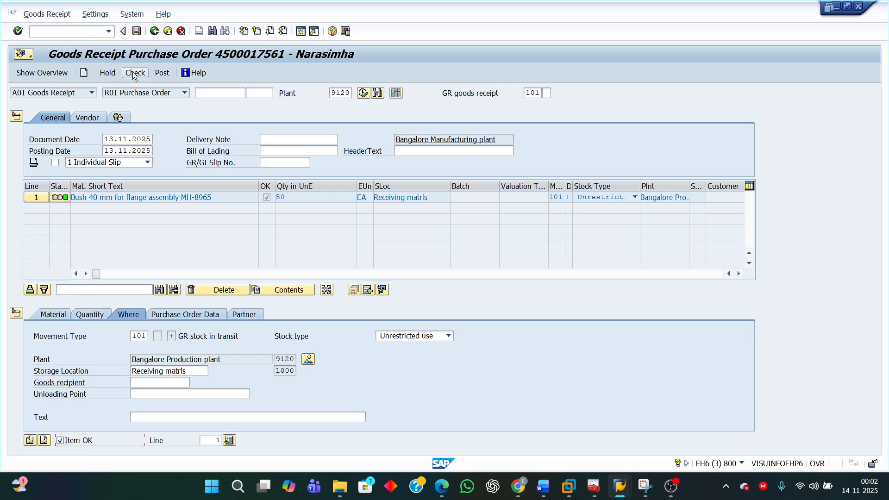
pyautogui.click(163, 75)
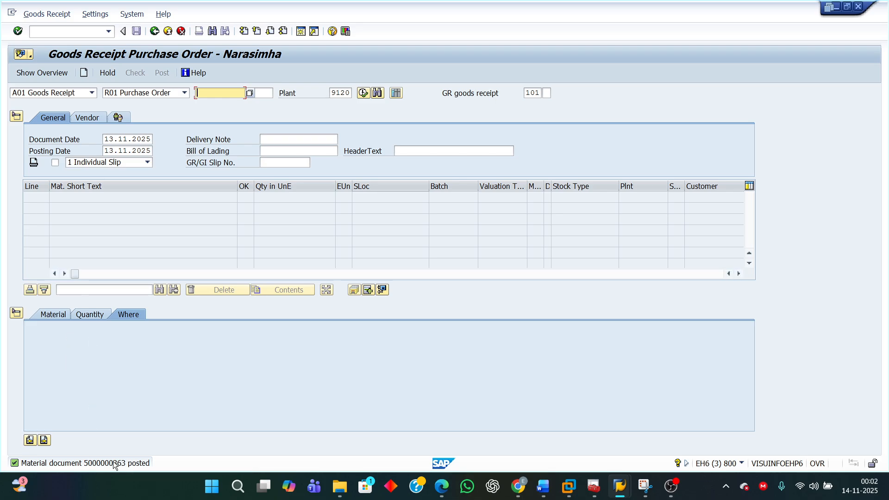
# Step: Switch the transaction to A04 Display and open the just-posted goods receipt material document for 2025
pyautogui.click(92, 93)
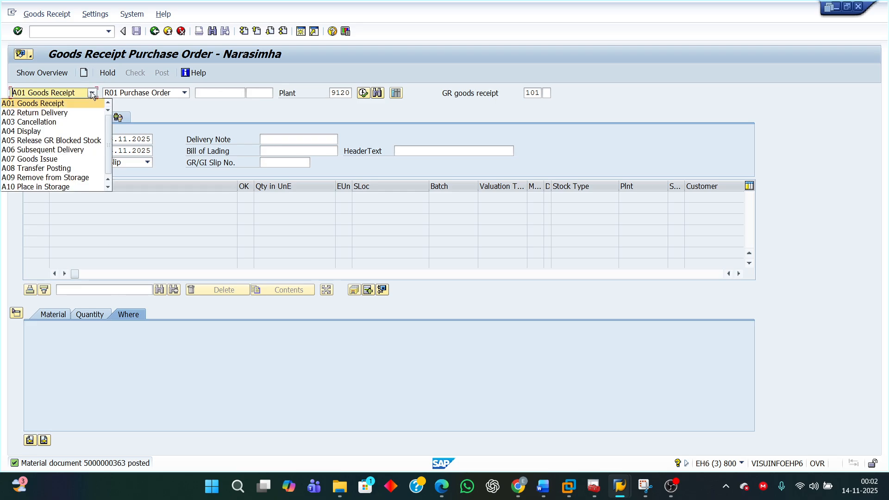
pyautogui.click(34, 131)
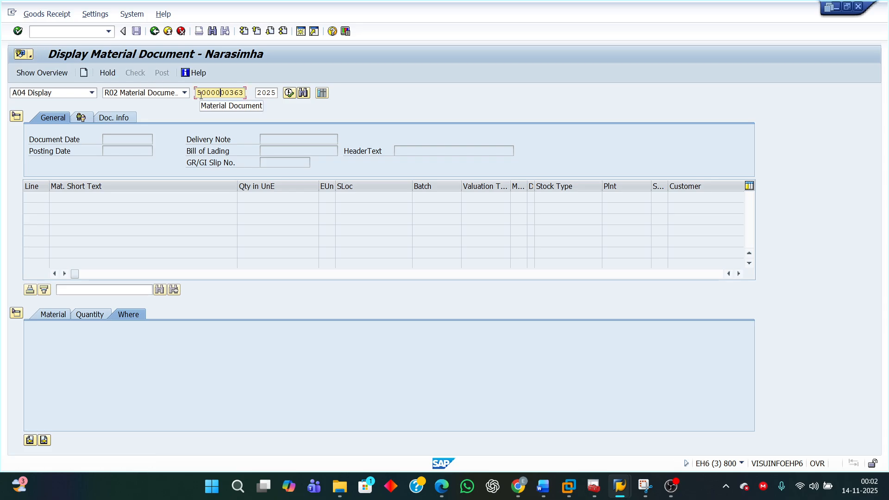
pyautogui.moveTo(196, 92); pyautogui.dragTo(281, 97)
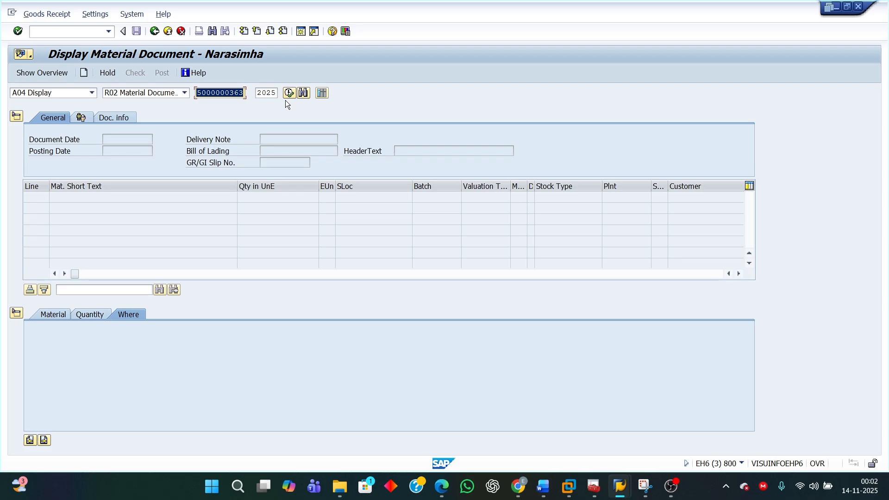
pyautogui.click(286, 98)
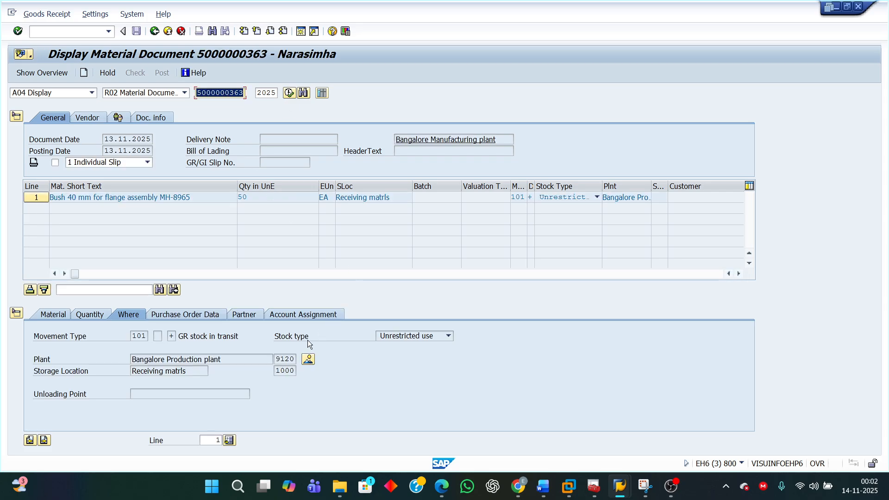
# Step: Examine the material document item's quantities, receiving plant and storage location
pyautogui.click(62, 317)
pyautogui.click(91, 317)
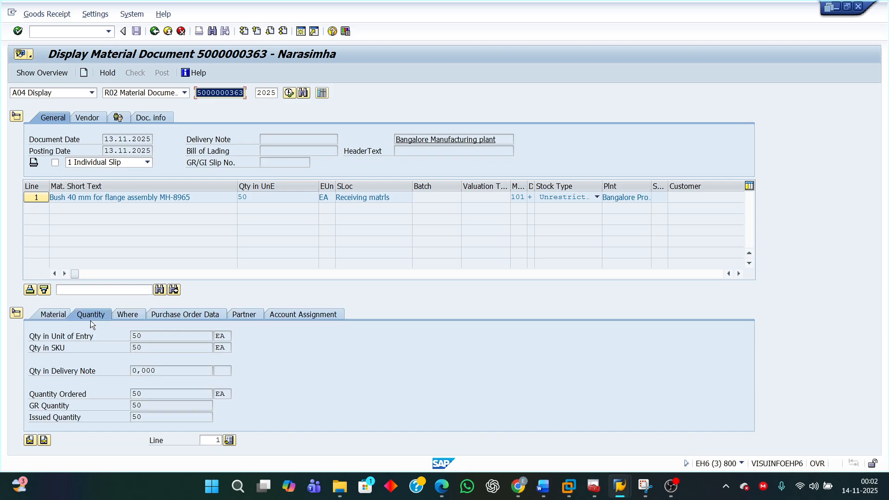
pyautogui.click(132, 317)
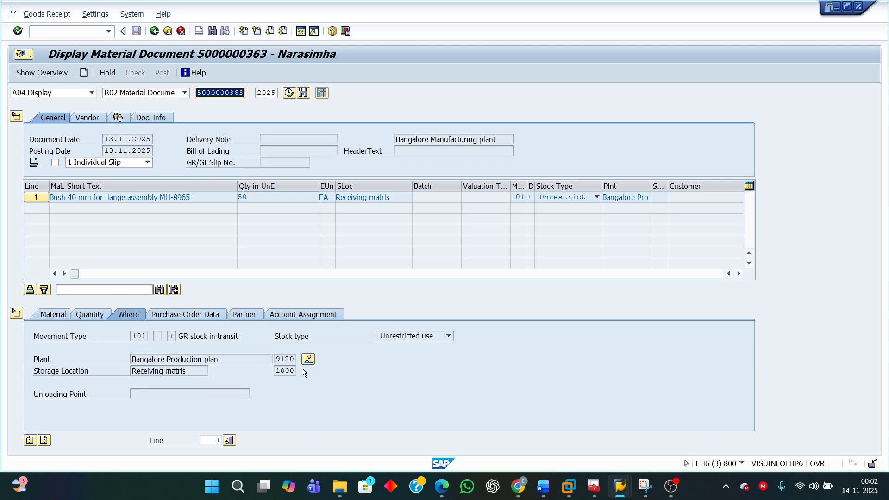
pyautogui.click(205, 313)
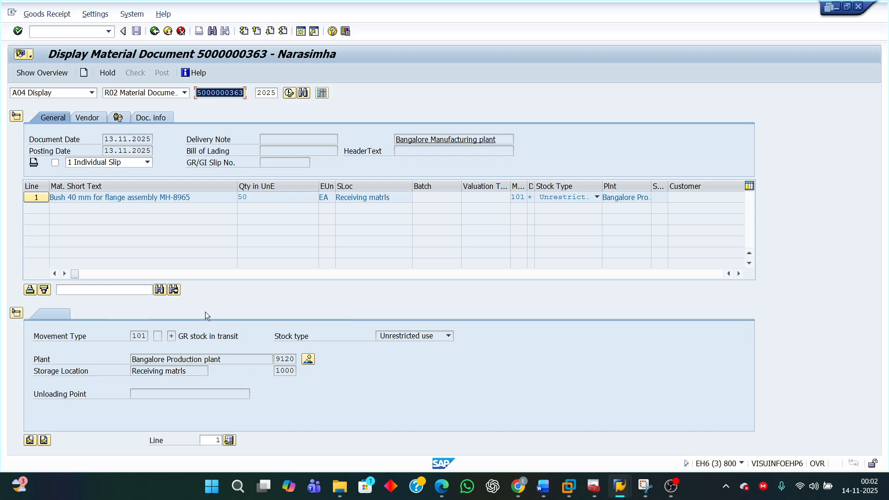
pyautogui.click(138, 316)
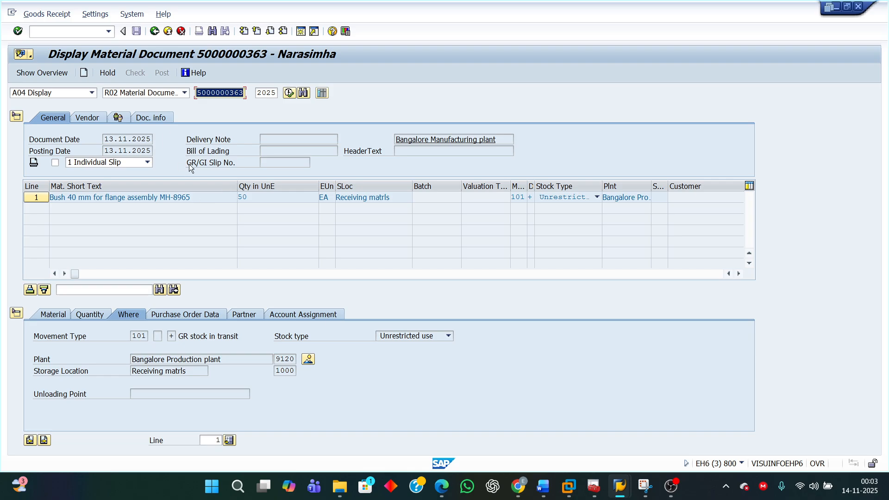
# Step: Switch to the Word stock transfer notes and highlight the Step 3 passage on material and accounting documents at goods receipt
pyautogui.moveTo(542, 486)
pyautogui.click(532, 432)
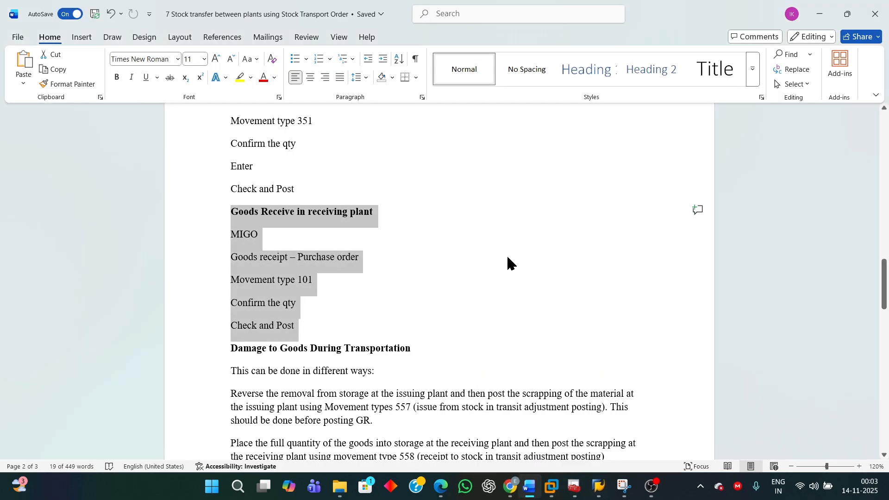
pyautogui.scroll(12, 500, 262)
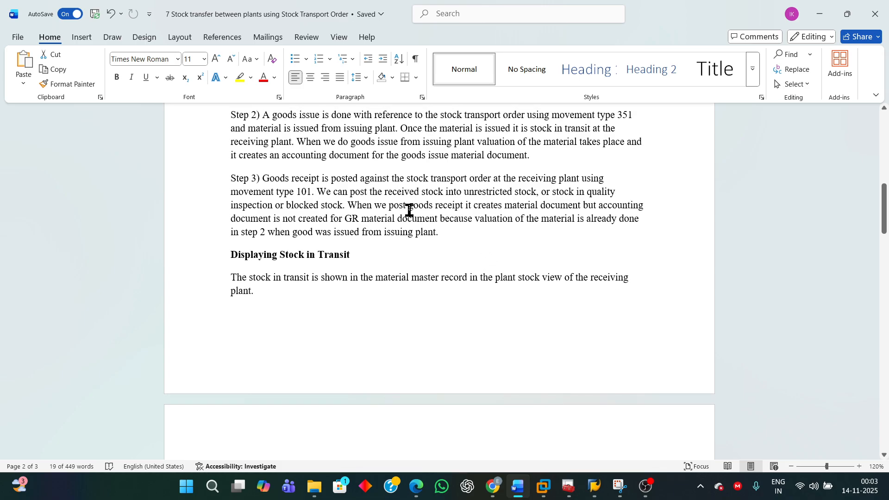
pyautogui.click(382, 205)
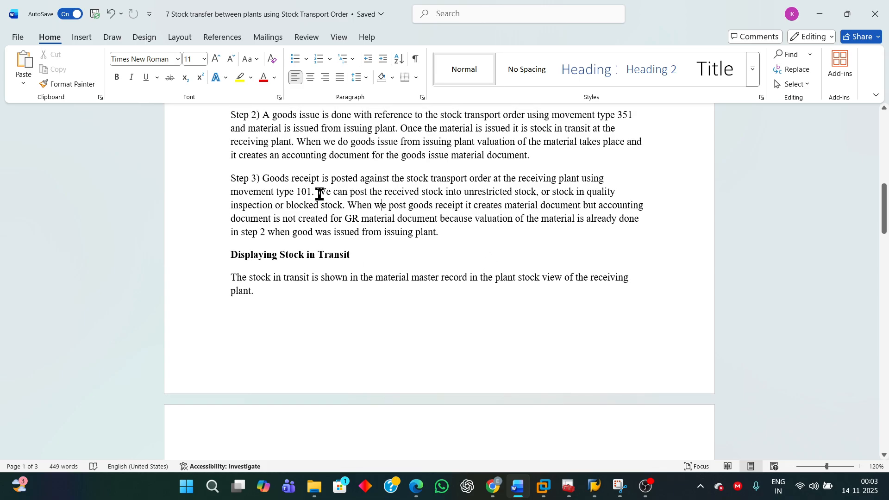
pyautogui.moveTo(353, 207); pyautogui.dragTo(514, 233)
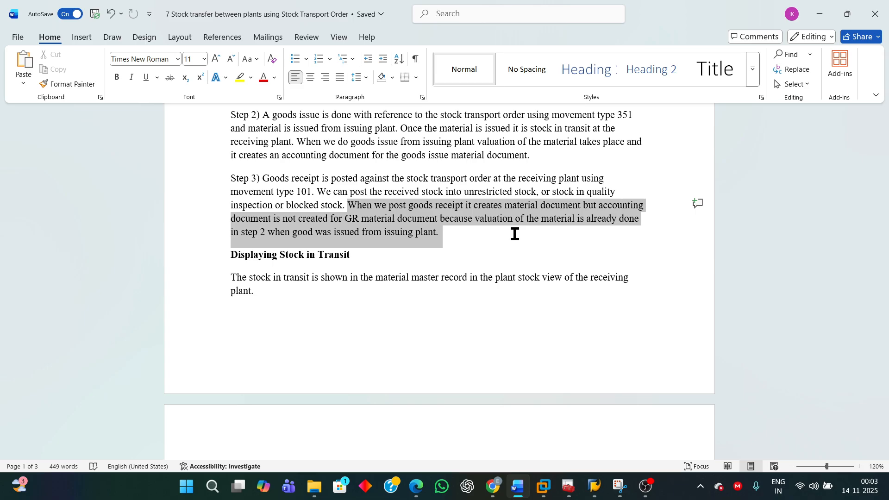
pyautogui.moveTo(514, 233); pyautogui.dragTo(516, 233)
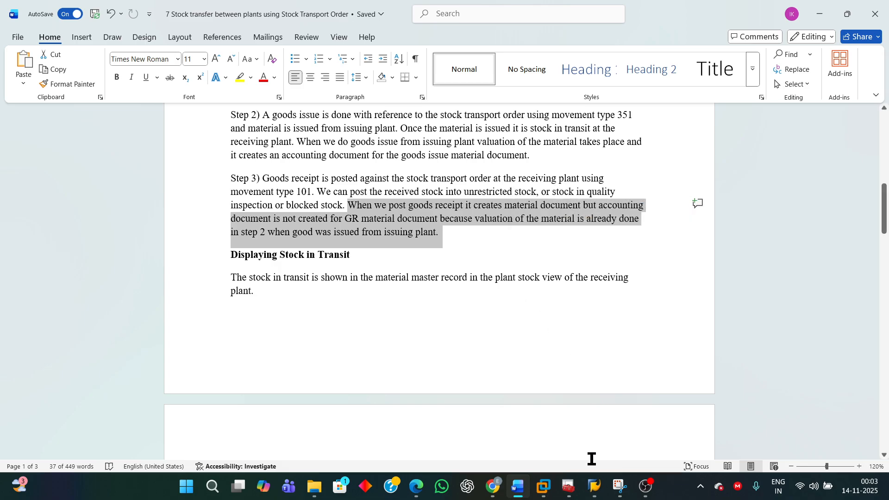
# Step: Switch back to the SAP Display Material Document session and check the item's purchase order number
pyautogui.moveTo(595, 489)
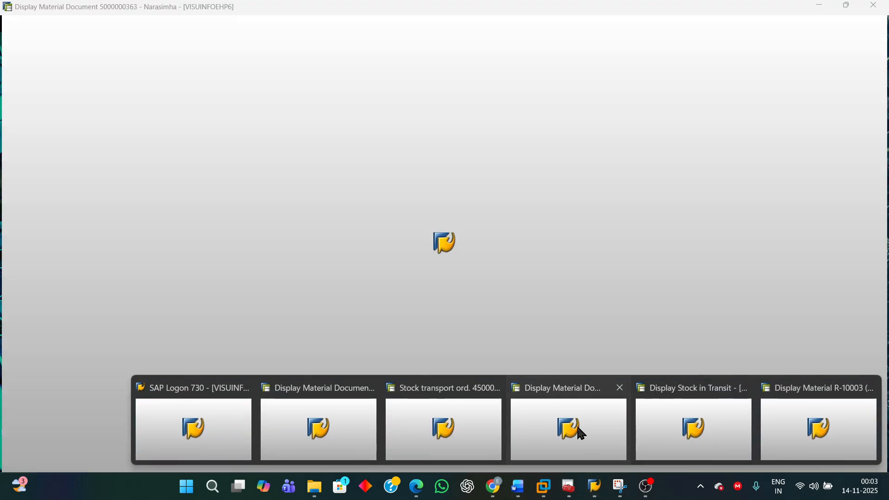
pyautogui.click(575, 426)
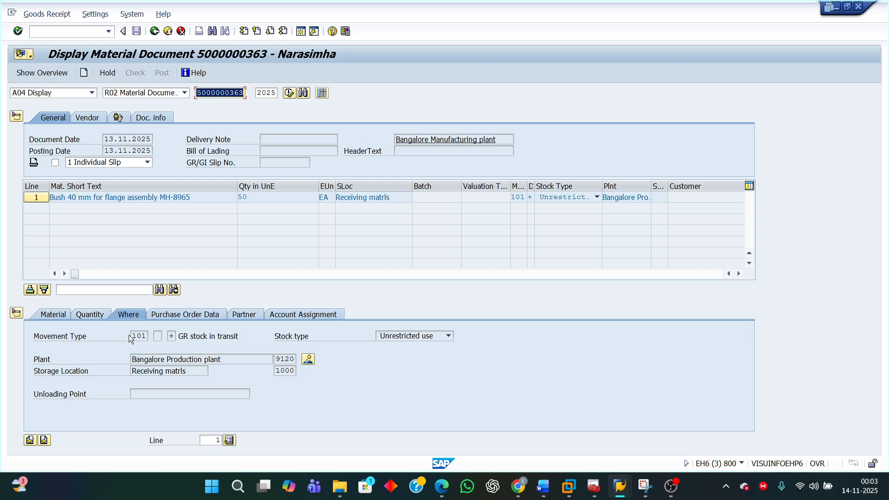
pyautogui.click(176, 318)
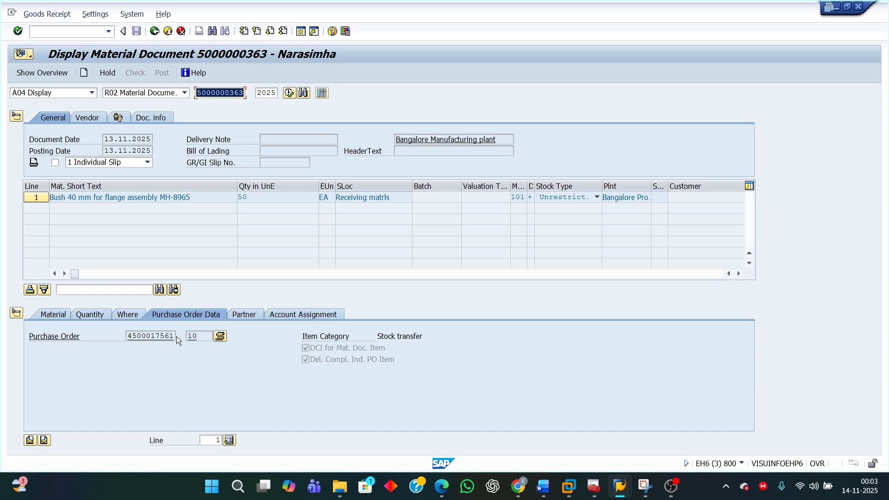
pyautogui.moveTo(177, 336); pyautogui.dragTo(150, 336)
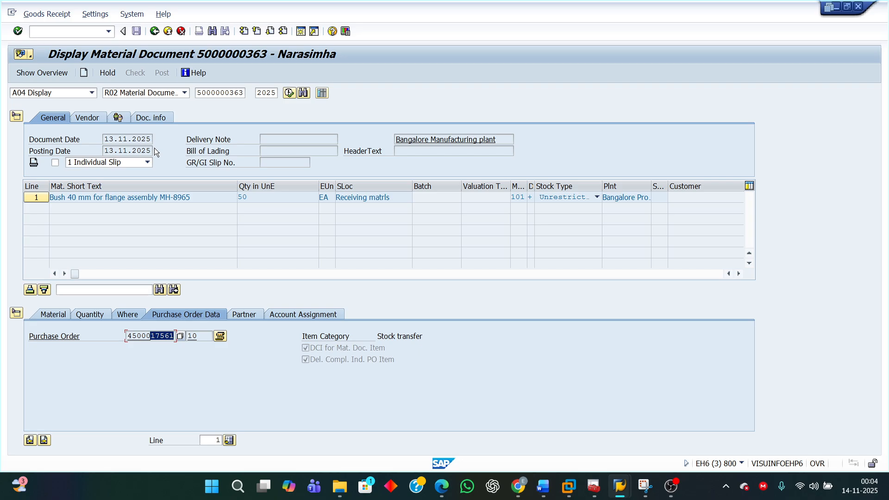
# Step: Look up the FI documents of the goods receipt from its document info, read the message's long text and close it
pyautogui.click(181, 93)
pyautogui.click(182, 93)
pyautogui.click(159, 118)
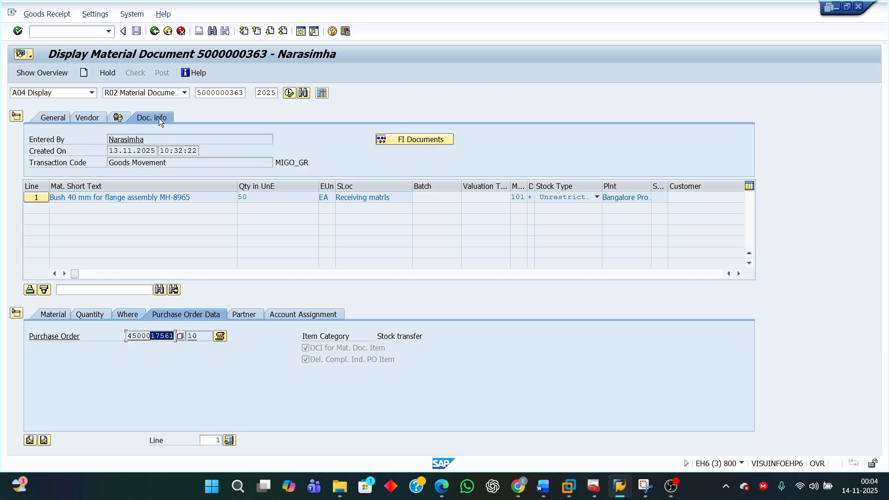
pyautogui.click(410, 139)
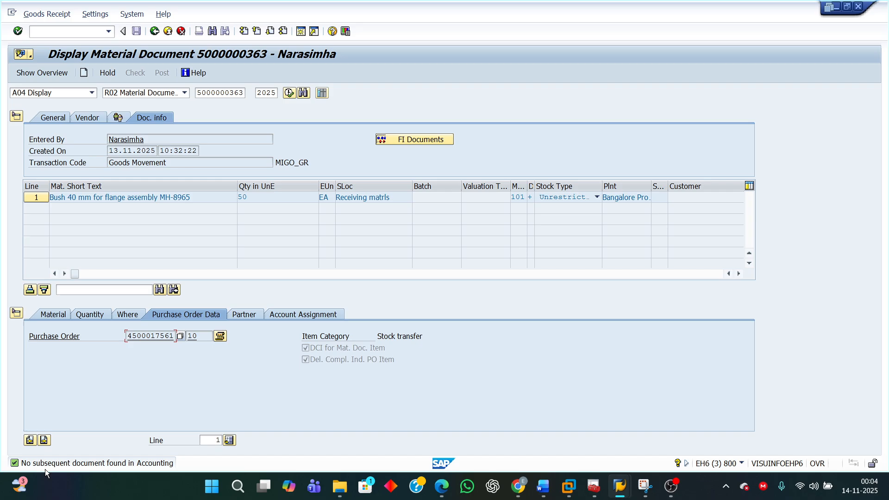
pyautogui.doubleClick(84, 464)
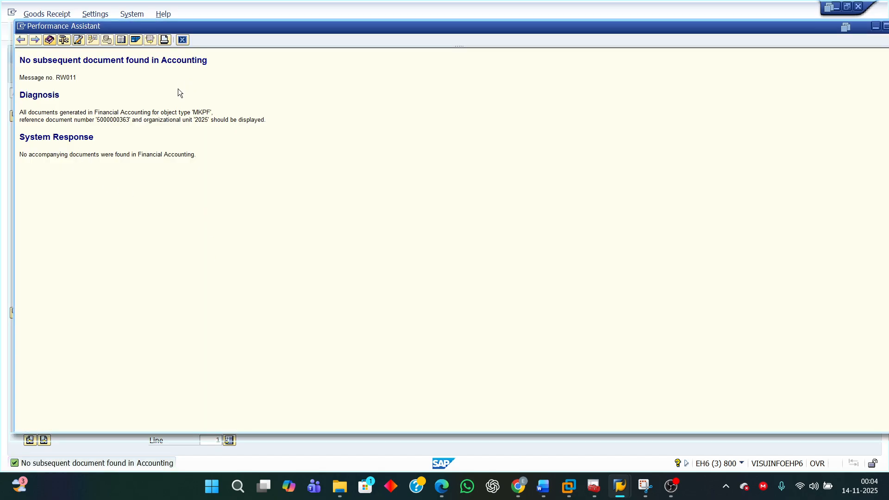
pyautogui.click(181, 39)
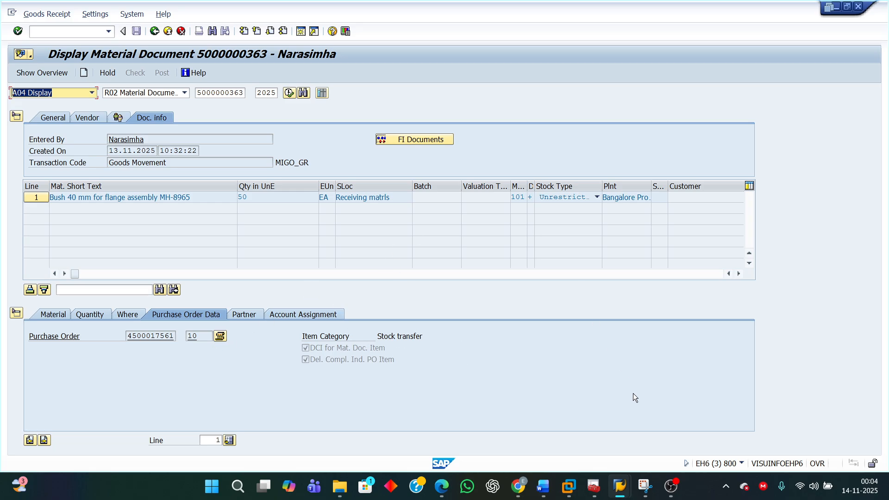
# Step: Switch to the Word stock transfer notes and review the goods receipt procedure, the exercise and the issuing-to-receiving plant diagram
pyautogui.moveTo(543, 487)
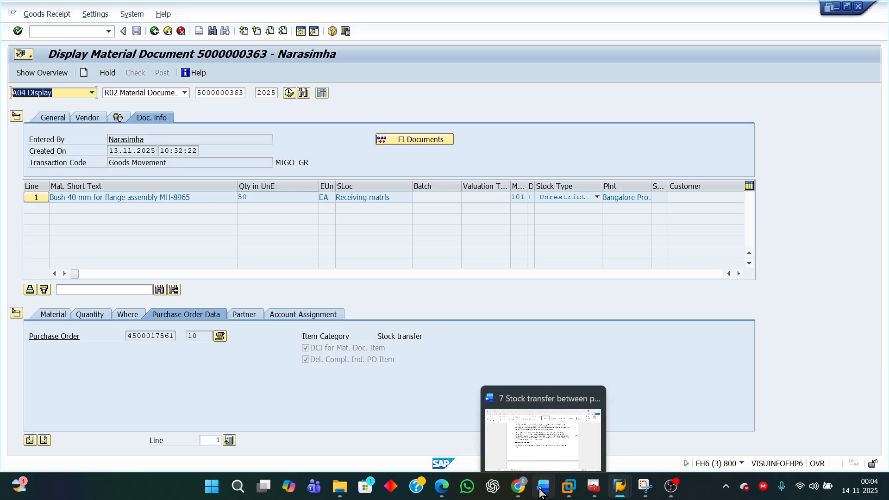
pyautogui.click(542, 444)
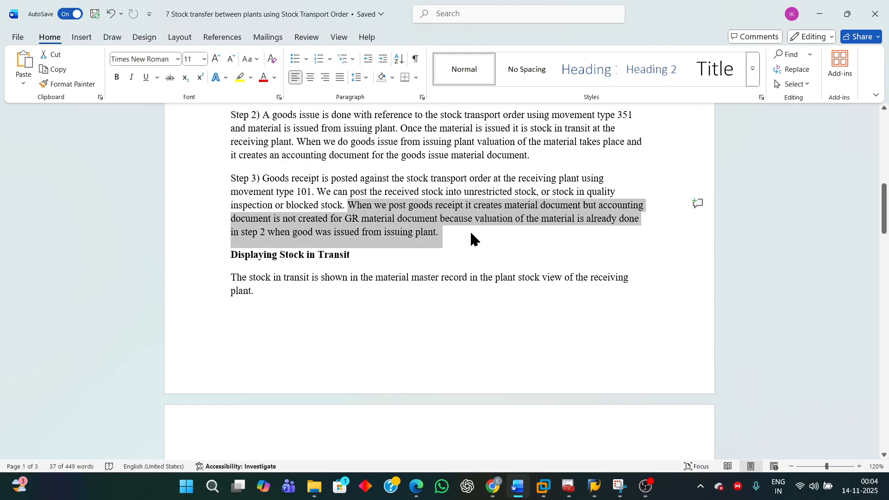
pyautogui.scroll(-2, 596, 368)
pyautogui.scroll(-12, 597, 368)
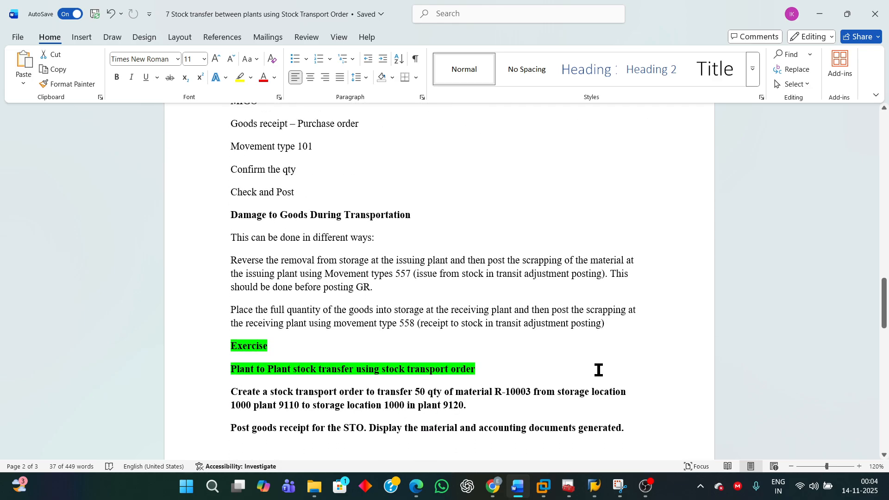
pyautogui.scroll(6, 597, 369)
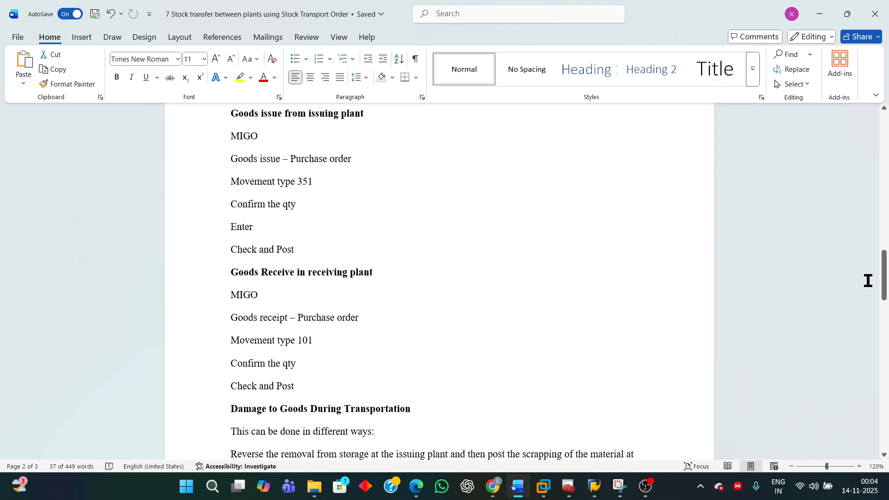
pyautogui.moveTo(884, 275); pyautogui.dragTo(742, 104)
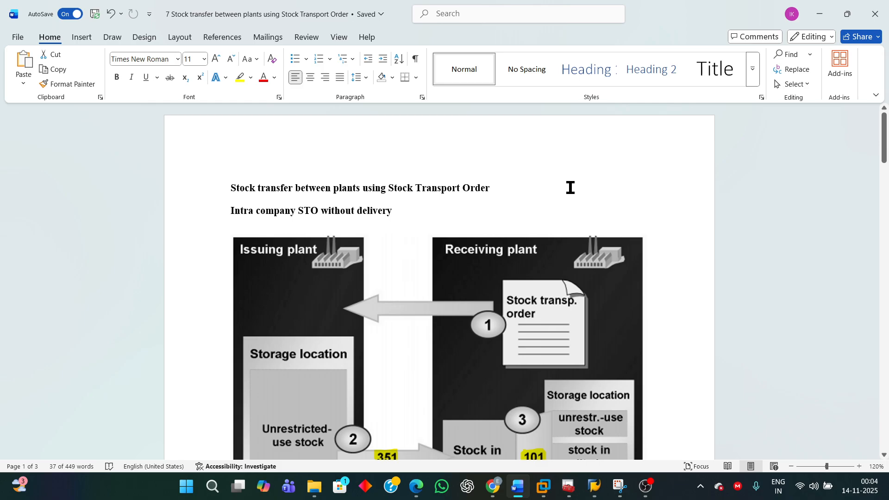
pyautogui.scroll(-2, 657, 324)
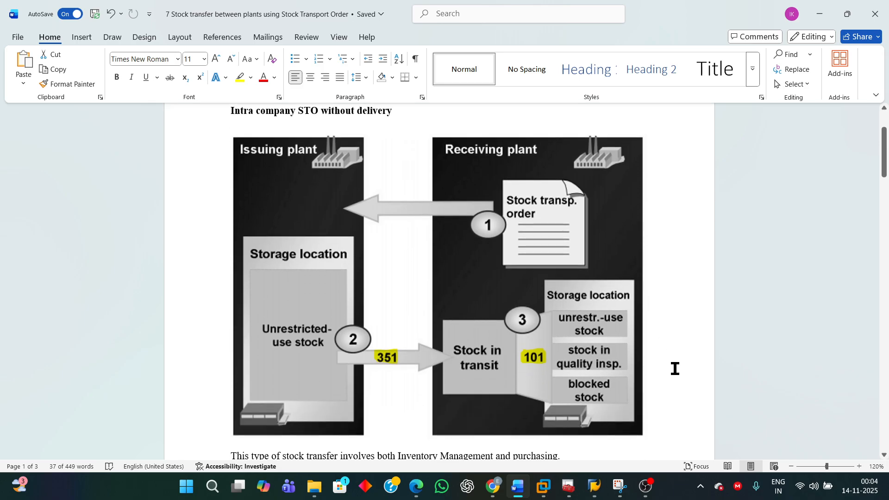
pyautogui.moveTo(522, 491)
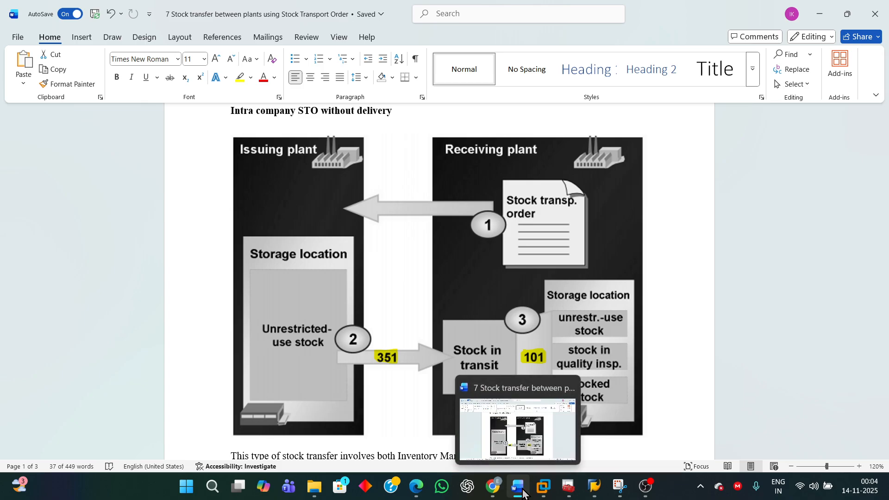